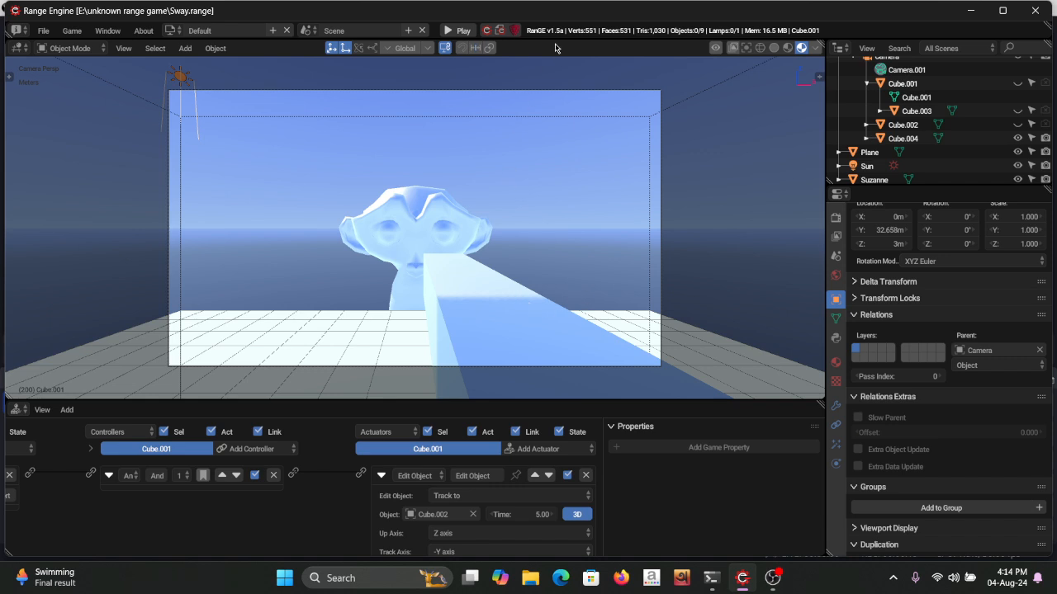
Step: Run the Sway.range game to preview the existing sway effect, and stop it
key(p)
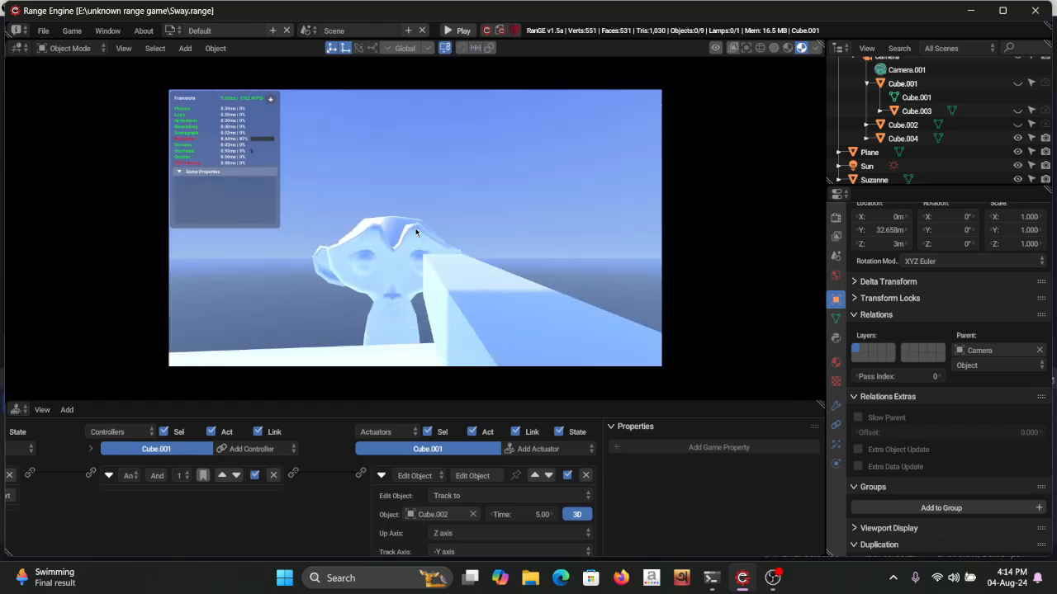
key(Escape)
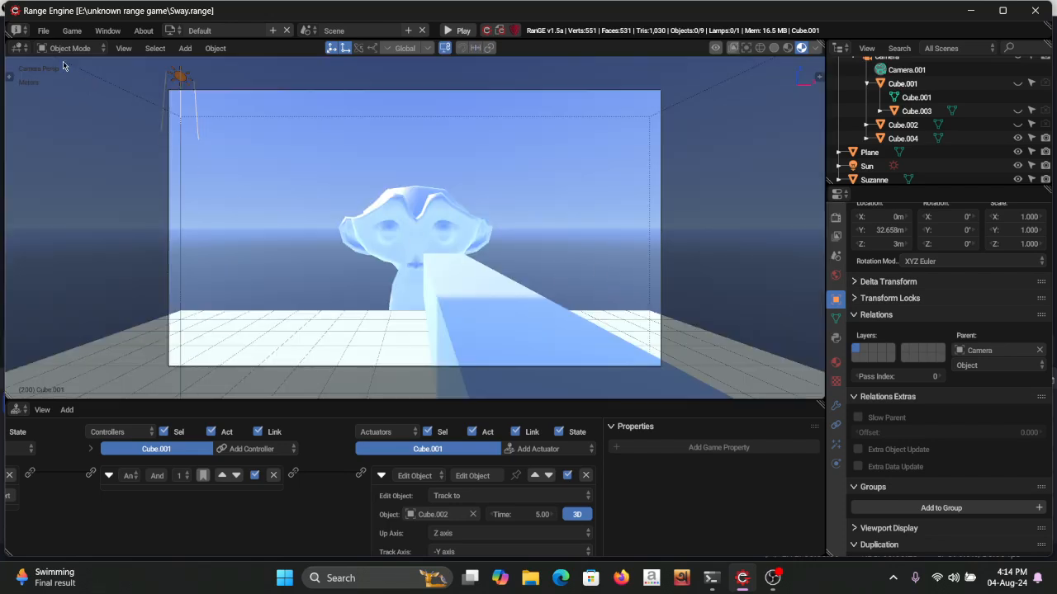
Step: Start a new project by reloading the start-up file
click(43, 30)
click(54, 47)
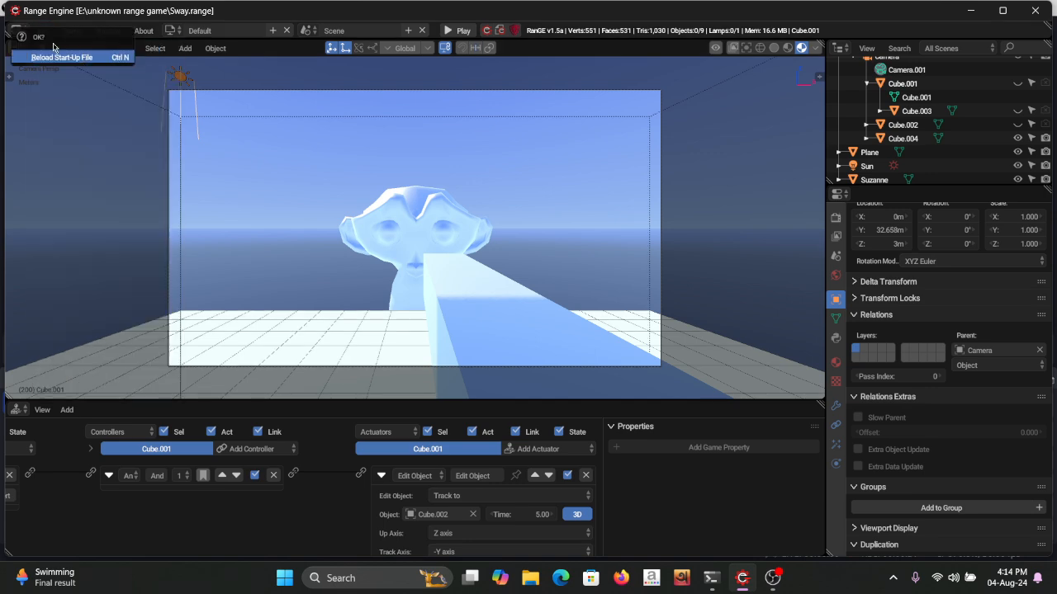
click(60, 58)
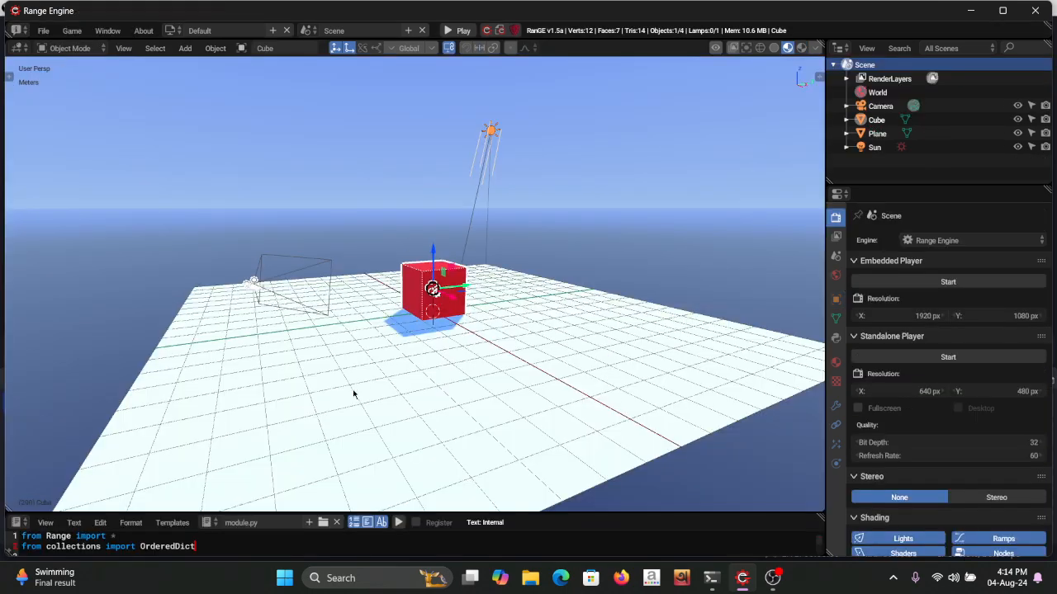
Step: Move the red cube up 2 m along the global Z axis
middle_drag(353, 395, 404, 281)
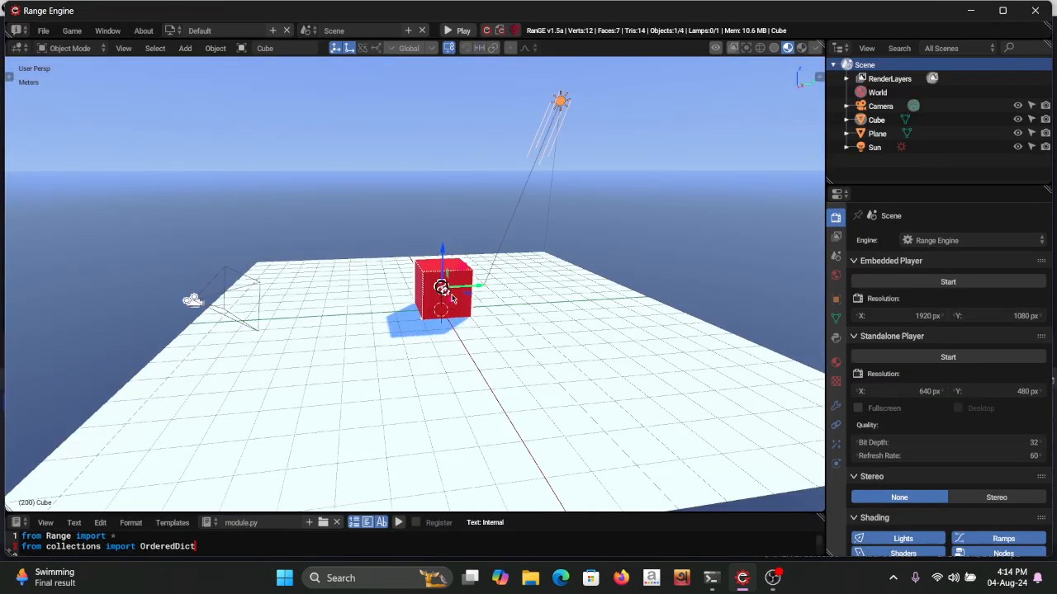
scroll(450, 293, up, 5)
scroll(446, 288, down, 5)
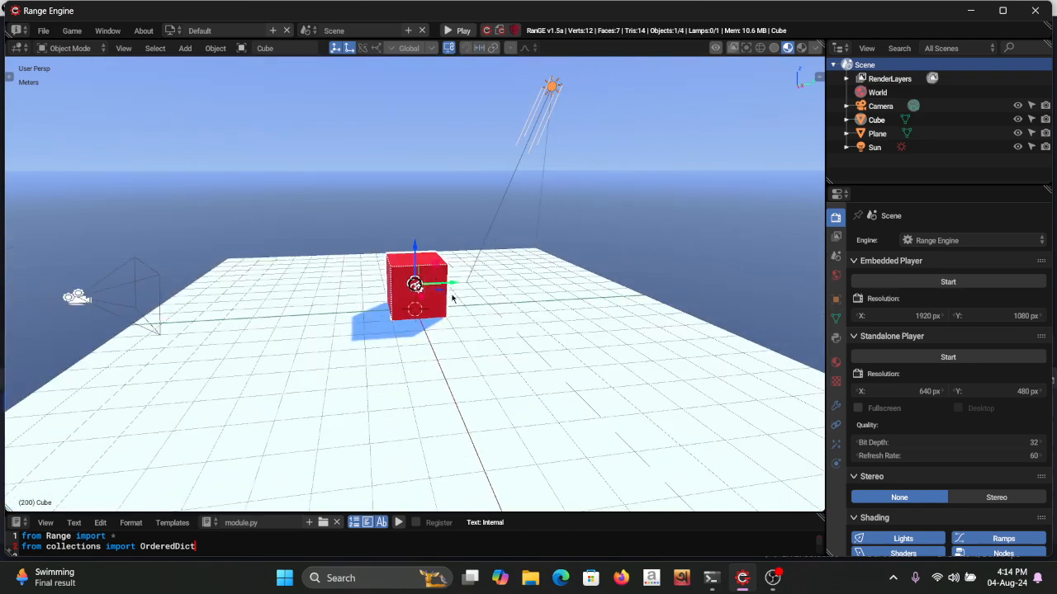
key(g)
key(z)
key(2)
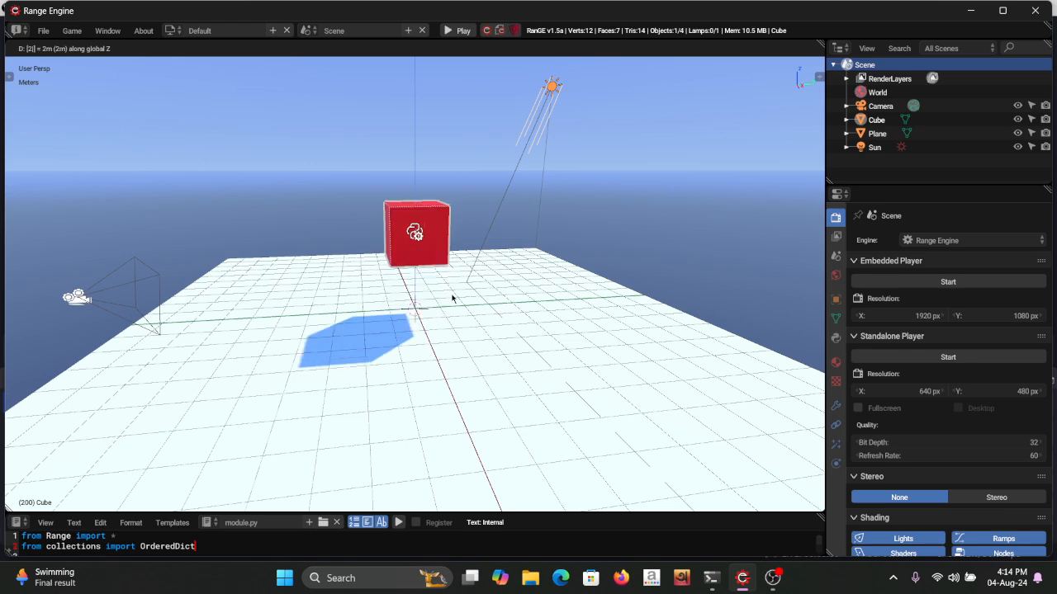
key(Return)
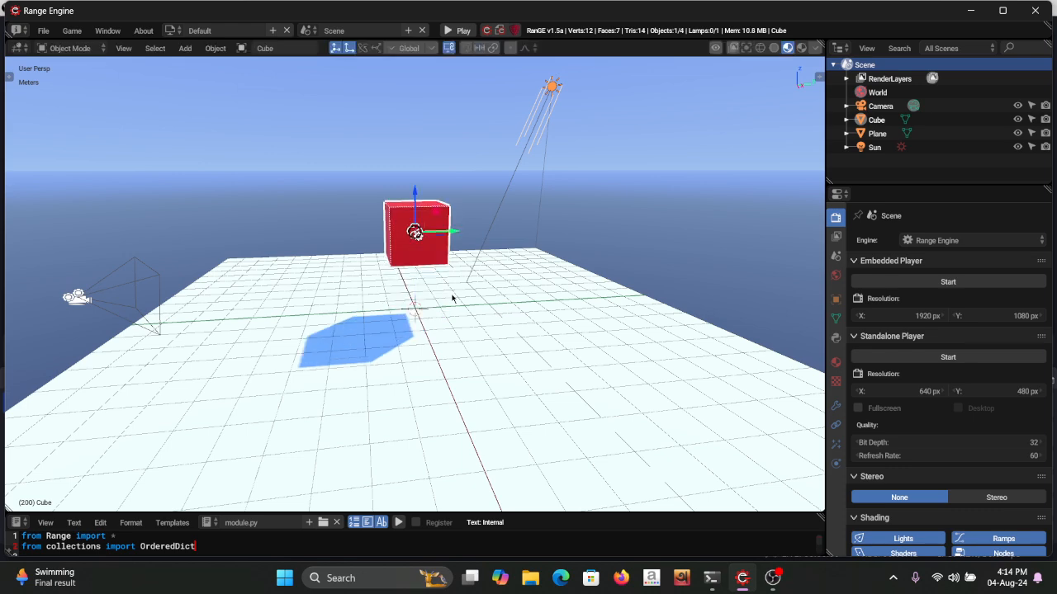
Step: Scale the cube by 2 along the global Z axis and lower it 1 m along Z
key(s)
key(z)
key(2)
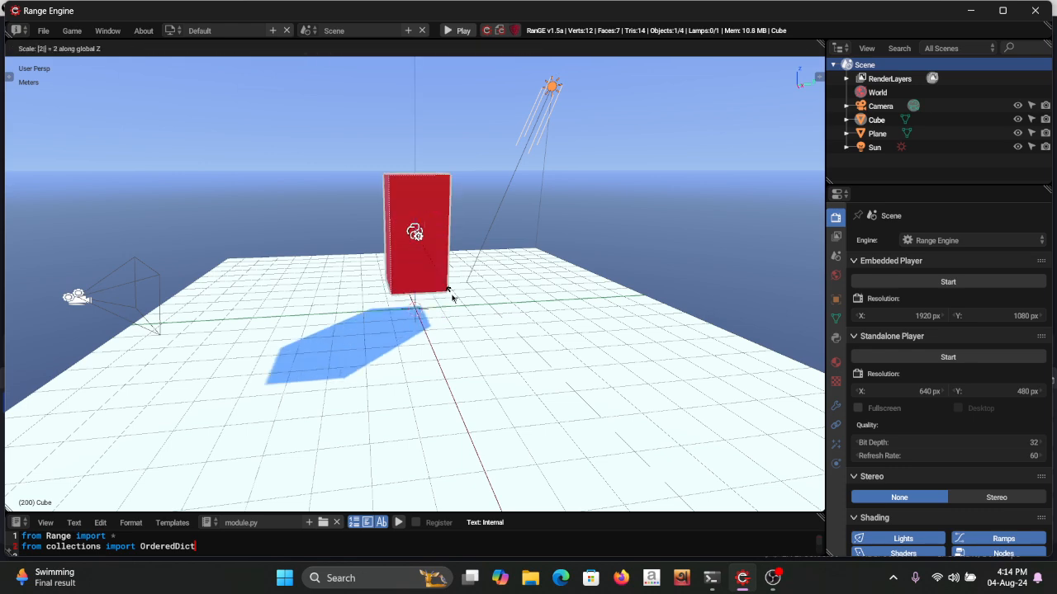
key(Return)
middle_drag(452, 297, 392, 290)
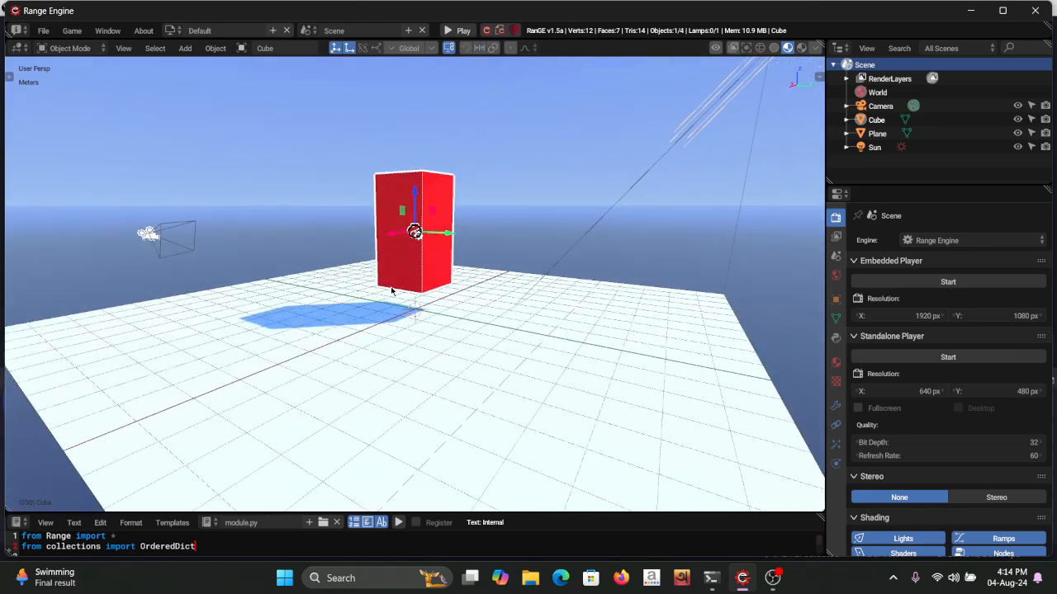
key(g)
key(z)
key(minus)
key(1)
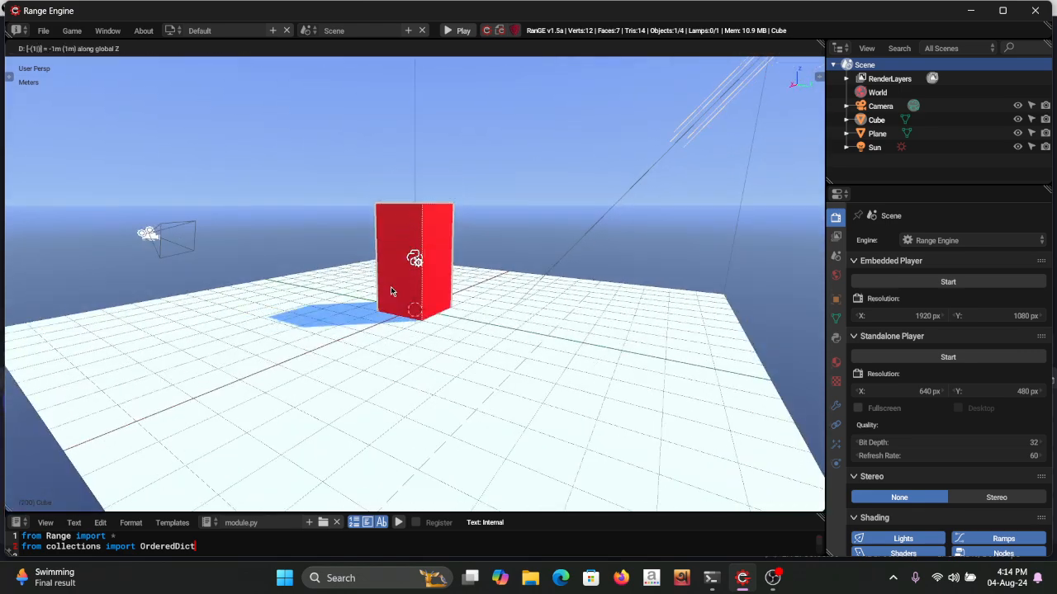
key(Return)
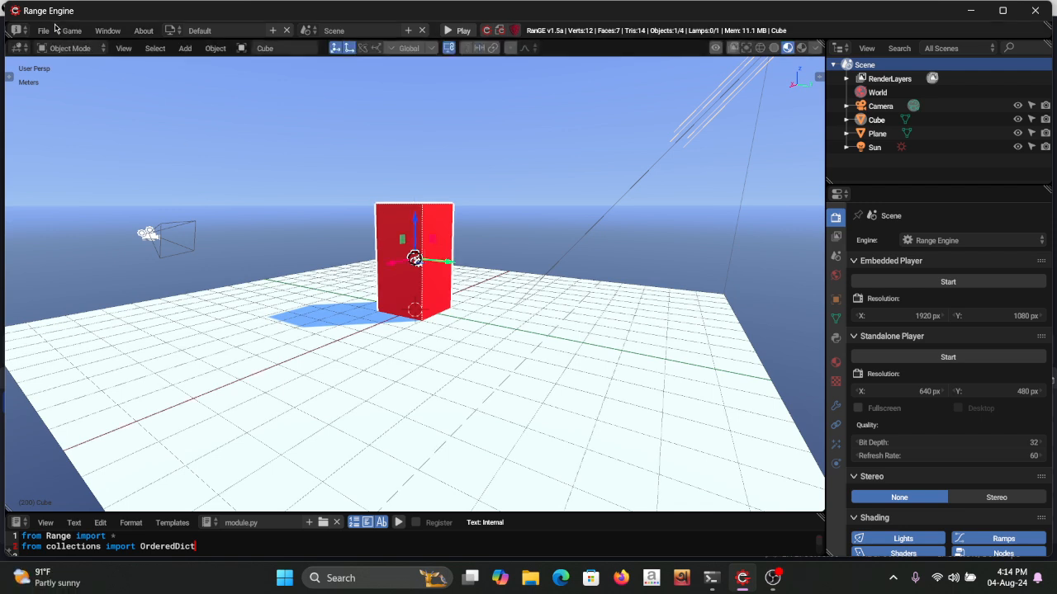
Step: Maximize the window, change the text editor area to the Logic Bricks Editor and enlarge it
click(1003, 10)
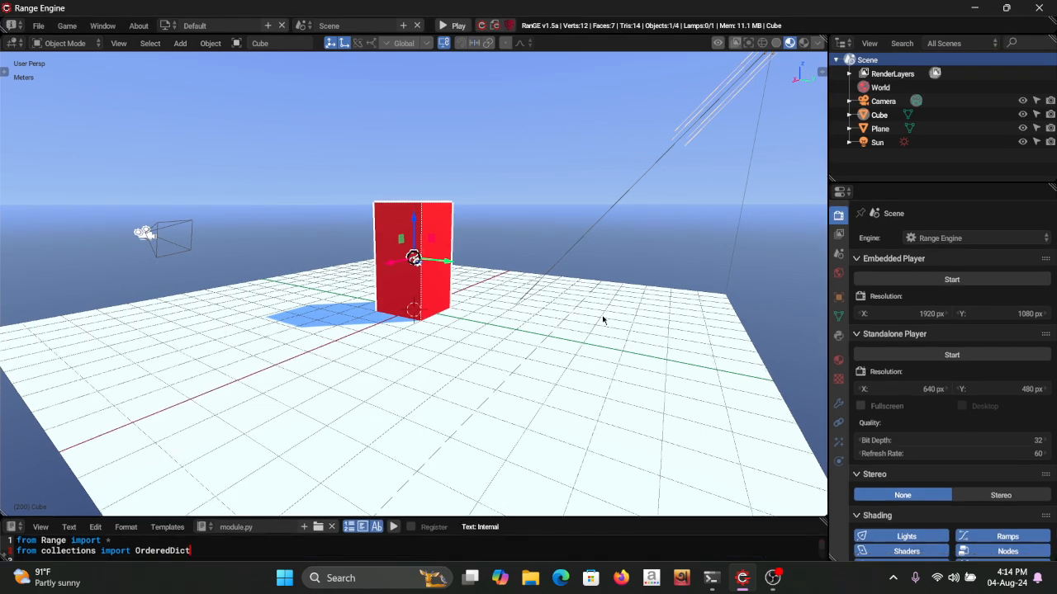
click(11, 527)
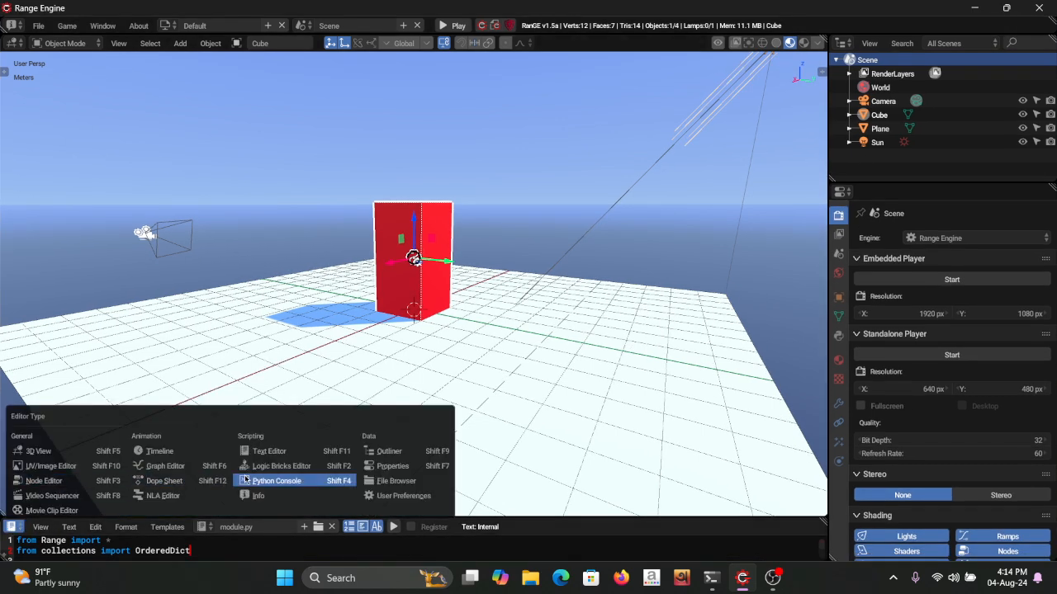
click(276, 468)
drag(330, 520, 347, 378)
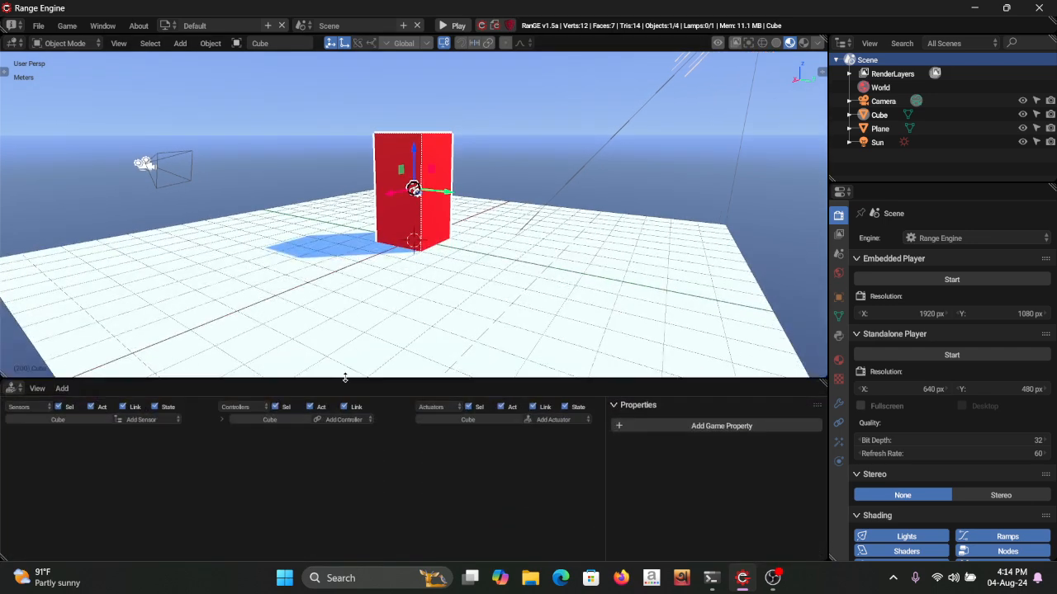
Step: Add an Always sensor and a Mouse actuator to the cube's logic bricks
click(168, 421)
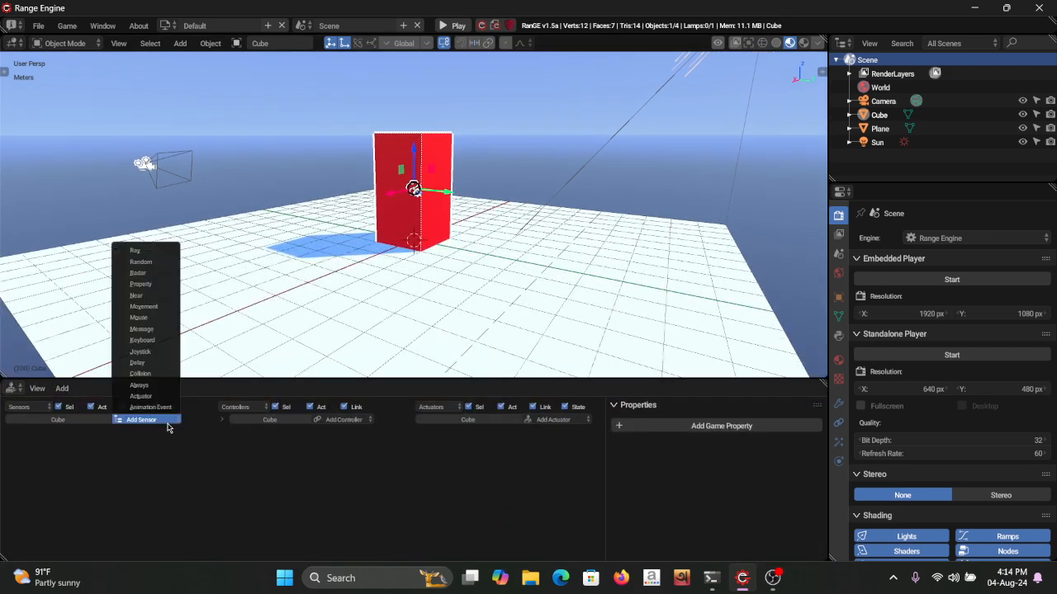
click(145, 386)
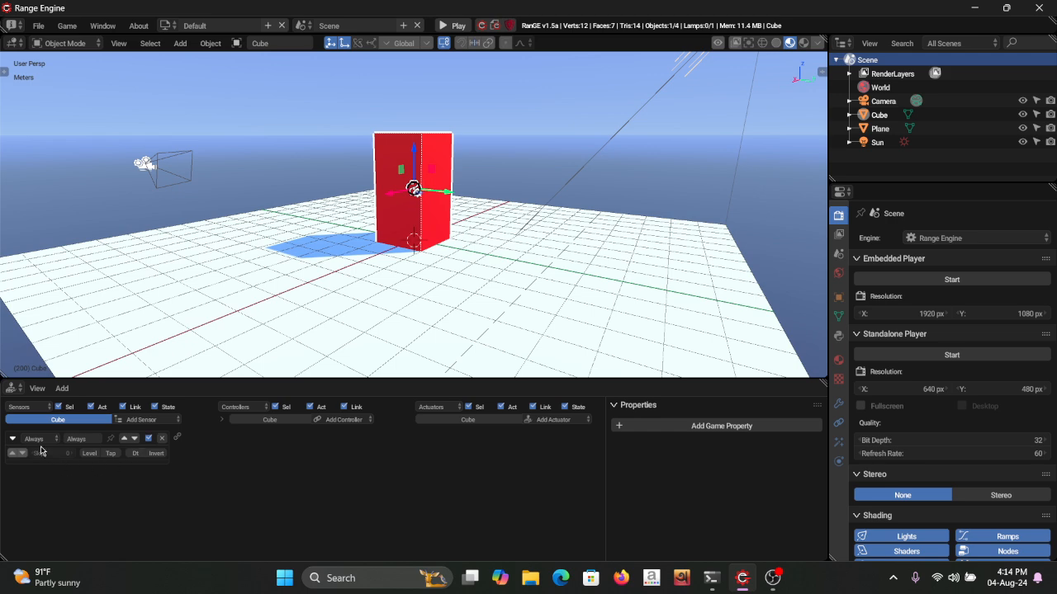
click(571, 420)
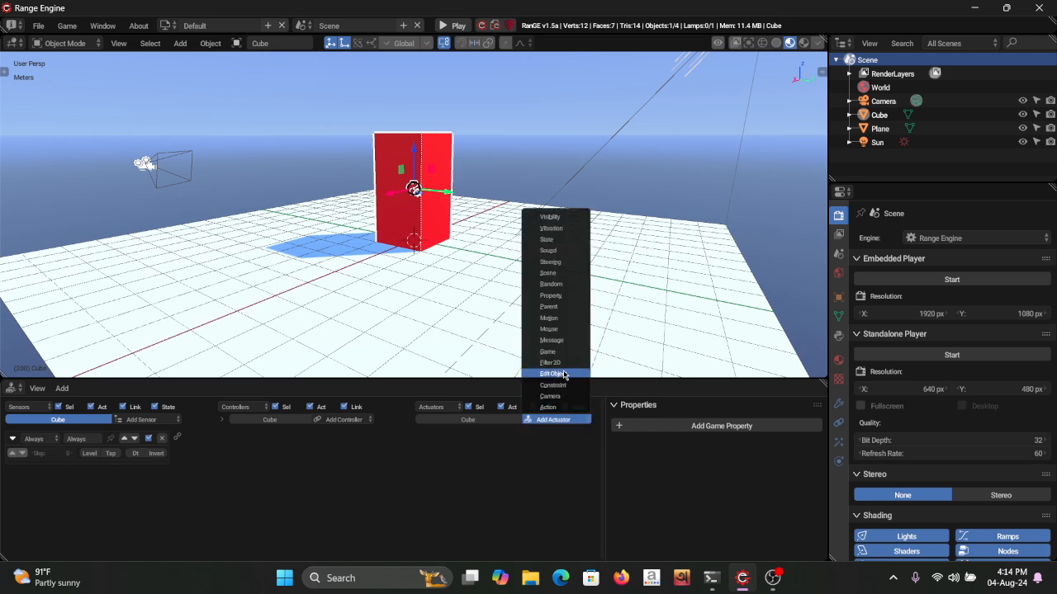
click(560, 328)
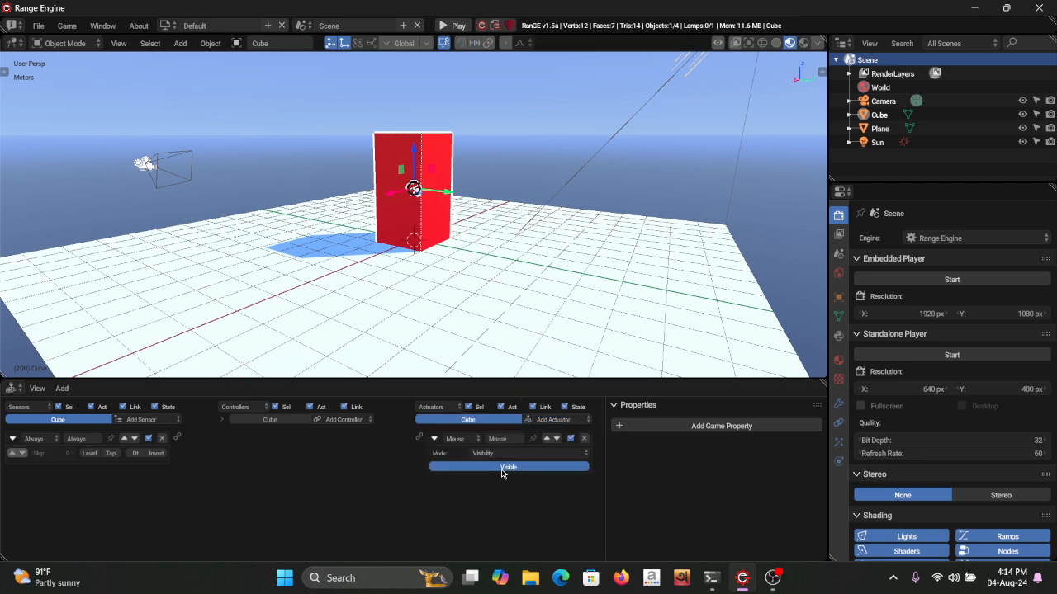
Step: Replace the cube's Always sensor with a Mouse sensor that uses the Movement event
click(161, 438)
click(161, 420)
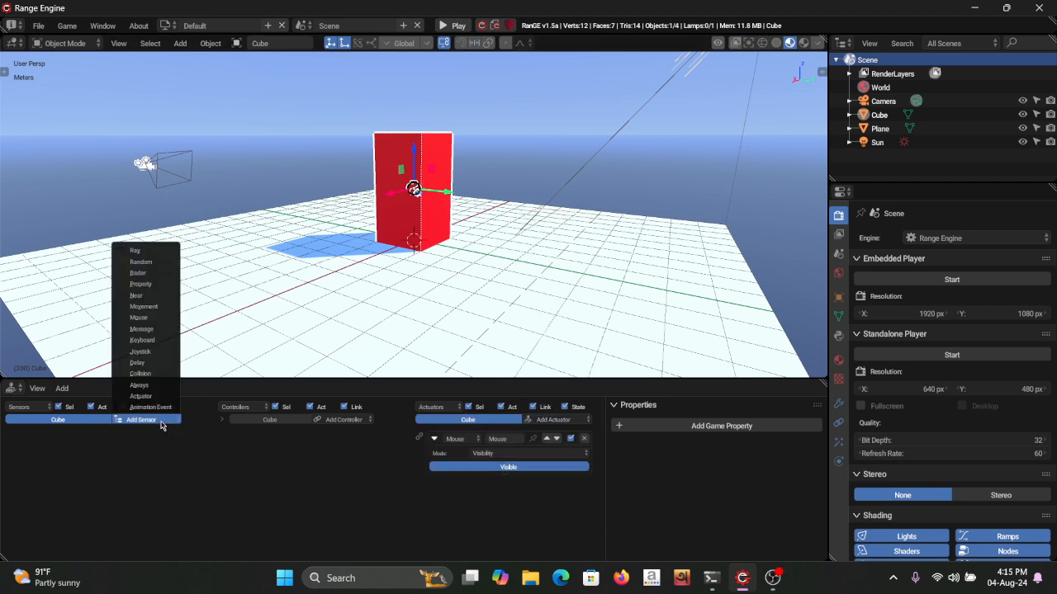
click(140, 319)
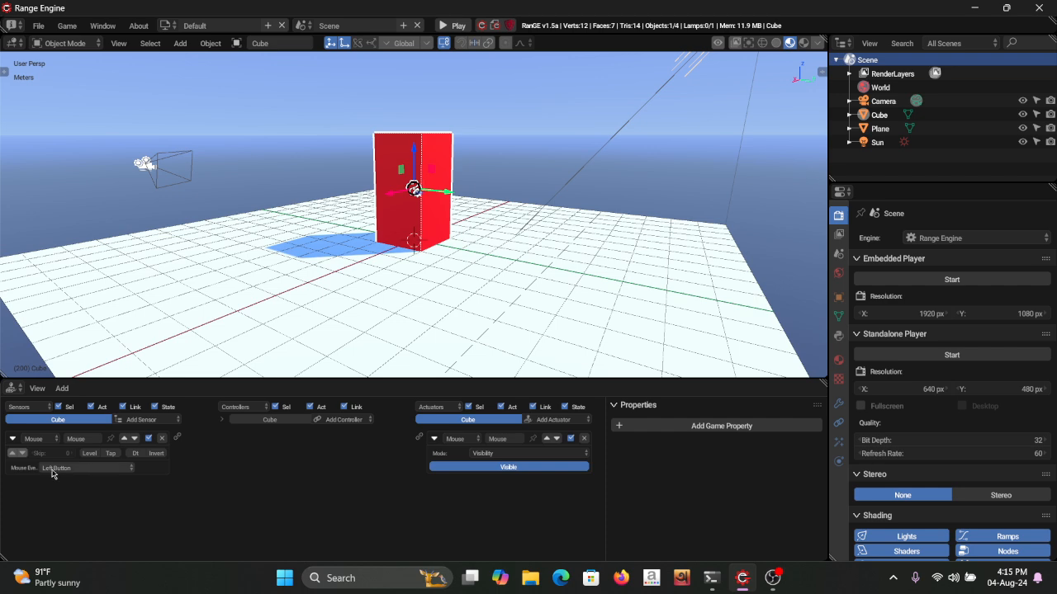
click(128, 469)
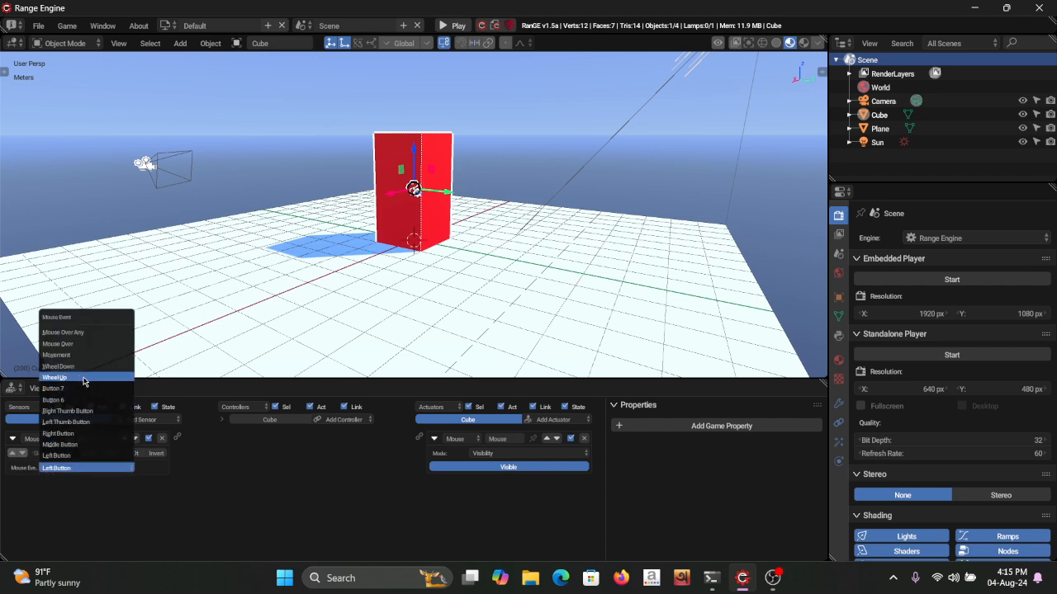
click(81, 356)
Step: Link the Mouse sensor to the Mouse actuator in Look mode, and run the game to test it
drag(177, 437, 420, 438)
click(507, 454)
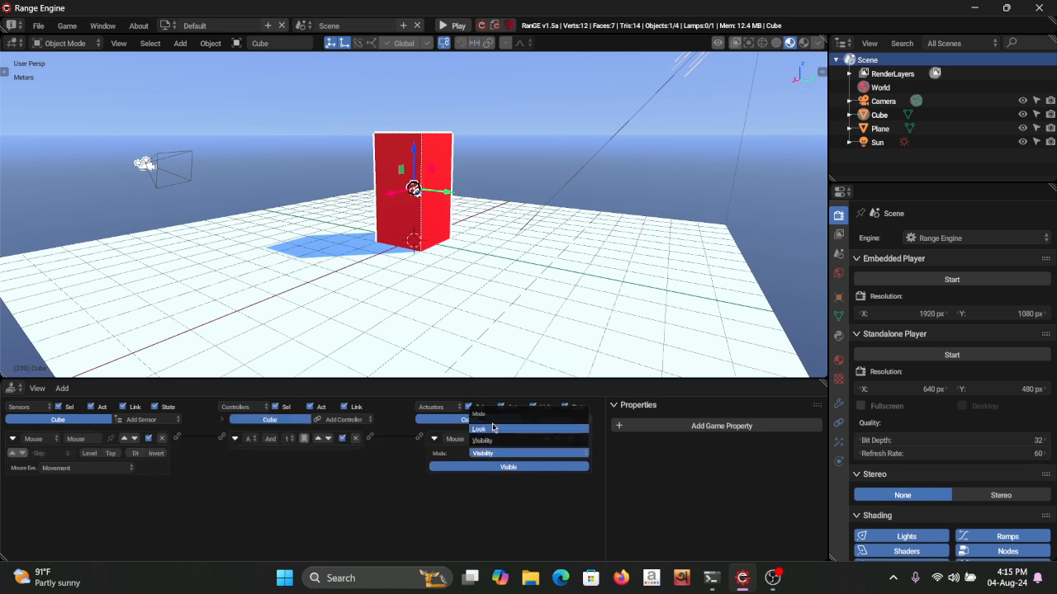
click(486, 433)
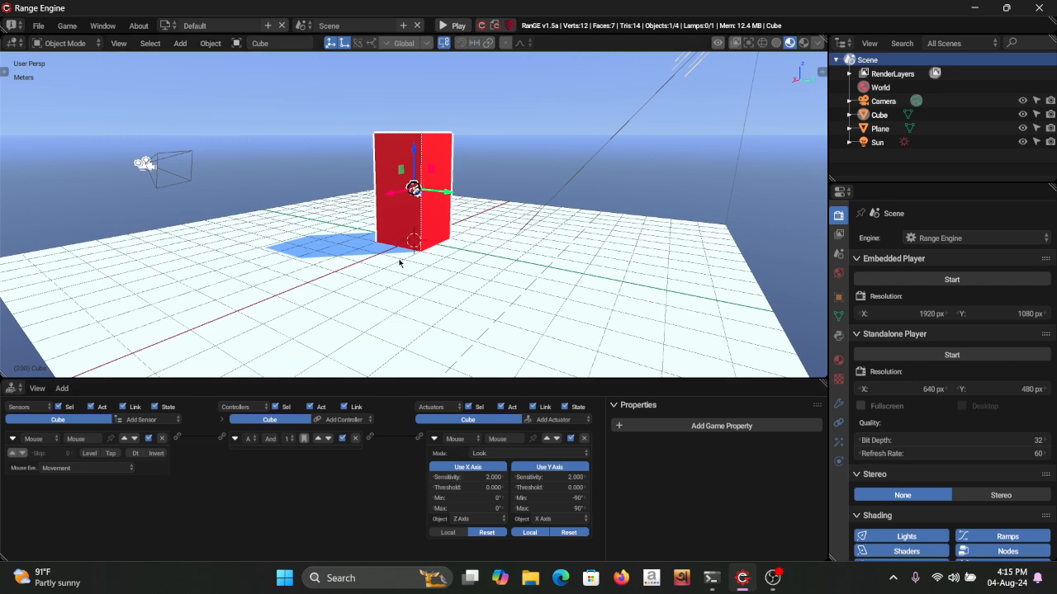
key(p)
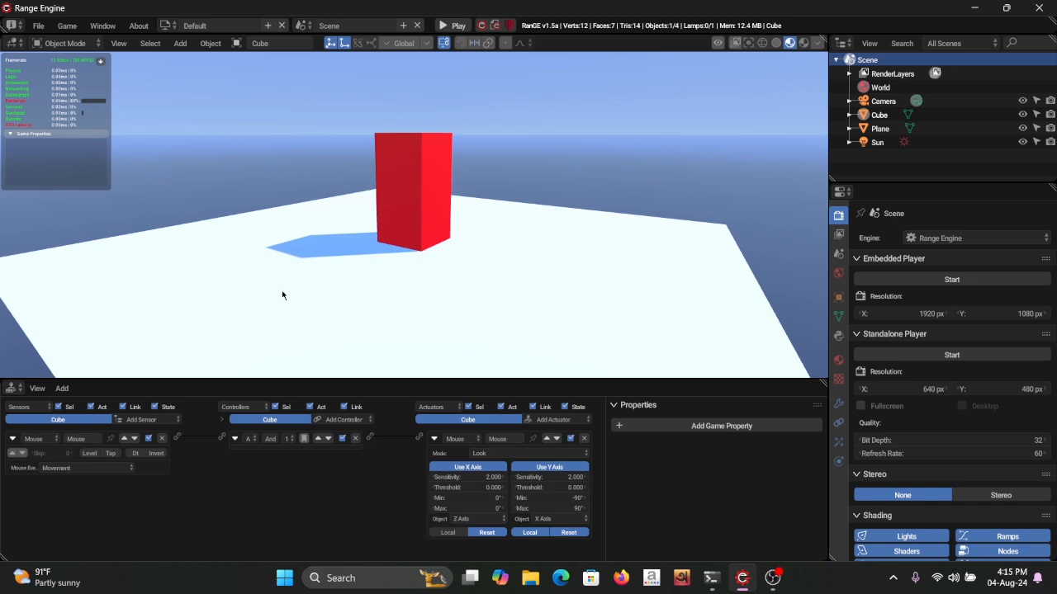
key(Escape)
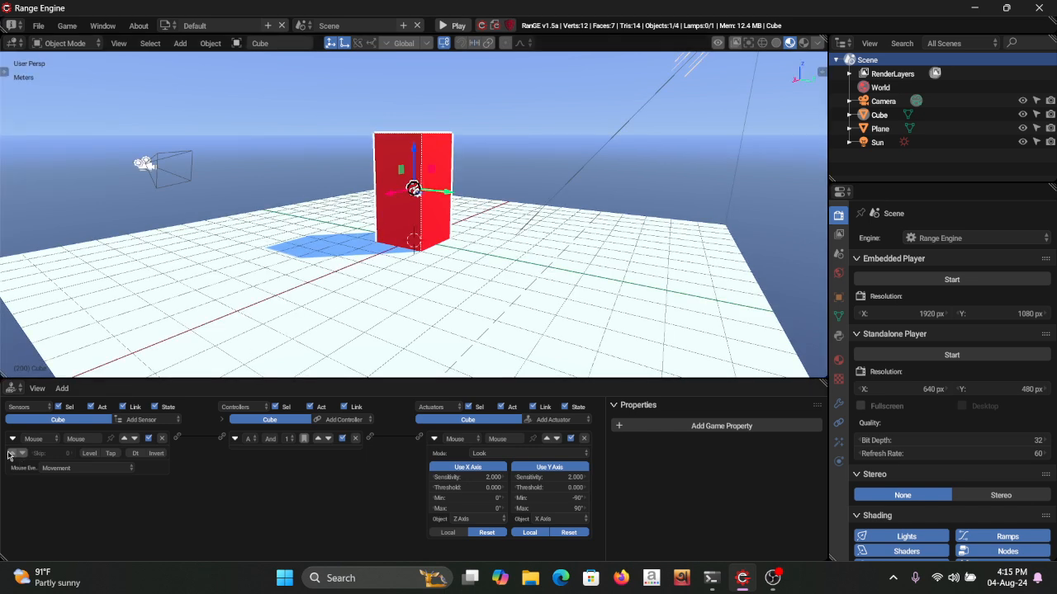
Step: Enable pulse triggering on the cube's Mouse sensor and test the mouse look in the game
click(22, 454)
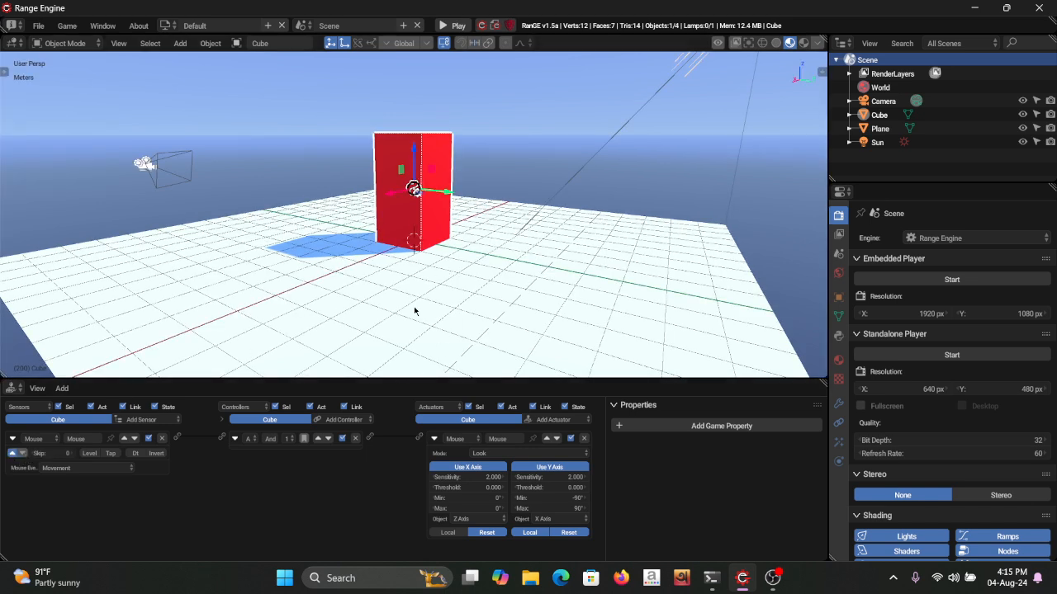
key(p)
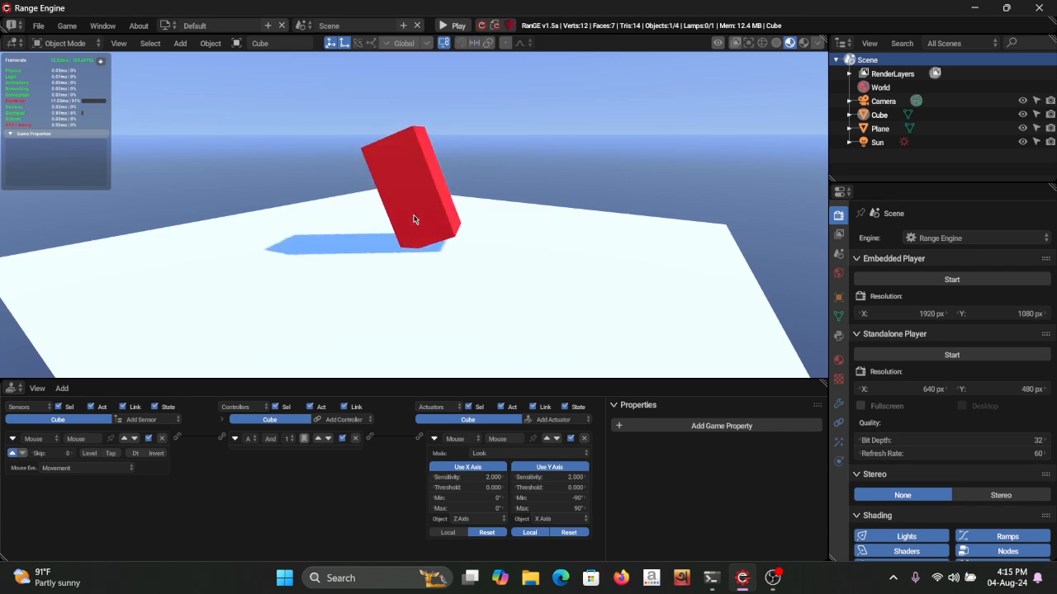
key(Escape)
Step: Delete the default camera from the scene
scroll(216, 245, down, 2)
middle_drag(216, 245, 229, 279)
scroll(228, 279, down, 1)
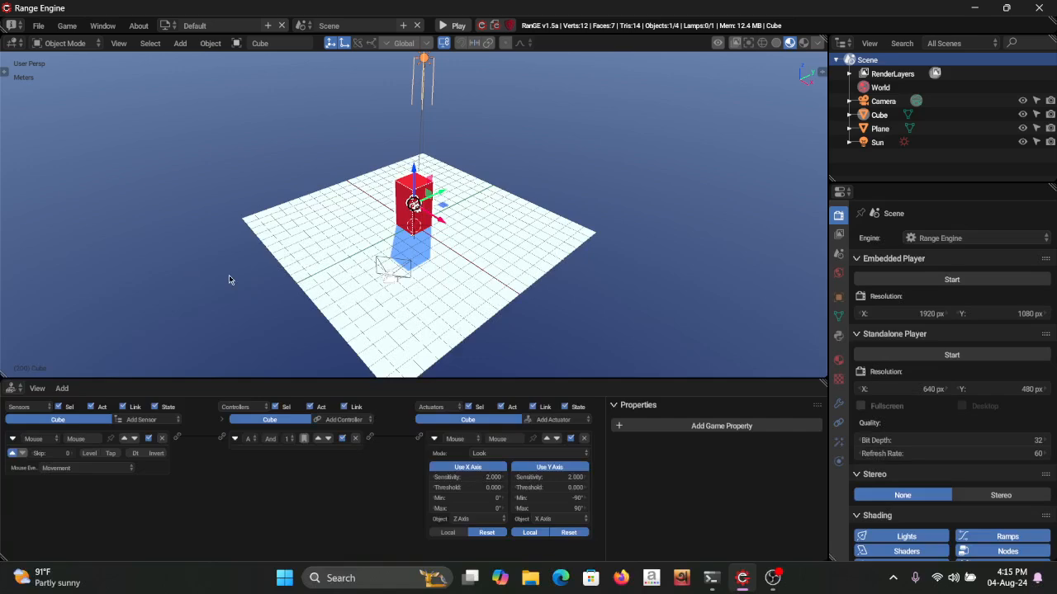
scroll(228, 279, up, 2)
middle_drag(396, 323, 294, 269)
click(182, 222)
key(x)
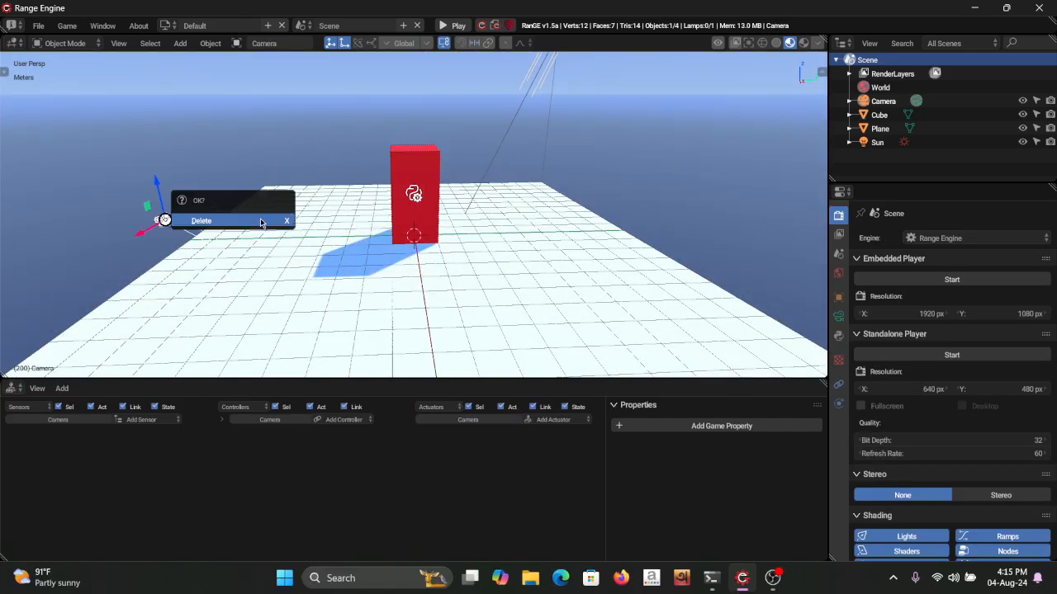
click(261, 223)
Step: In the front orthographic view, add a new camera and move it up about 3.1 m into the cube's upper part
key(KP_1)
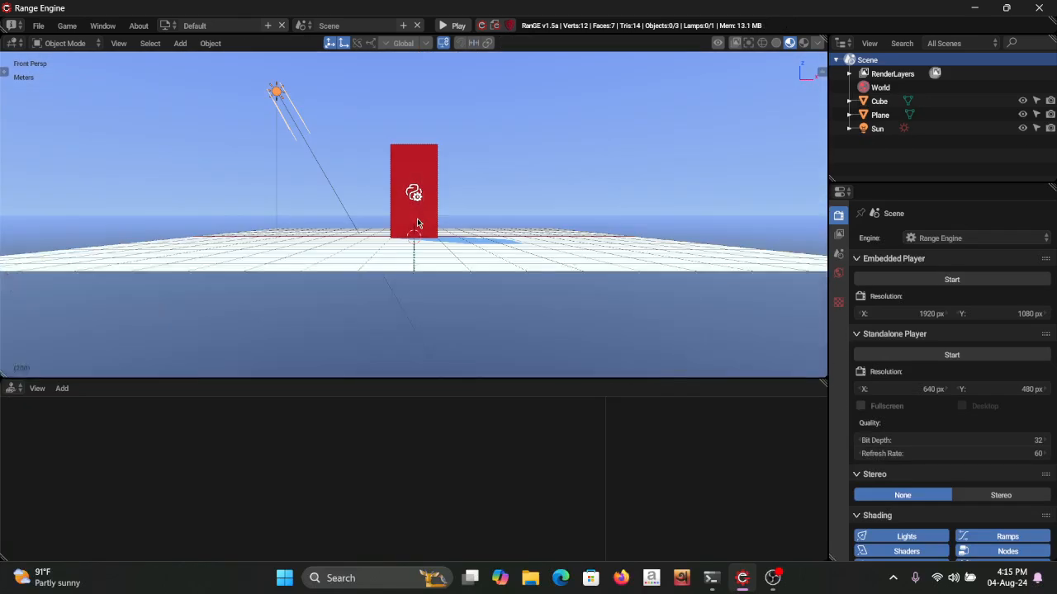
key(KP_5)
key(shift+a)
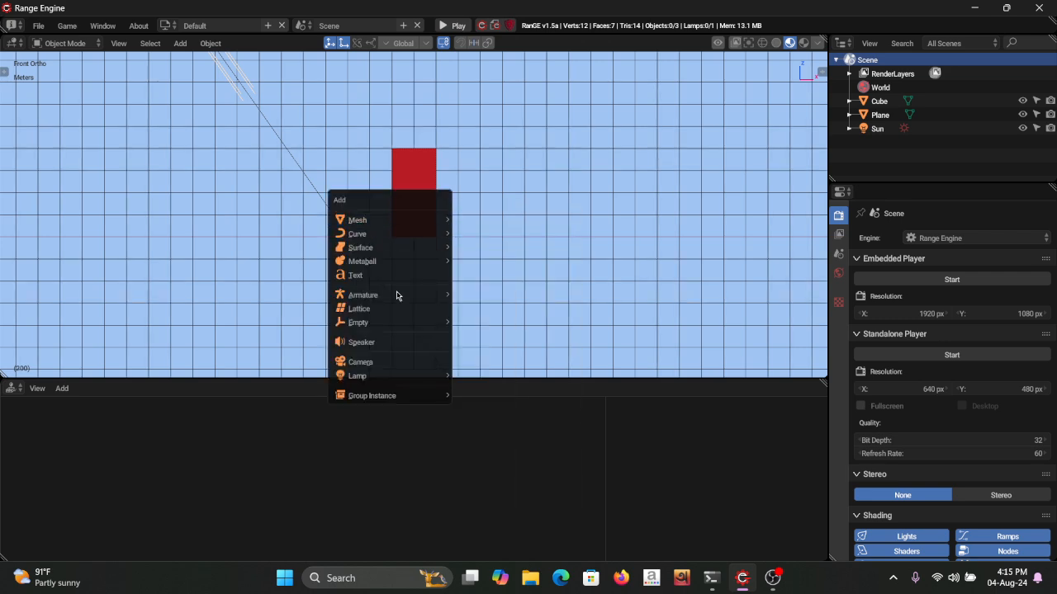
click(392, 362)
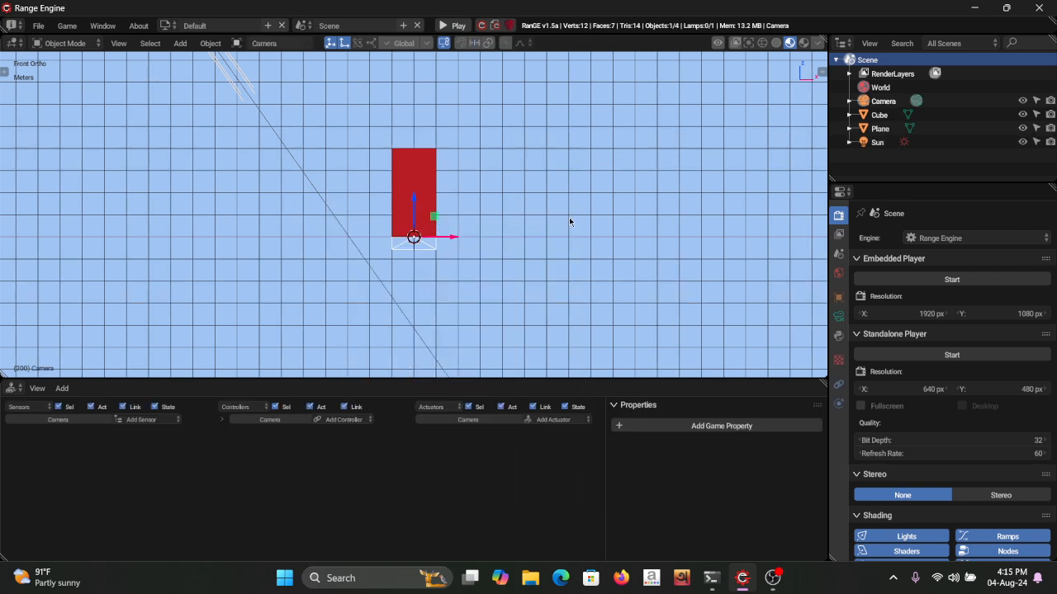
key(g)
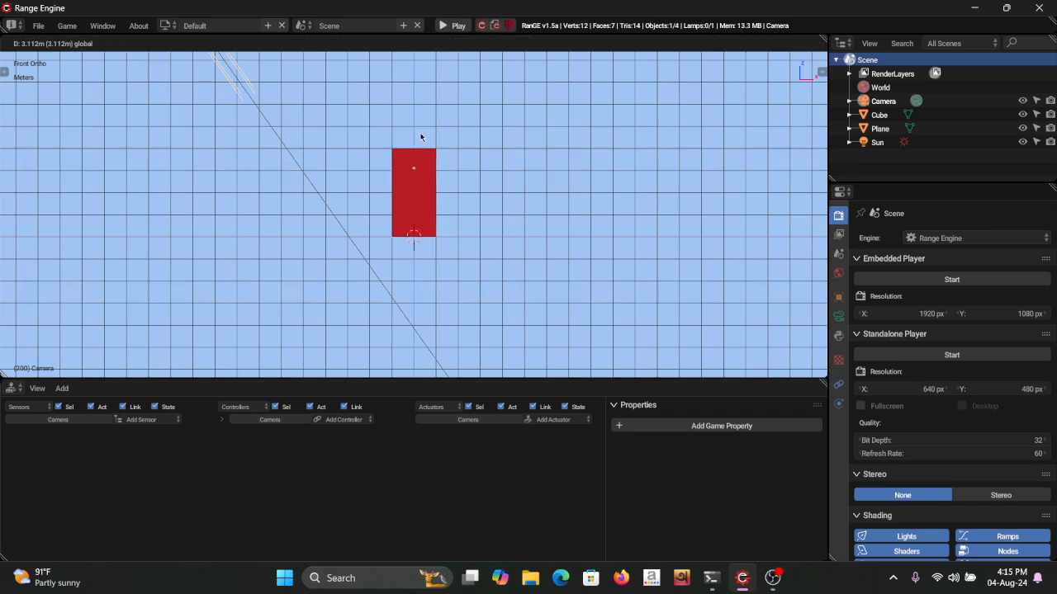
click(421, 138)
middle_drag(422, 138, 470, 222)
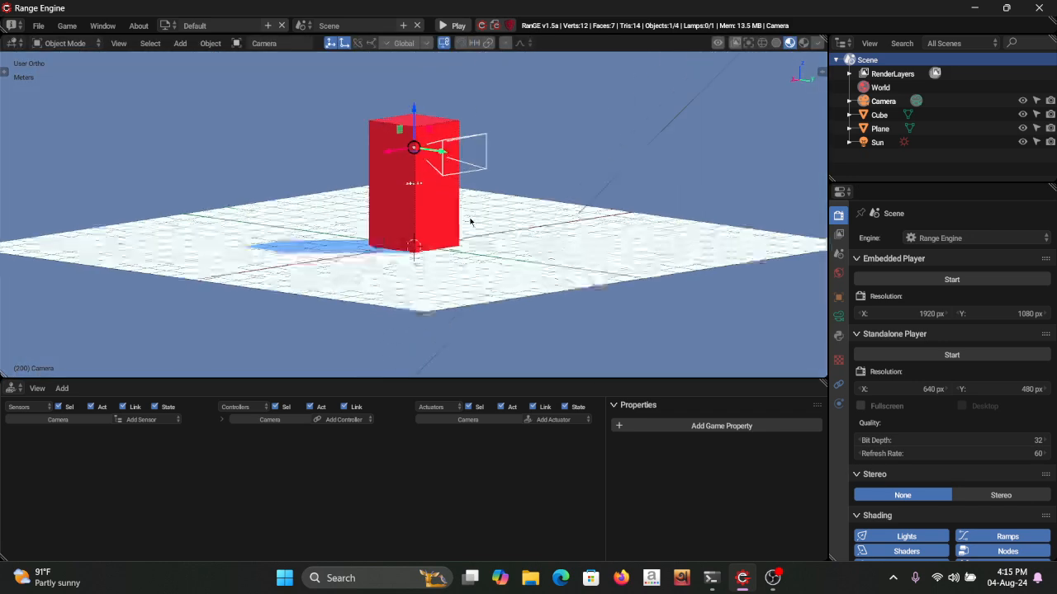
Step: Parent the camera to the red cube with the Object option and switch the viewport to perspective
click(431, 126)
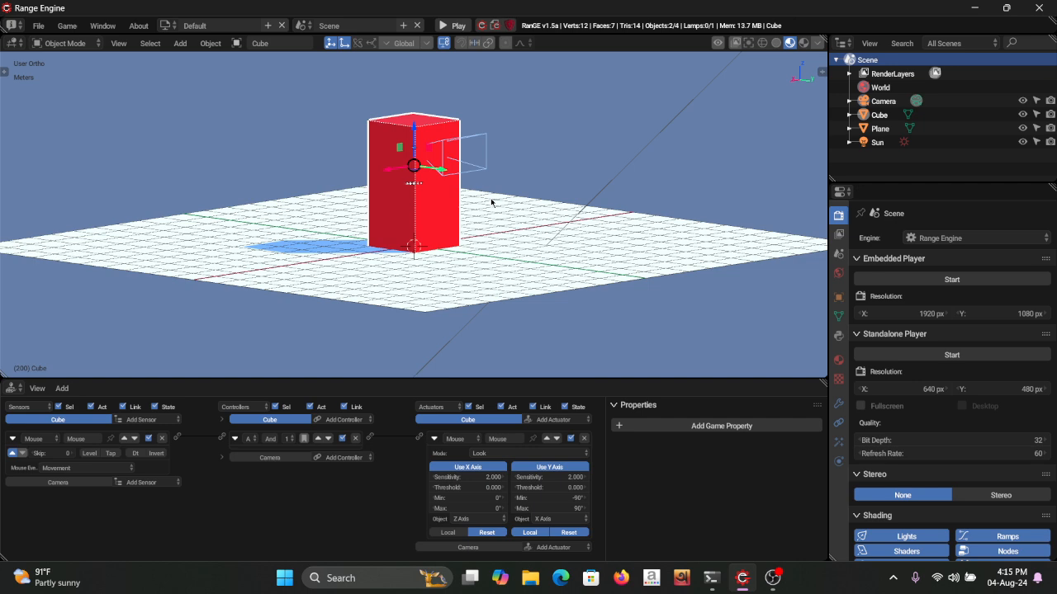
key(ctrl+p)
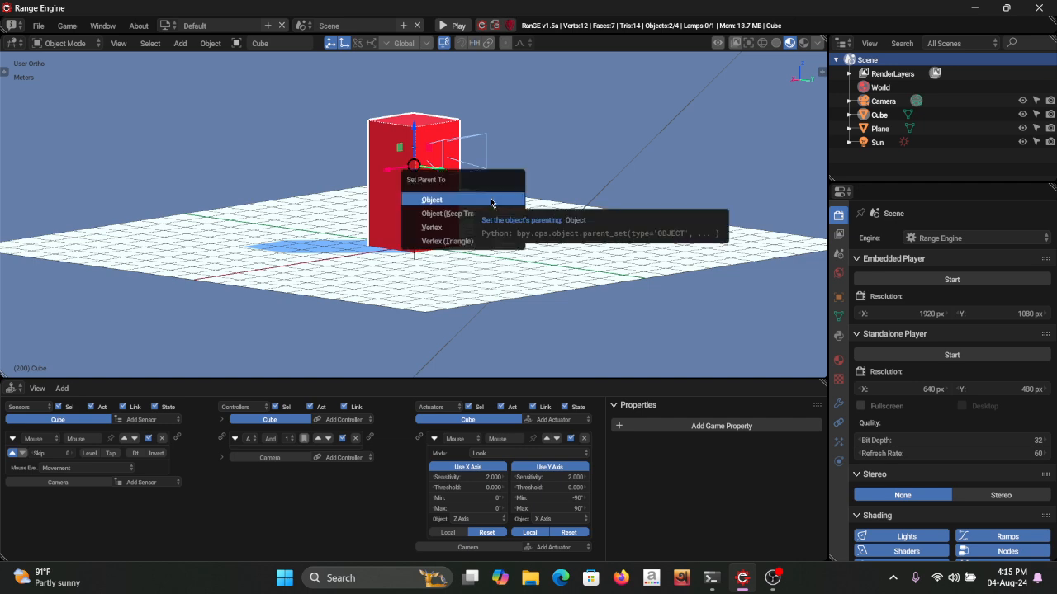
click(493, 203)
key(KP_5)
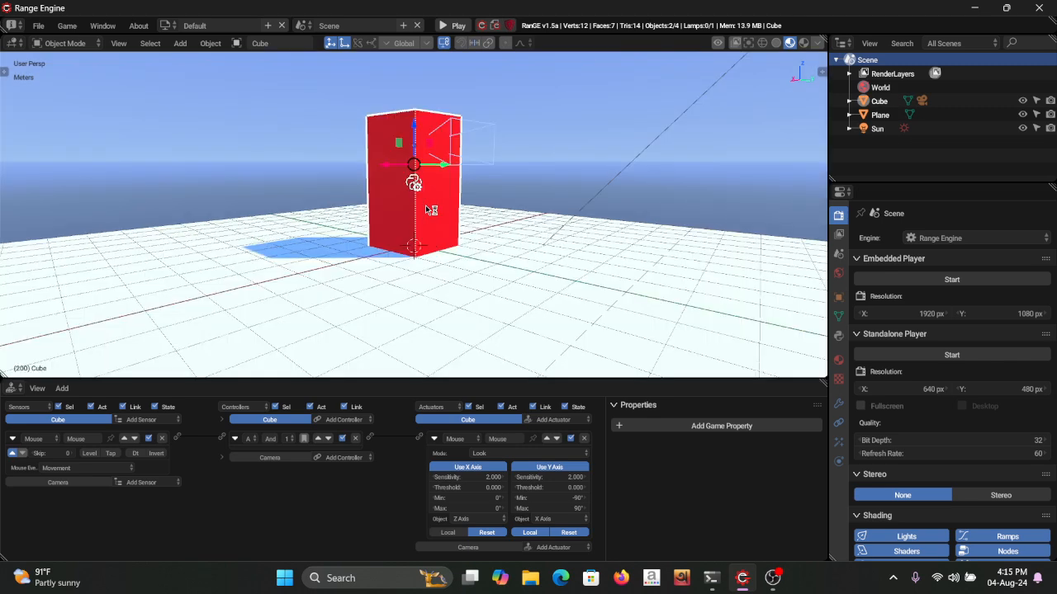
Step: Look through the parented camera and run the game to test the first-person view
middle_drag(428, 206, 490, 232)
scroll(484, 228, up, 3)
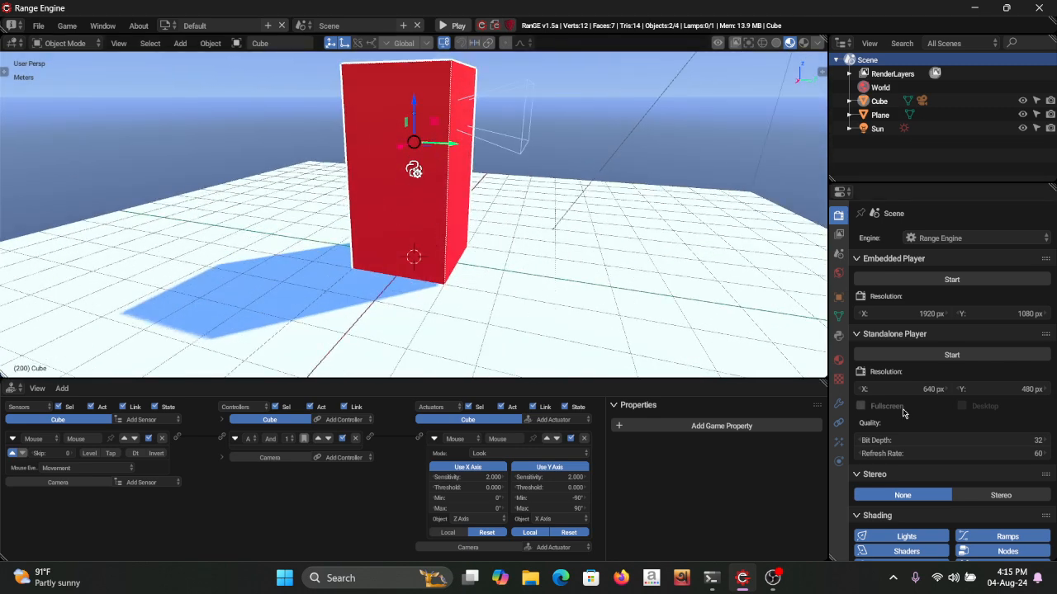
key(KP_0)
key(p)
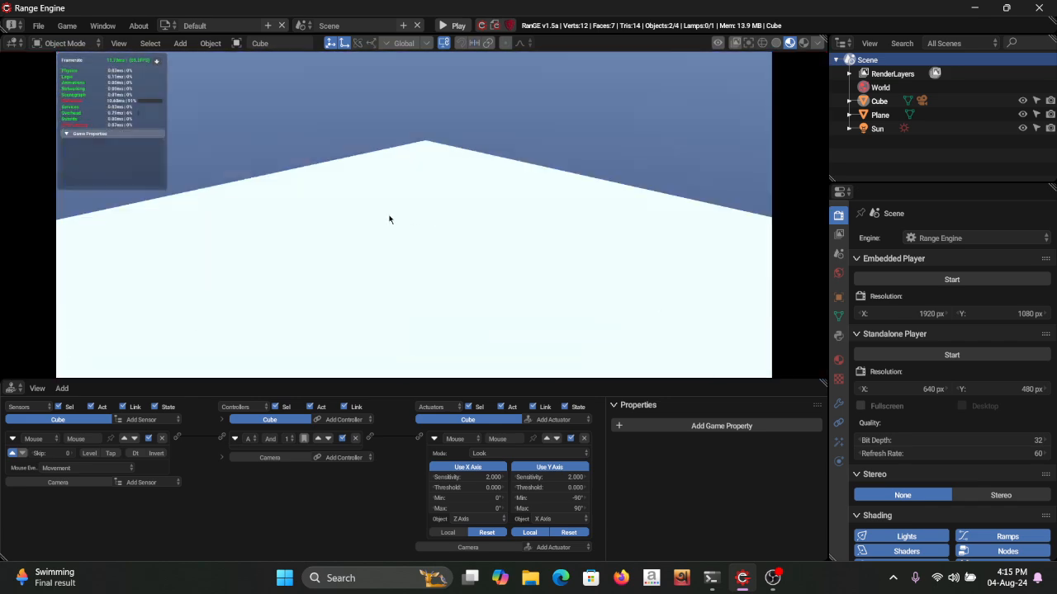
key(Escape)
Step: Set the camera's perspective lens to a 90° field of view
middle_drag(496, 194, 363, 204)
scroll(347, 201, down, 4)
click(469, 202)
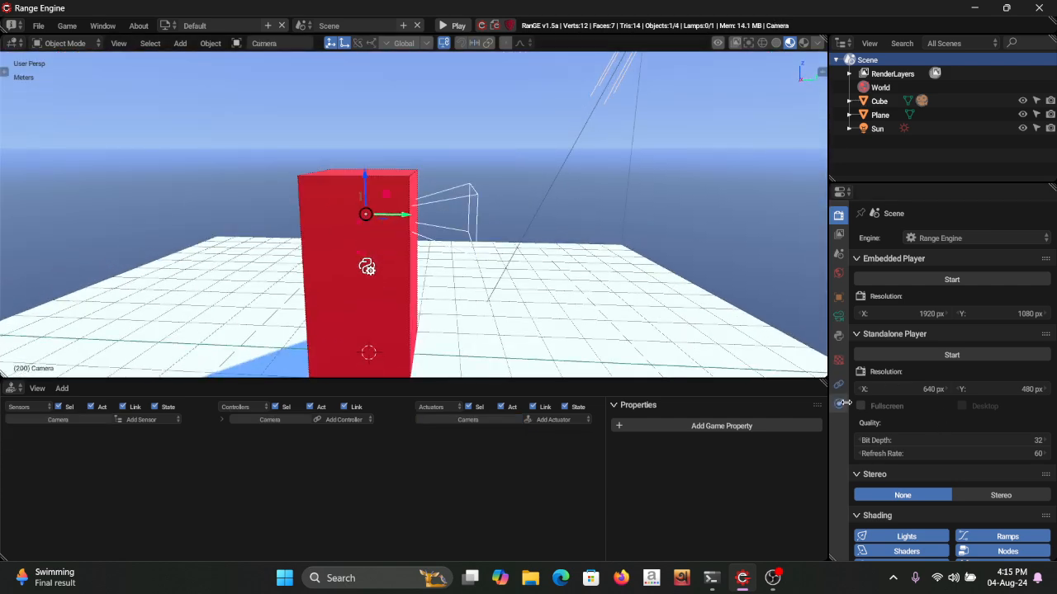
click(837, 317)
click(949, 280)
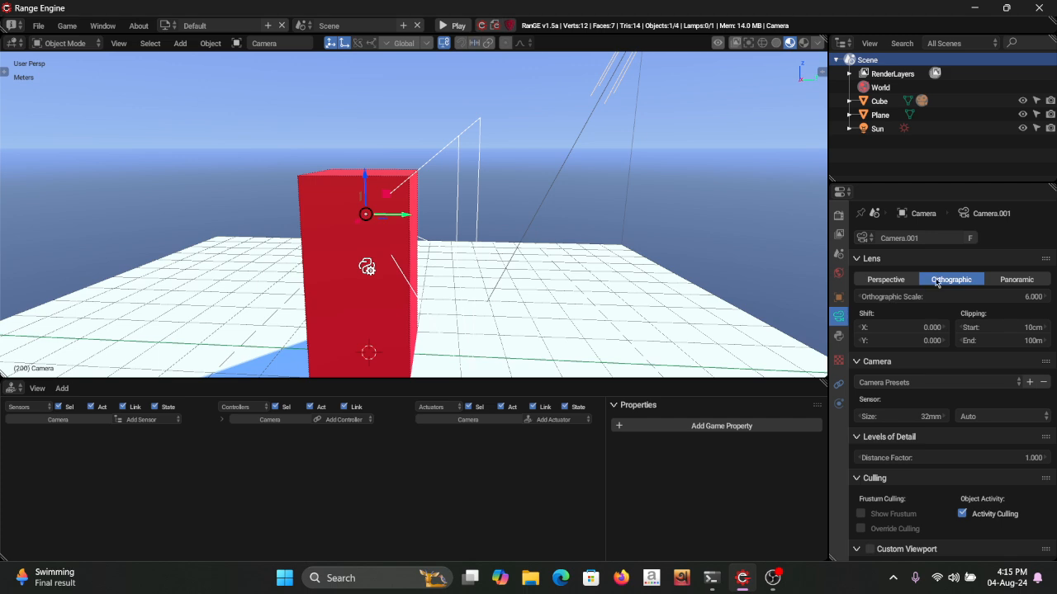
click(887, 280)
click(967, 297)
click(980, 265)
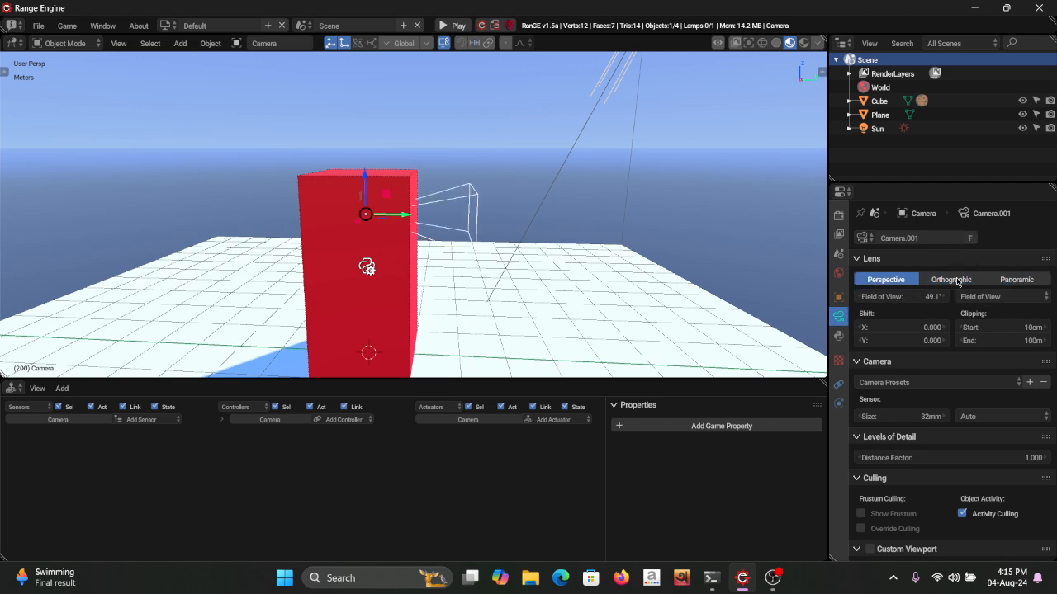
click(892, 296)
text(90)
key(Return)
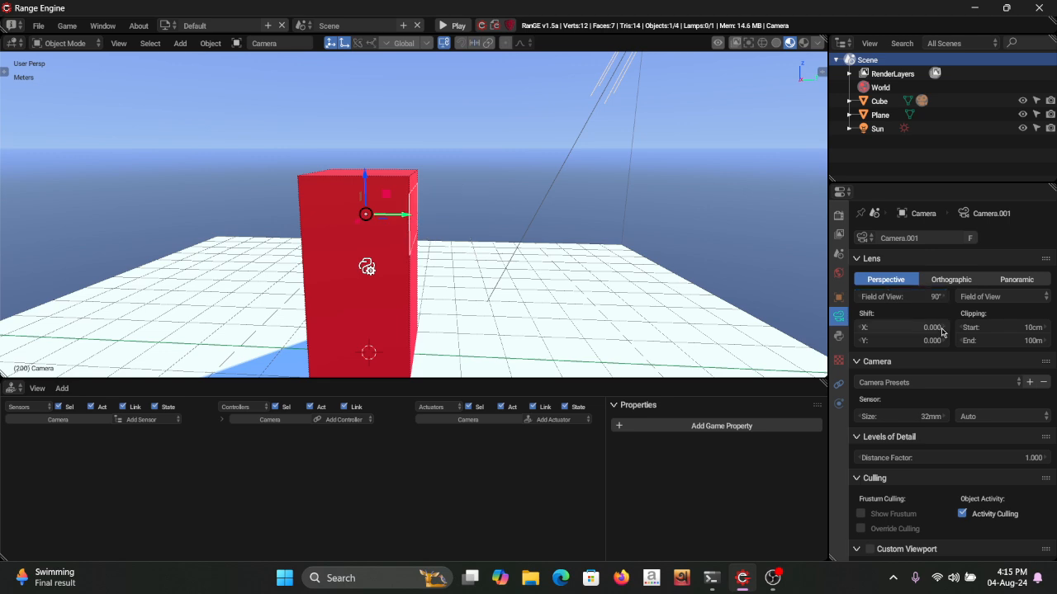
Step: View the scene through the camera and test its wider field of view in the game
middle_drag(346, 229, 405, 240)
key(KP_0)
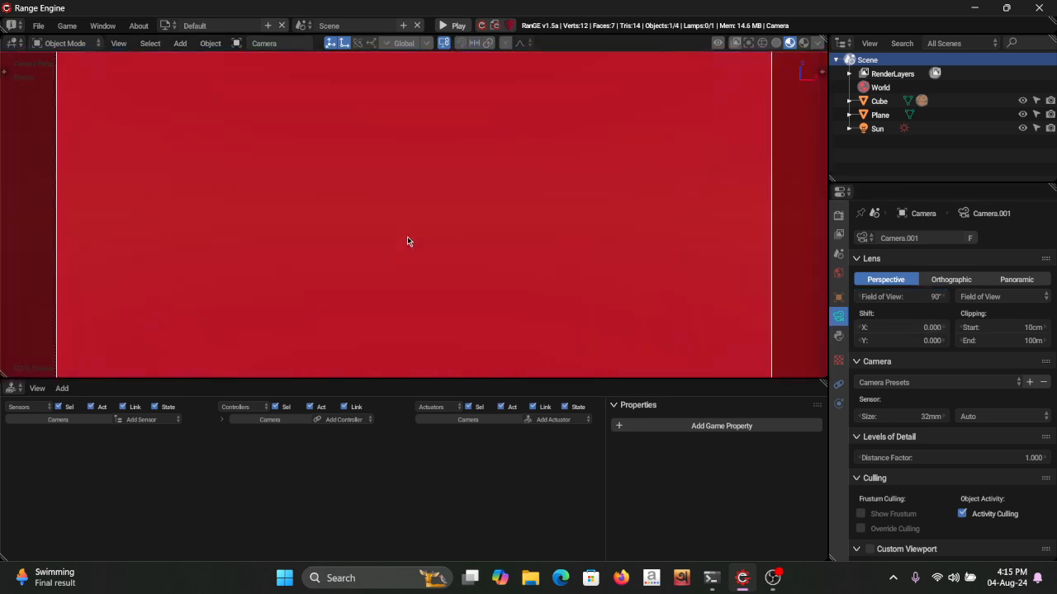
key(p)
key(Escape)
middle_drag(470, 261, 388, 243)
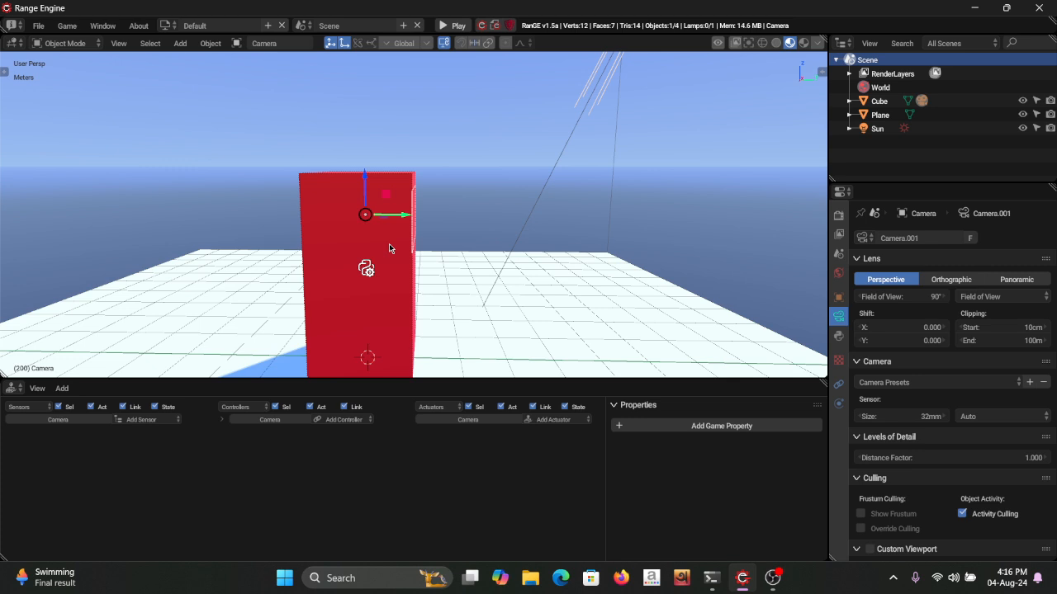
Step: Add a new cube mesh to the scene and move it up 3 m along the Z axis
scroll(389, 243, down, 3)
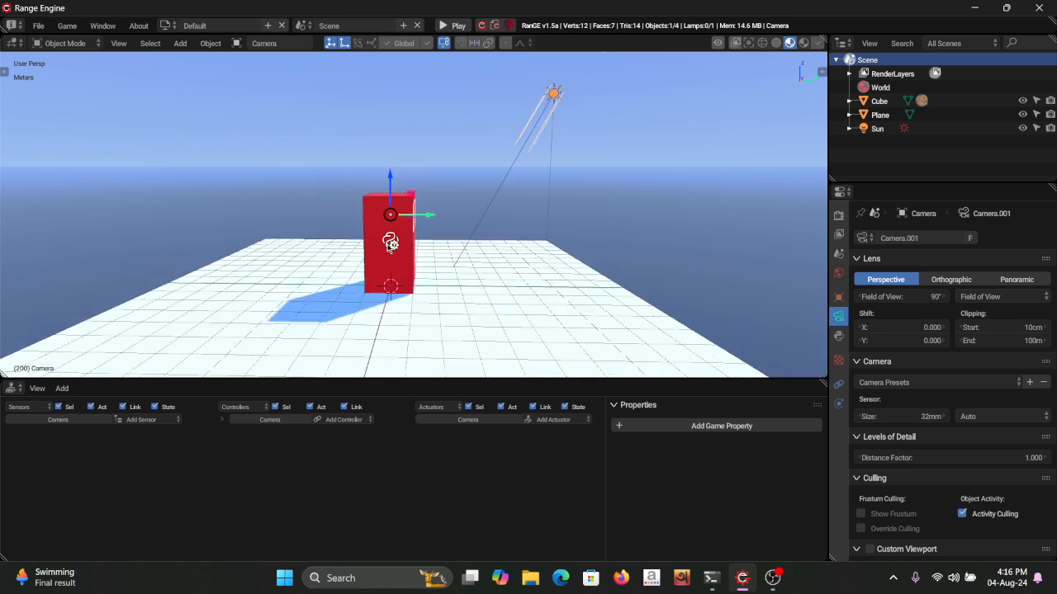
key(shift+a)
mouse_move(367, 104)
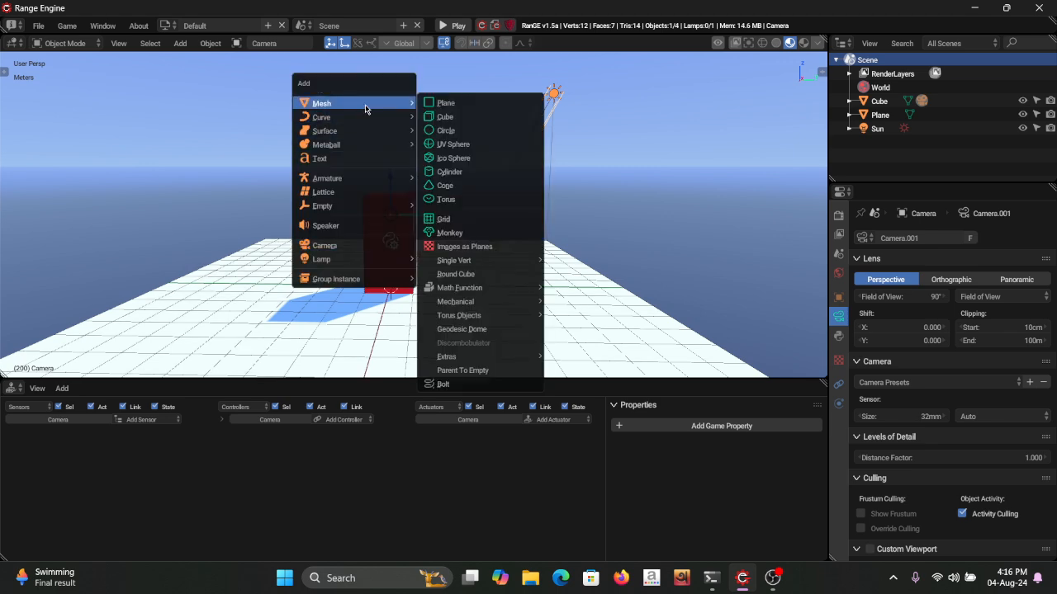
click(446, 117)
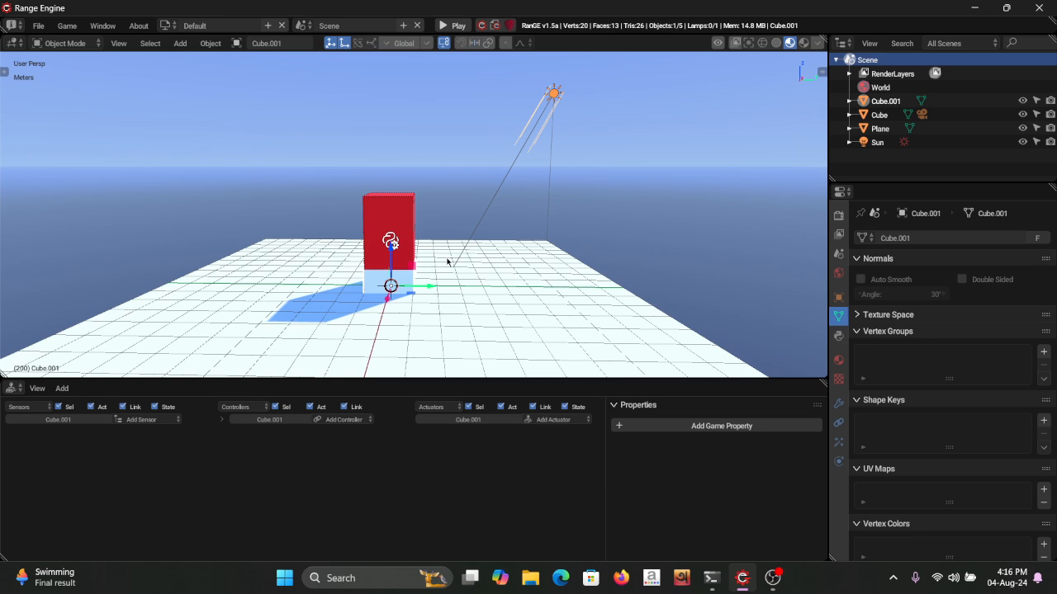
key(g)
key(z)
key(2)
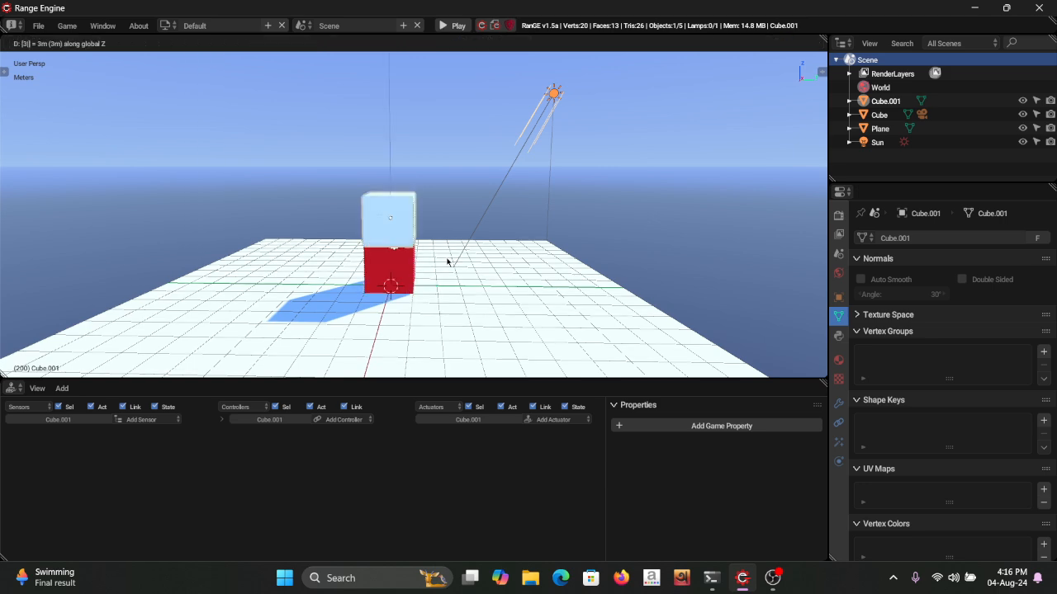
key(Return)
Step: Move the new cube about 14.8 m along the Y axis, beyond the edge of the plane
mouse_move(446, 261)
middle_down()
mouse_move(435, 214)
mouse_move(418, 261)
mouse_move(446, 268)
middle_up()
key(g)
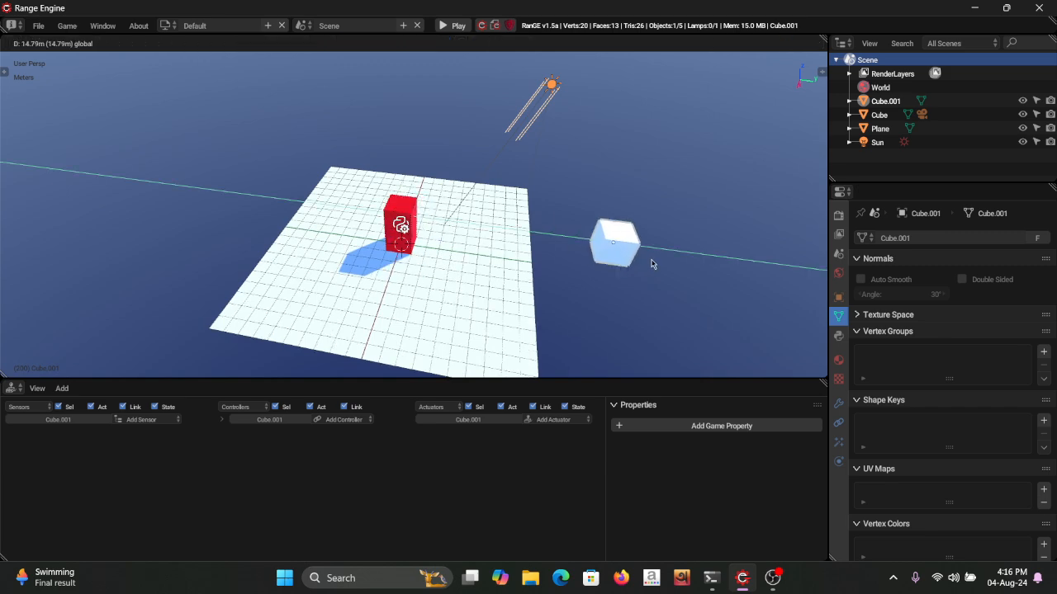
click(653, 265)
Step: Duplicate the white cube twice, placing one copy over the plane's near edge and the other on the opposite side of the red player
key(shift+d)
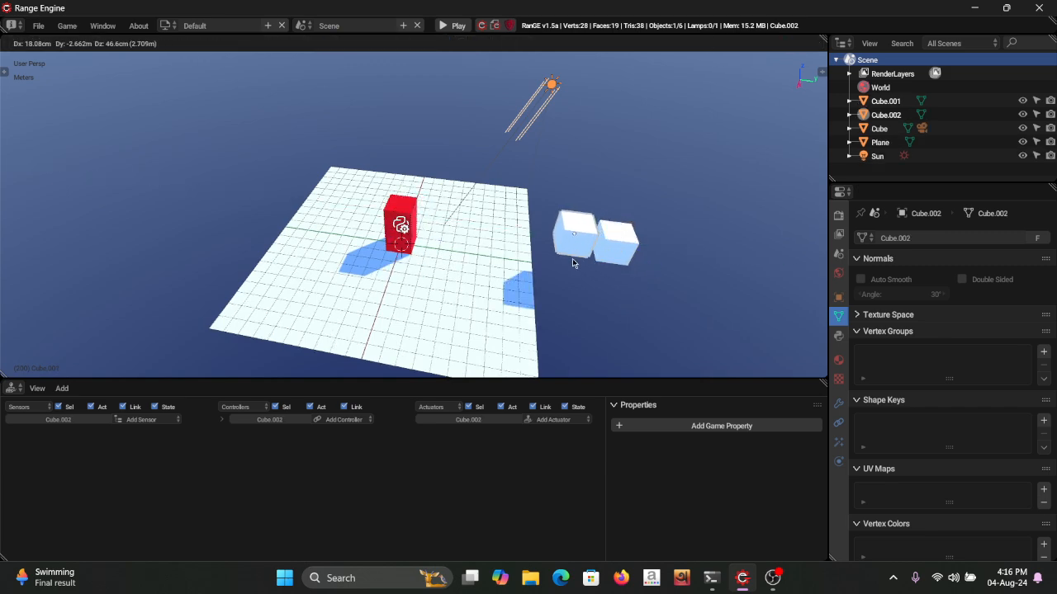
click(513, 261)
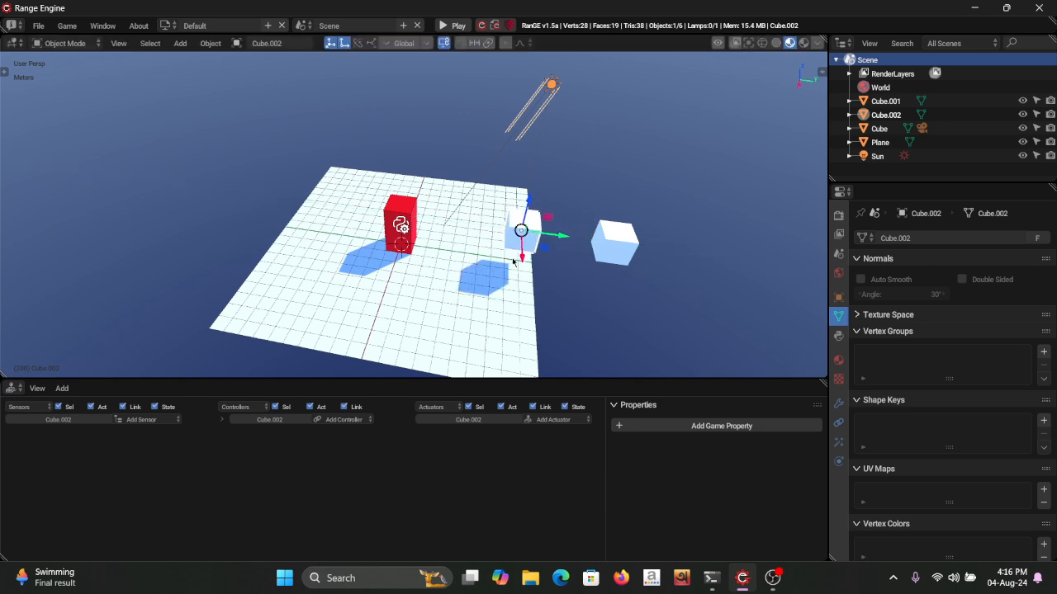
key(shift+d)
click(238, 234)
Step: Examine how the white cubes are placed around the red player block
middle_drag(330, 239, 460, 194)
scroll(377, 245, up, 5)
scroll(377, 245, down, 1)
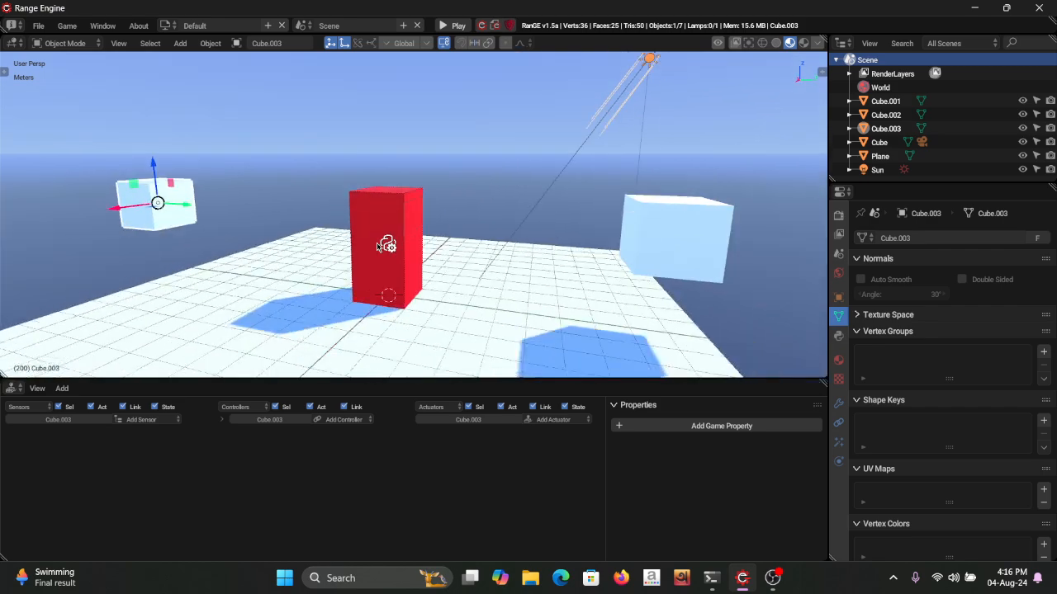
scroll(377, 245, down, 4)
scroll(396, 206, up, 1)
scroll(408, 220, up, 2)
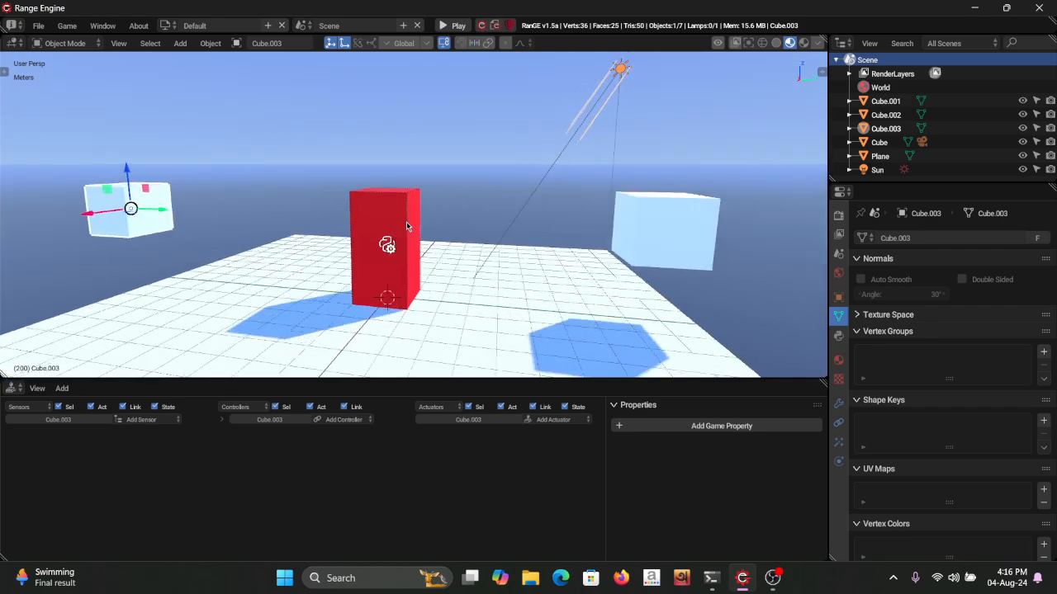
scroll(630, 252, down, 4)
Step: Parent the white cube at the plane's edge to the outermost white cube beside it, using the Object option
middle_drag(630, 253, 529, 245)
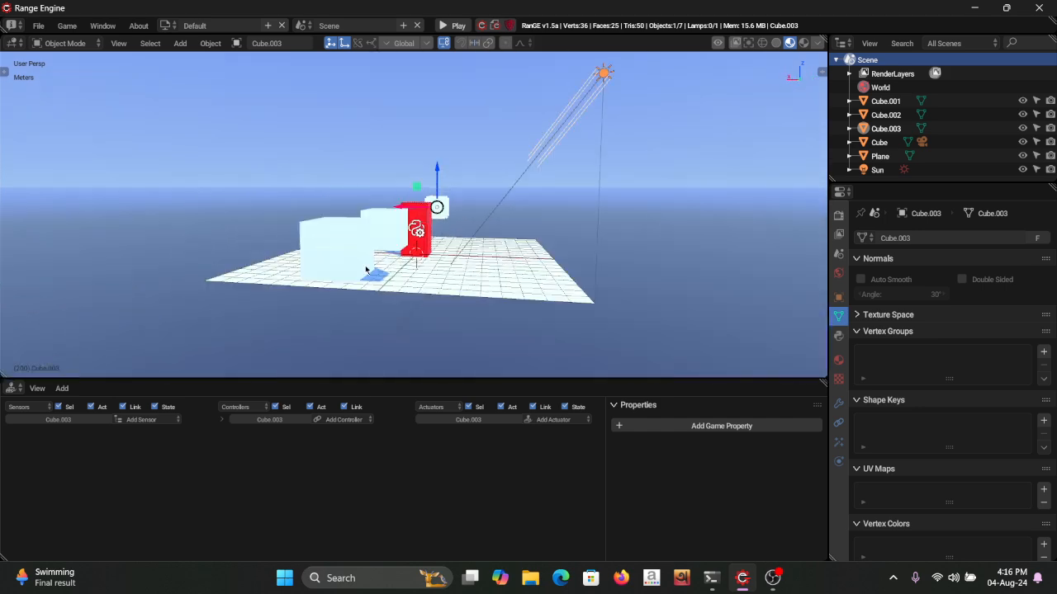
middle_drag(366, 266, 536, 213)
click(521, 217)
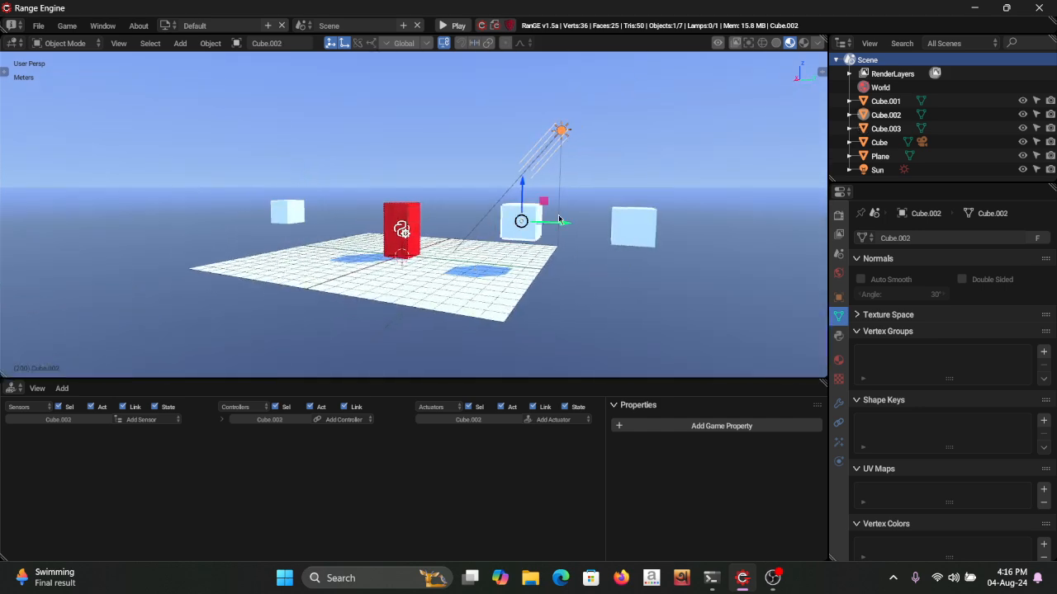
shift+click(636, 232)
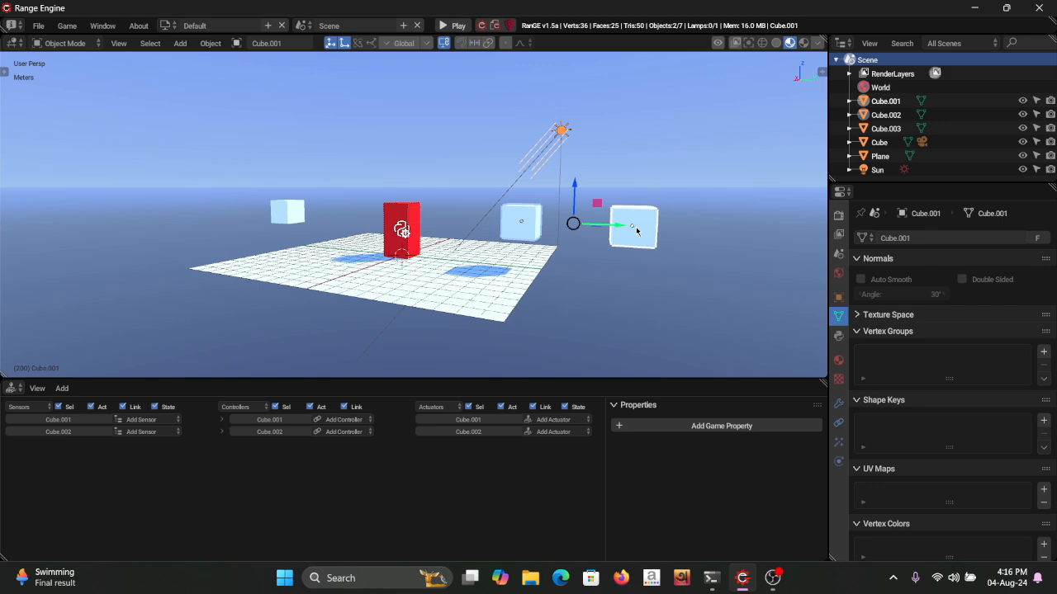
key(ctrl+p)
click(636, 232)
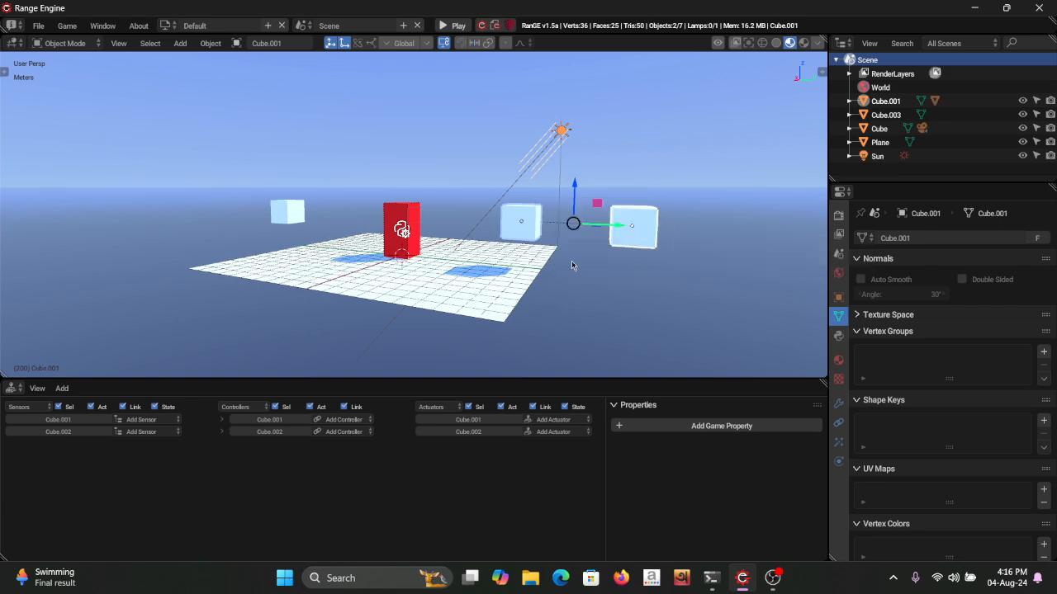
middle_drag(571, 265, 585, 217)
click(587, 210)
scroll(407, 212, up, 10)
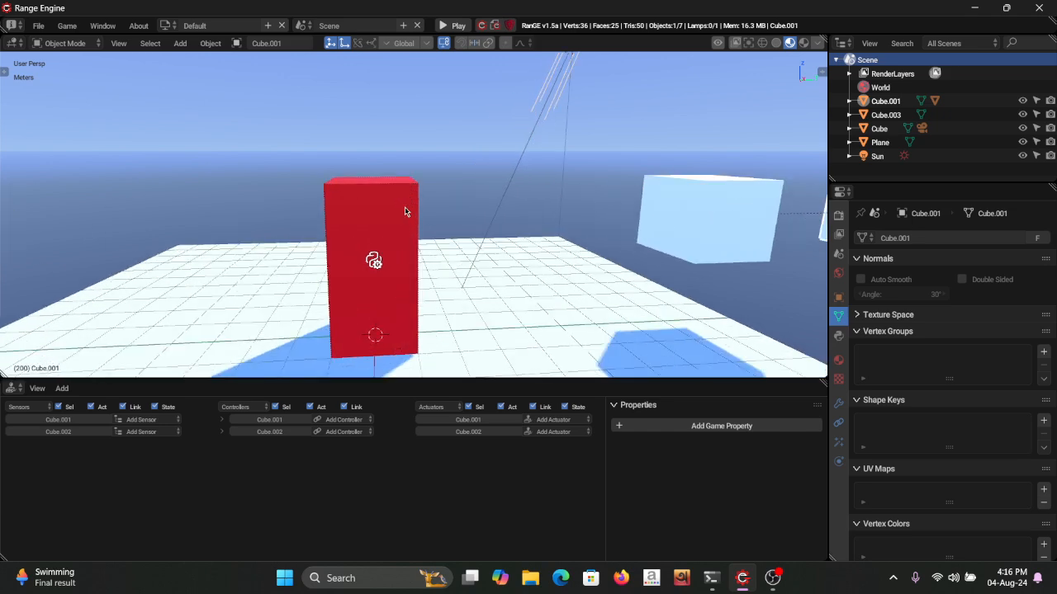
scroll(338, 204, down, 2)
scroll(356, 178, up, 2)
click(389, 160)
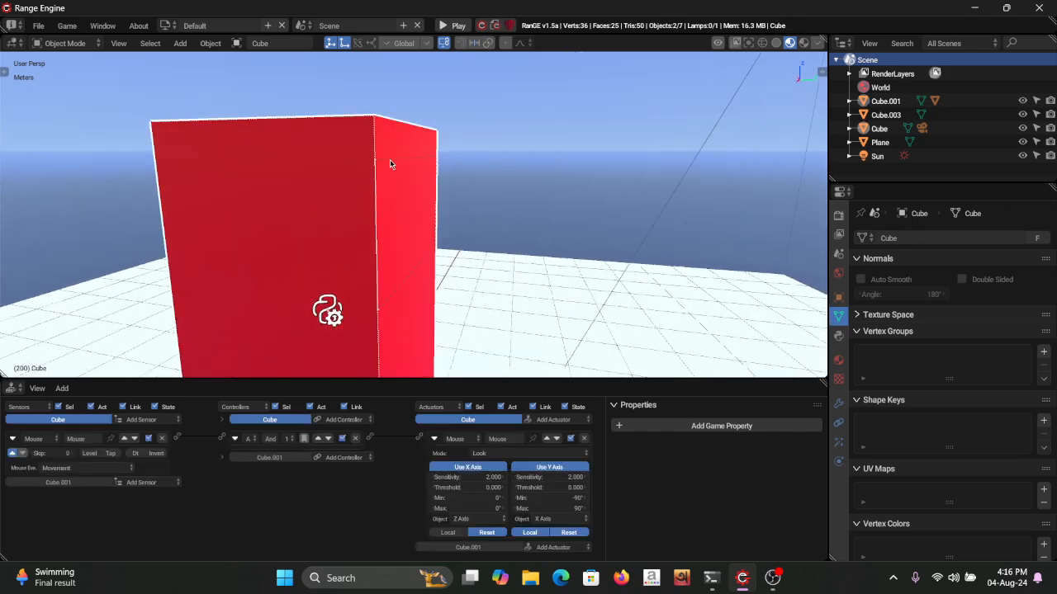
click(390, 159)
click(240, 149)
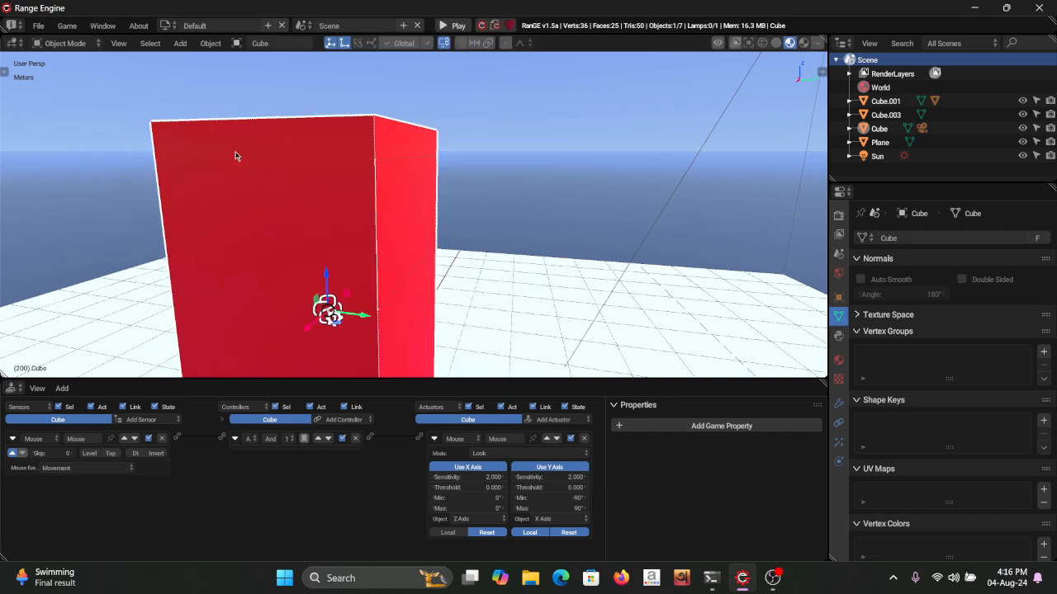
click(416, 154)
scroll(537, 217, down, 10)
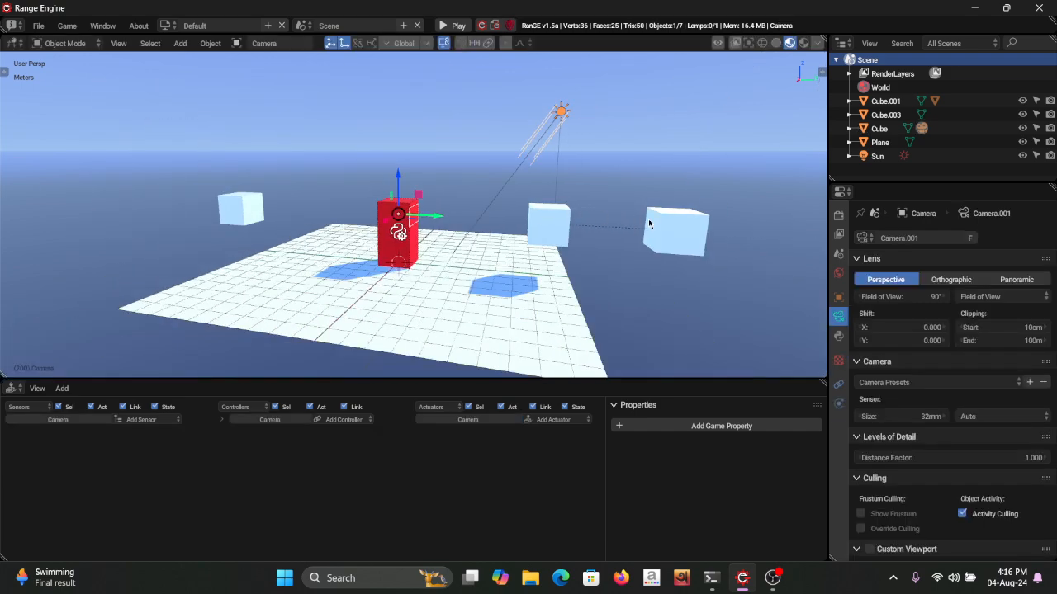
Step: Parent the outermost white cube, Cube.001, to the camera inside the red player block
click(650, 222)
scroll(383, 269, up, 2)
scroll(382, 272, up, 8)
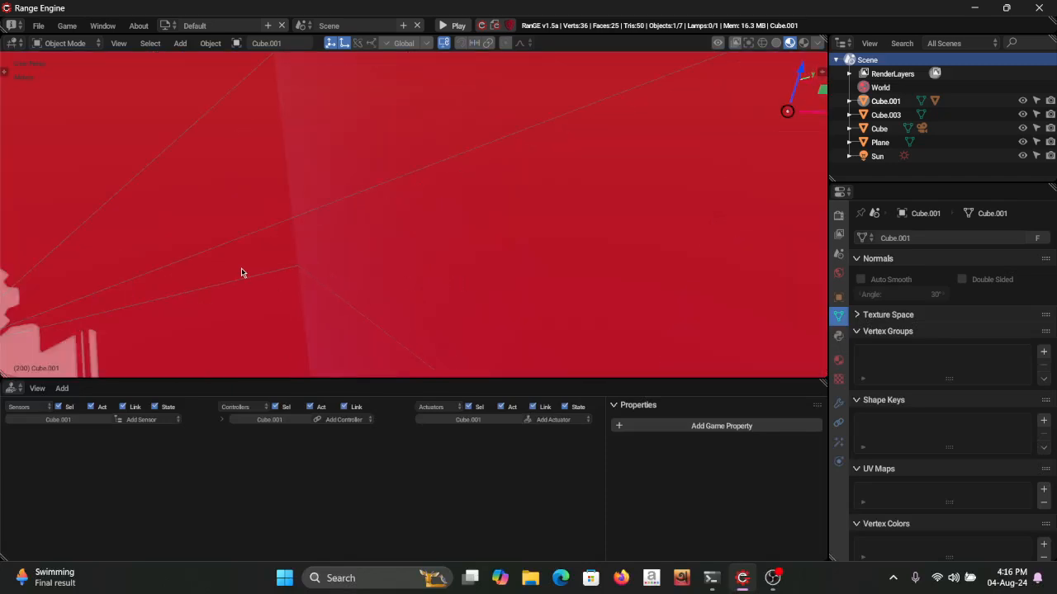
click(480, 282)
scroll(481, 281, down, 10)
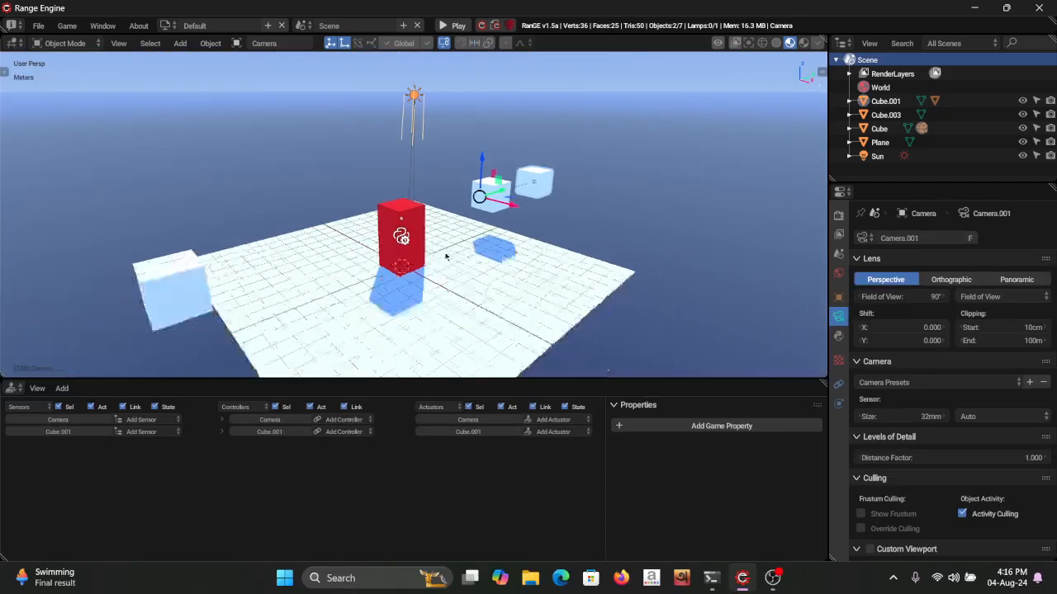
key(x)
click(391, 255)
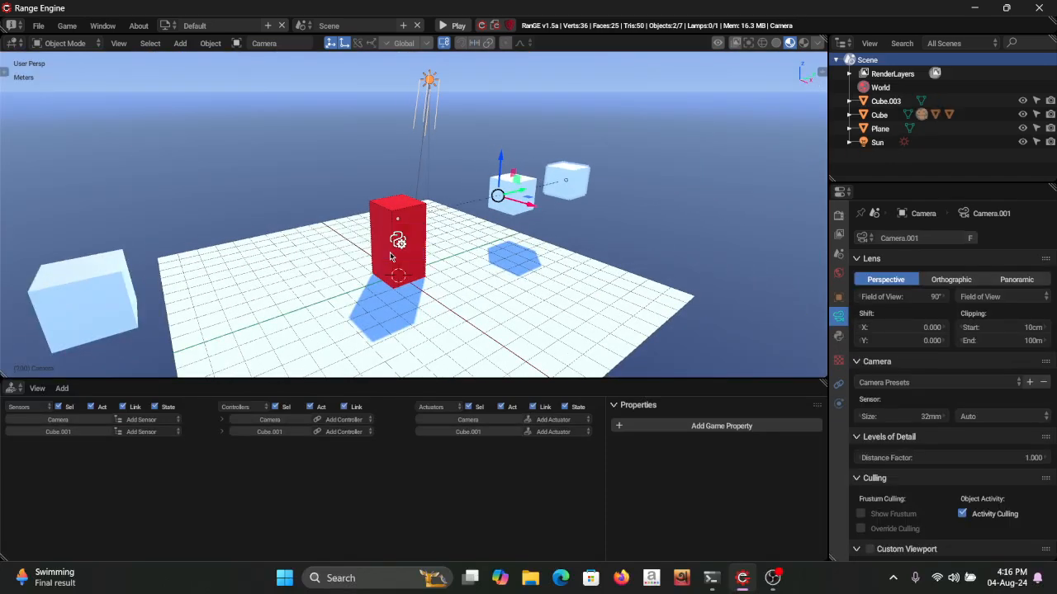
Step: Parent the lone white cube, Cube.003, to the camera inside the red player block, using the Object option
middle_drag(359, 229, 73, 219)
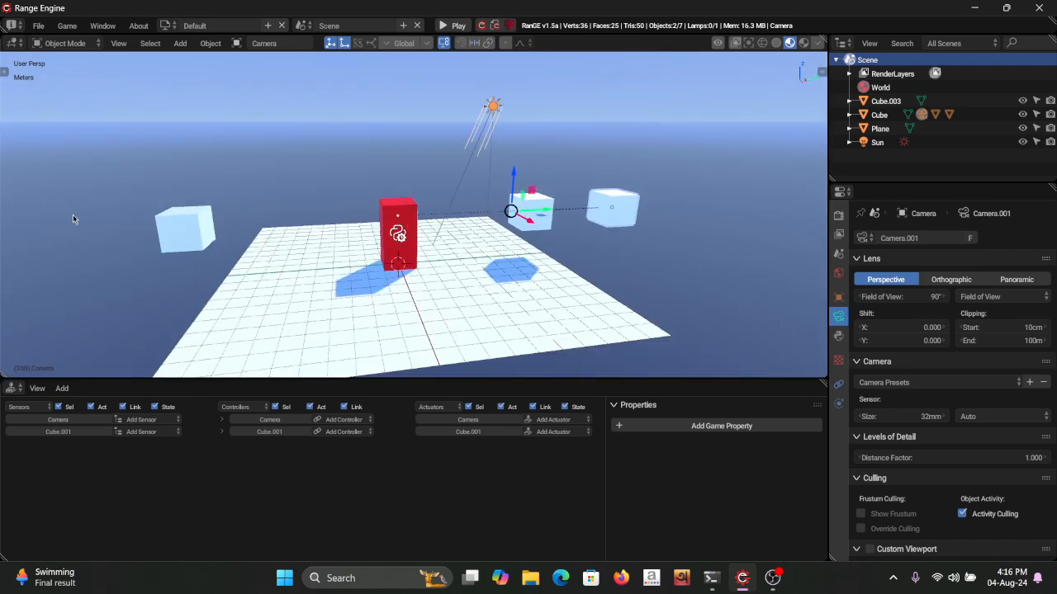
click(182, 222)
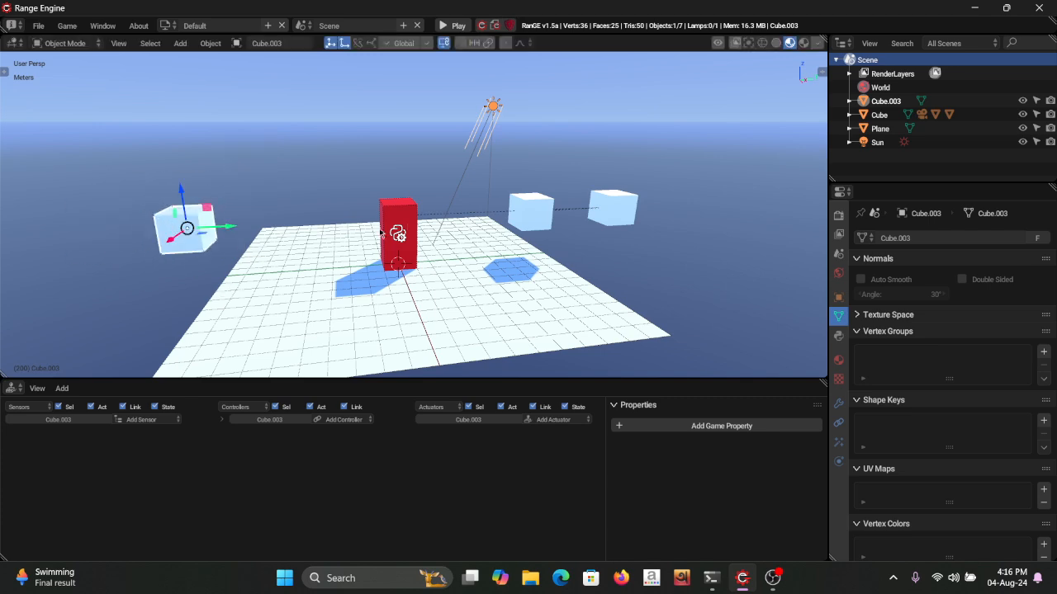
scroll(382, 214, up, 8)
middle_drag(419, 238, 353, 264)
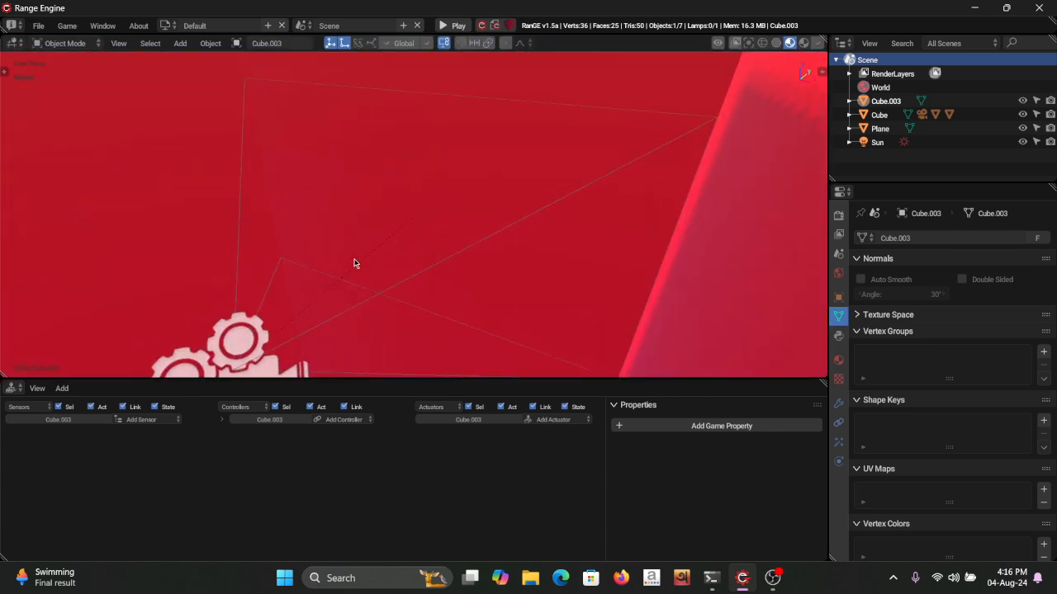
shift+click(390, 296)
key(ctrl+p)
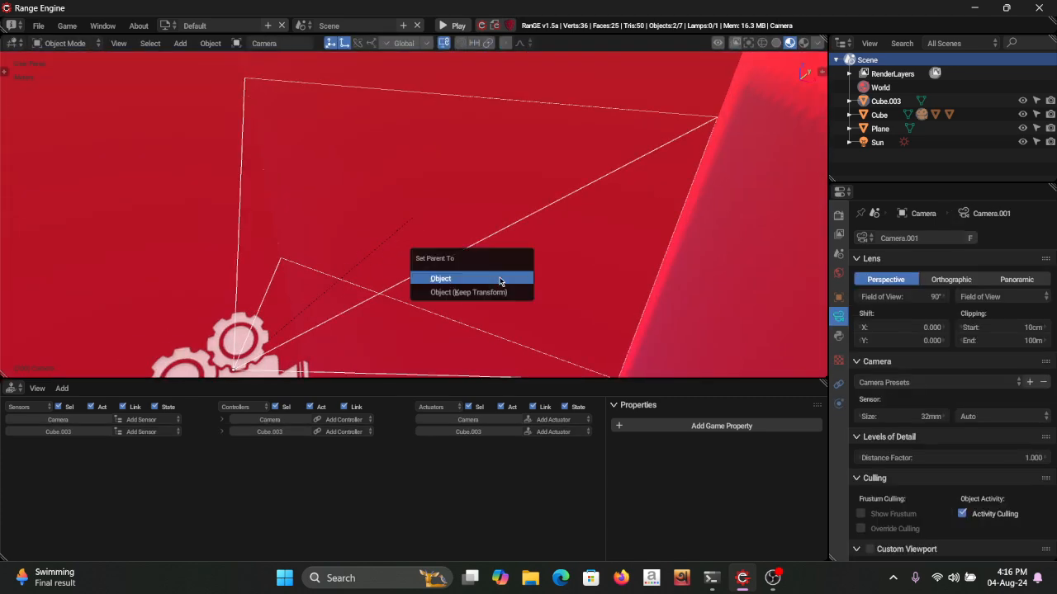
click(500, 278)
Step: Play-test the scene to check how the parented white cubes follow the player's camera
key(Home)
middle_drag(420, 267, 379, 256)
scroll(334, 217, down, 4)
key(p)
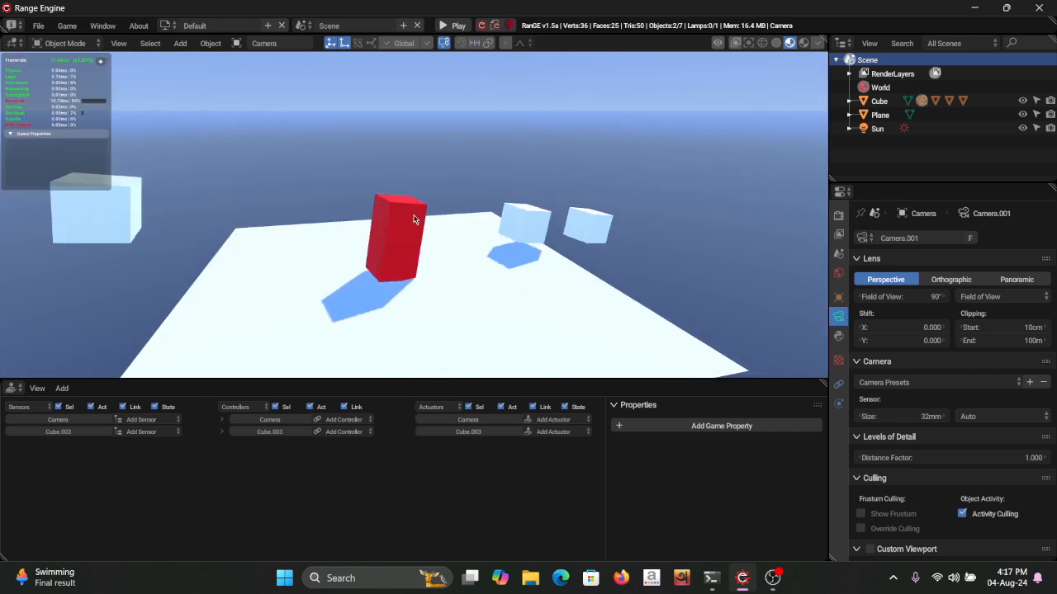
key(Escape)
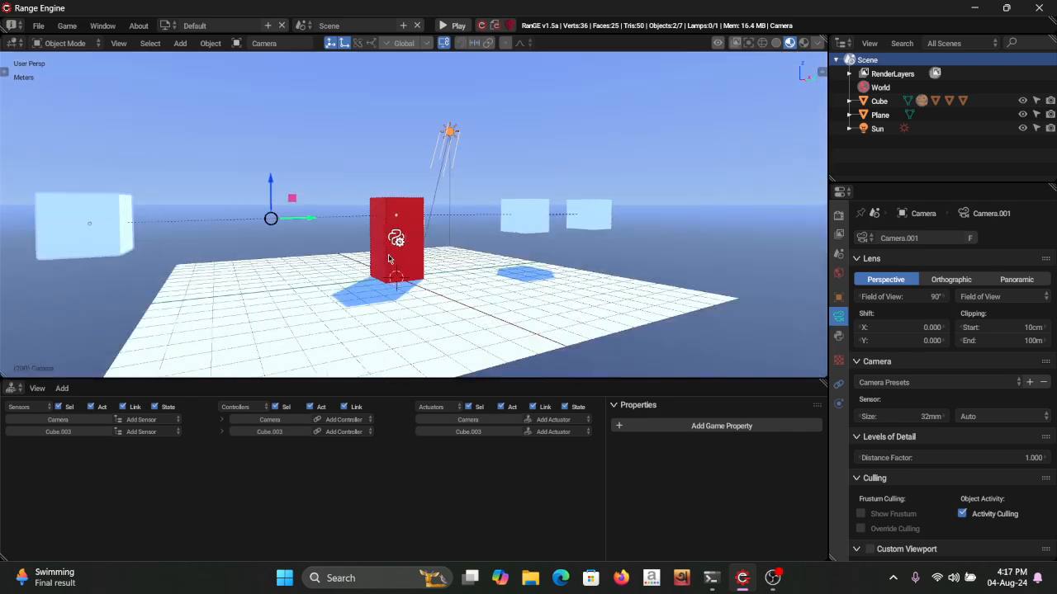
Step: Enable Slow Parent for Cube.003 in its relations extras and set the offset to 40
click(81, 222)
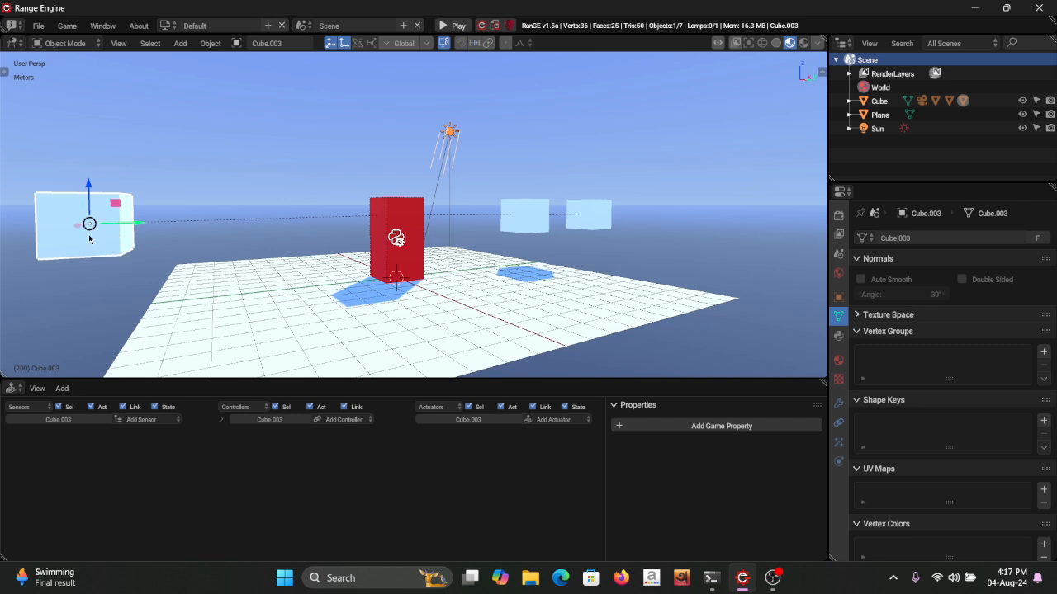
click(838, 296)
scroll(937, 406, down, 10)
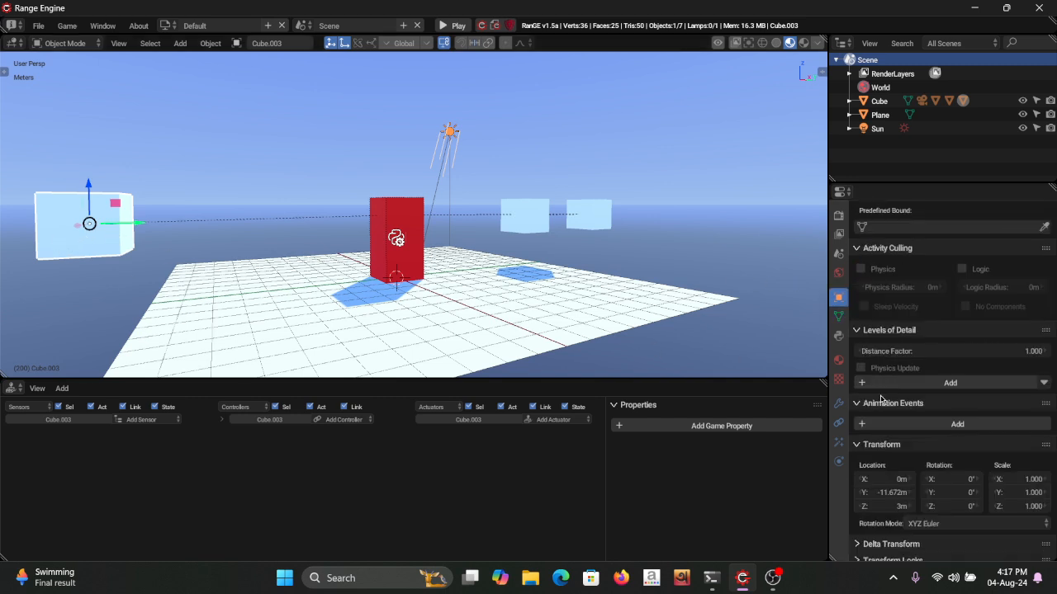
scroll(942, 449, down, 4)
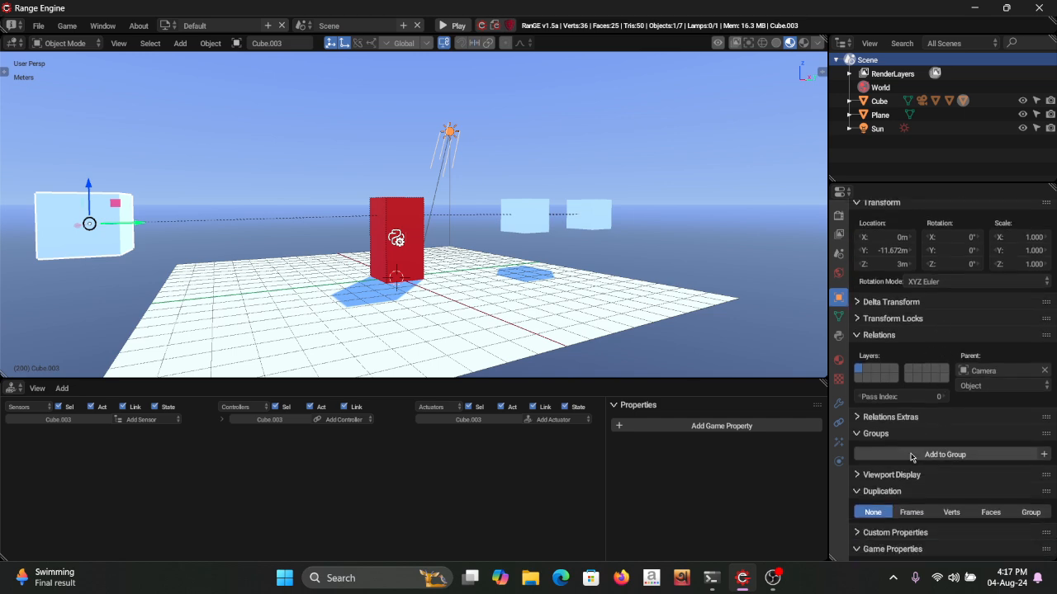
click(865, 400)
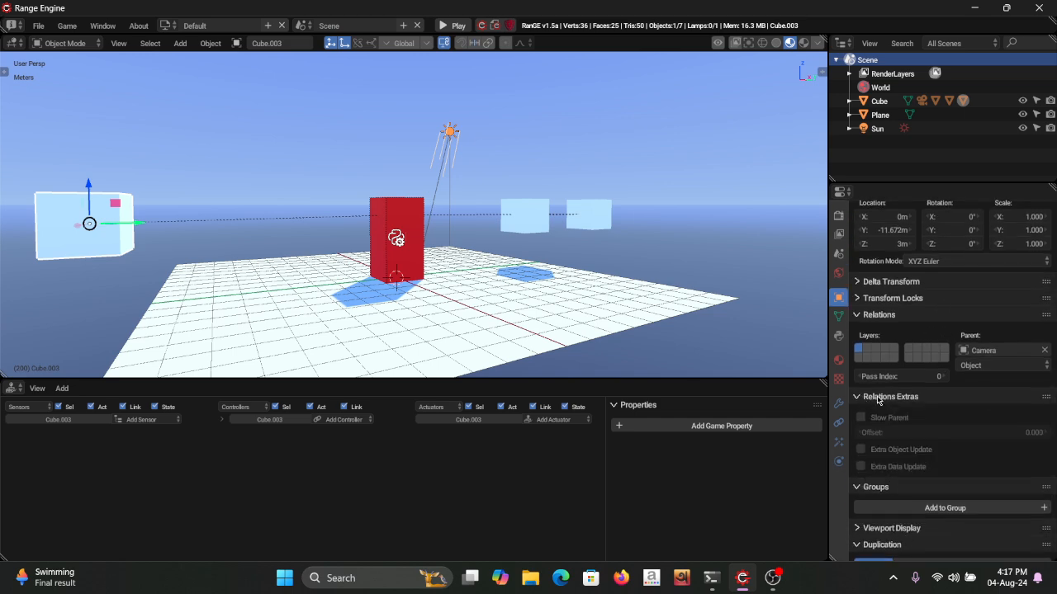
click(861, 418)
click(956, 432)
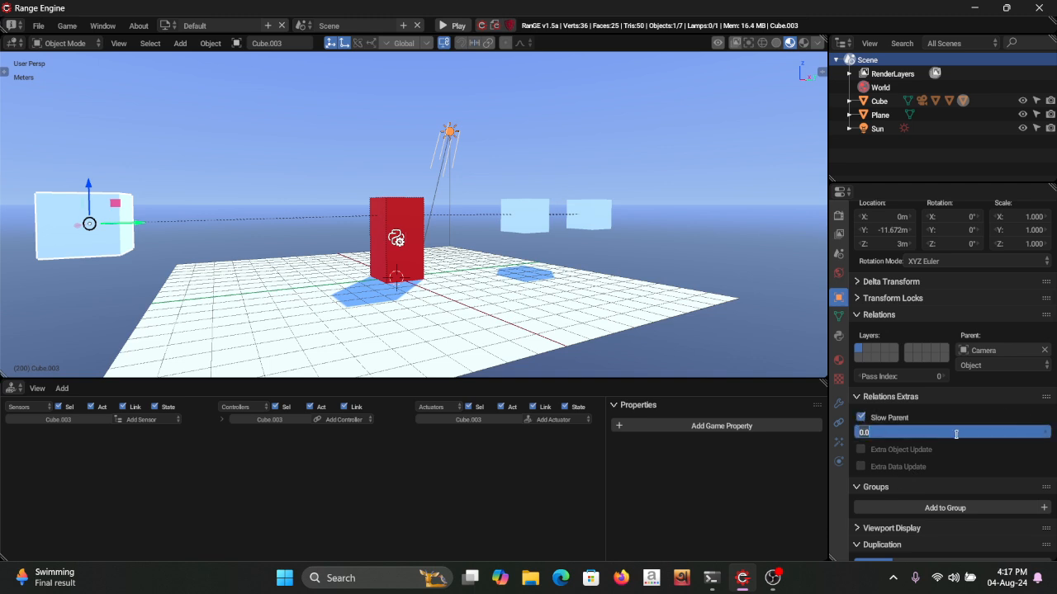
text(40)
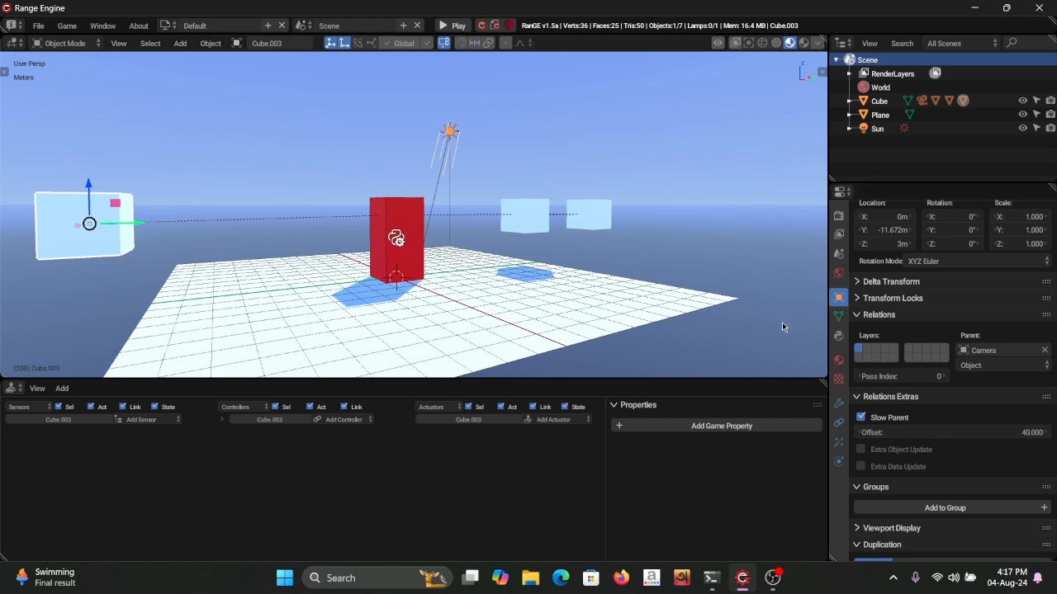
Step: Play-test the scene from outside to check how Cube.003 lags behind the camera's rotation
scroll(412, 267, down, 6)
scroll(413, 266, up, 5)
middle_drag(414, 266, 406, 277)
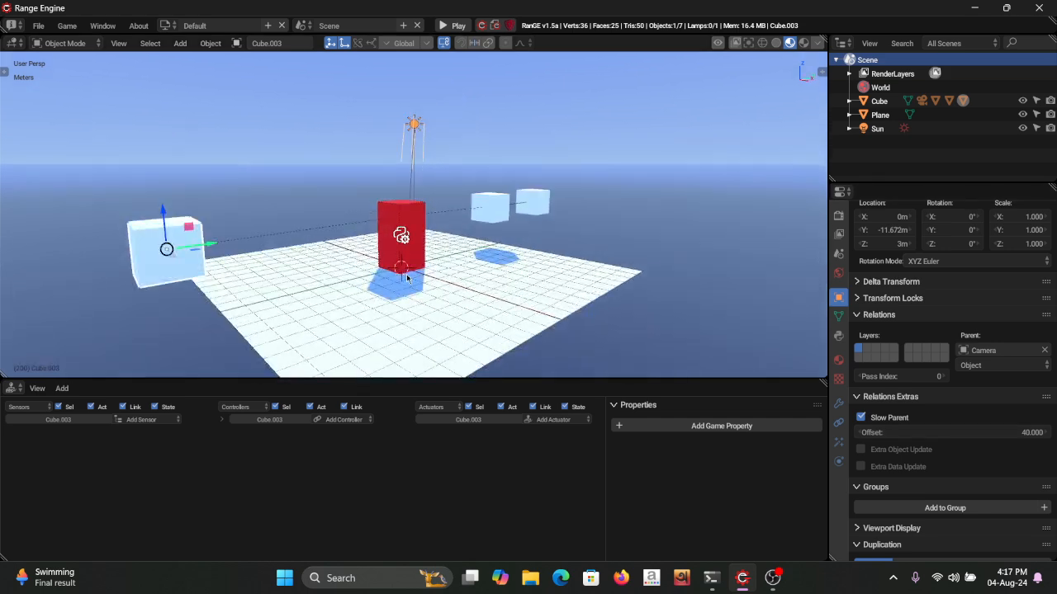
key(p)
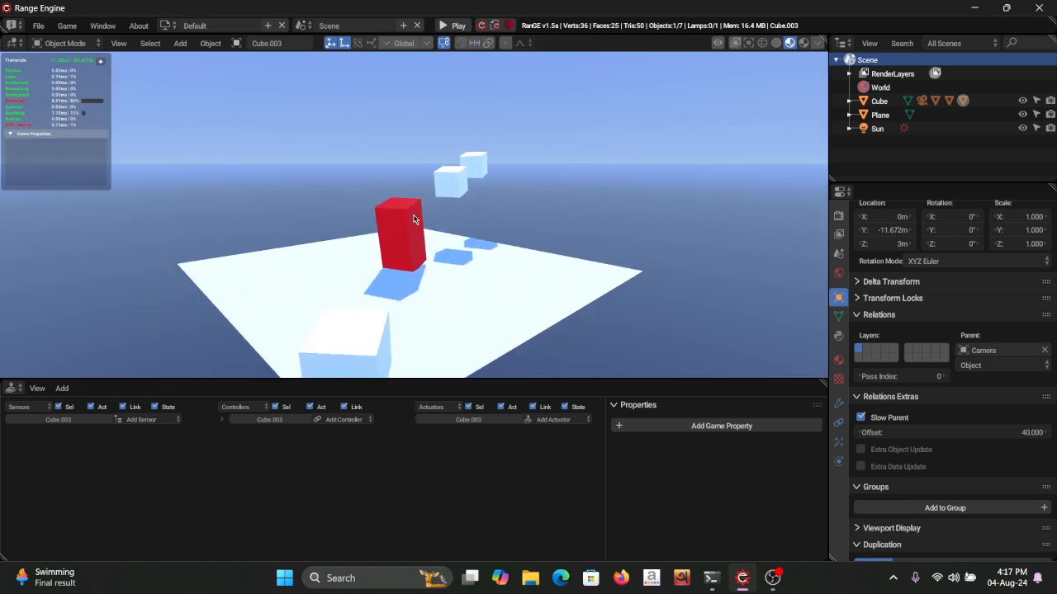
key(Escape)
Step: Add an Always sensor and an Edit Object actuator to Cube.001, the outermost of the two neighbouring white cubes
middle_drag(415, 229, 697, 255)
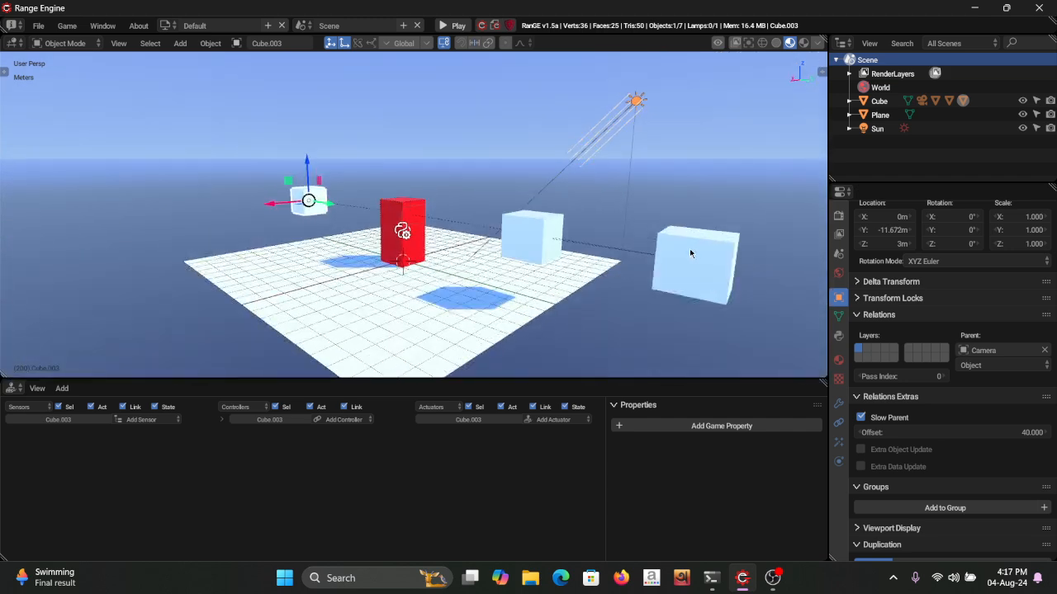
click(690, 249)
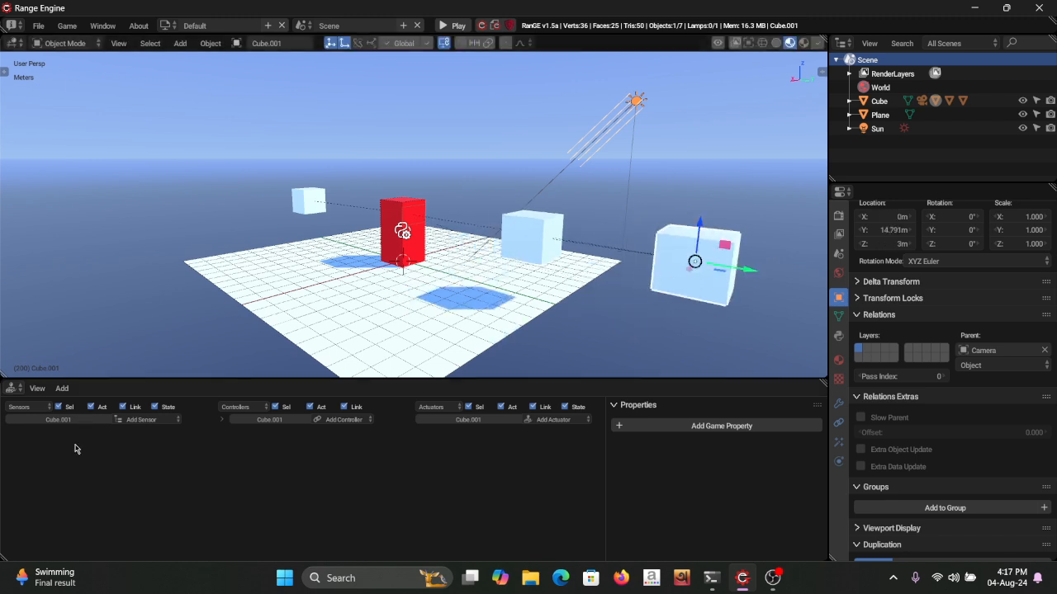
click(142, 420)
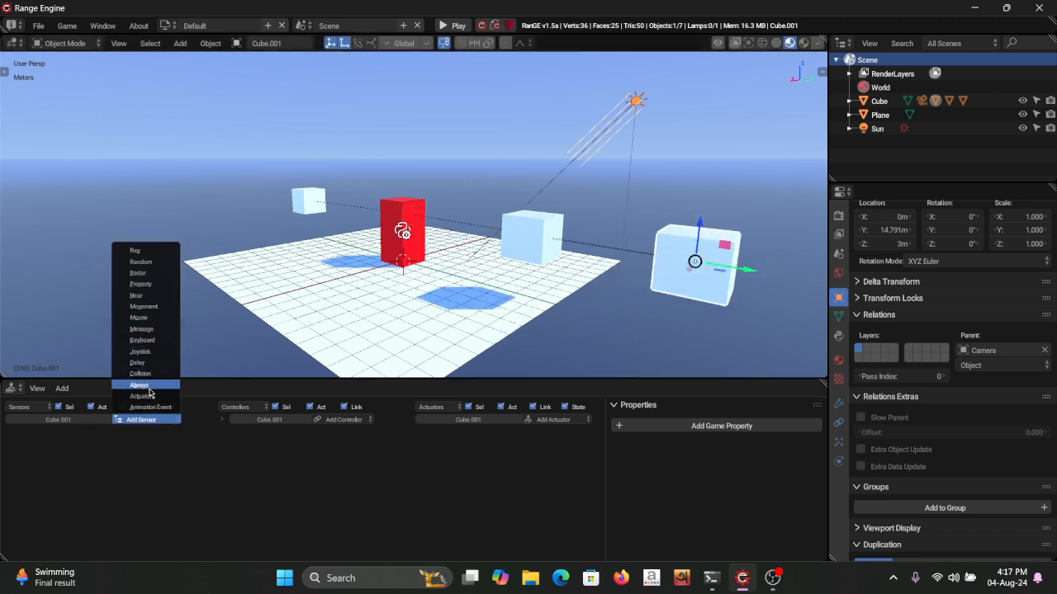
click(139, 385)
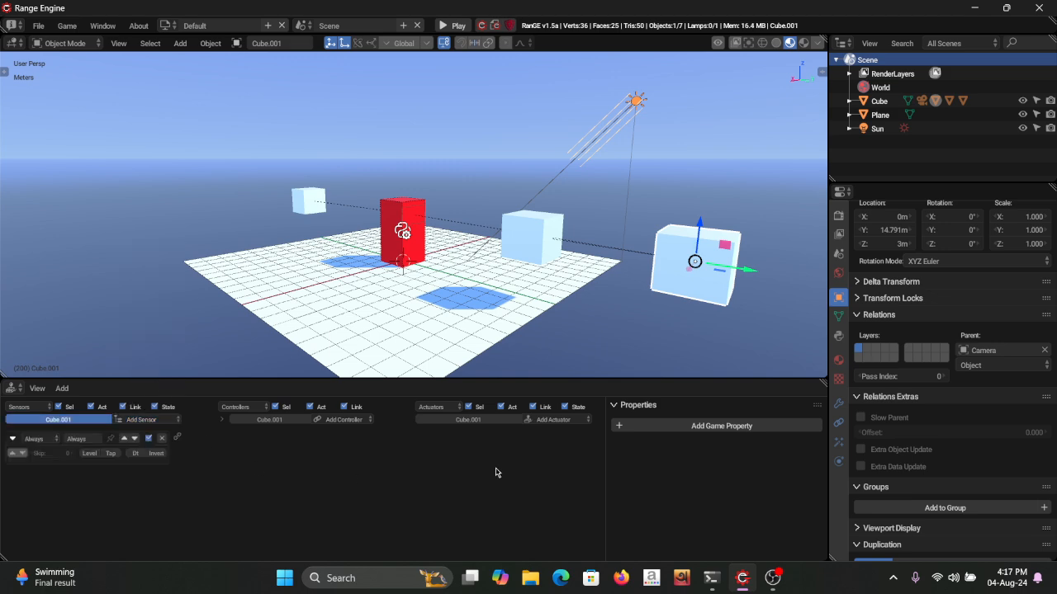
click(554, 420)
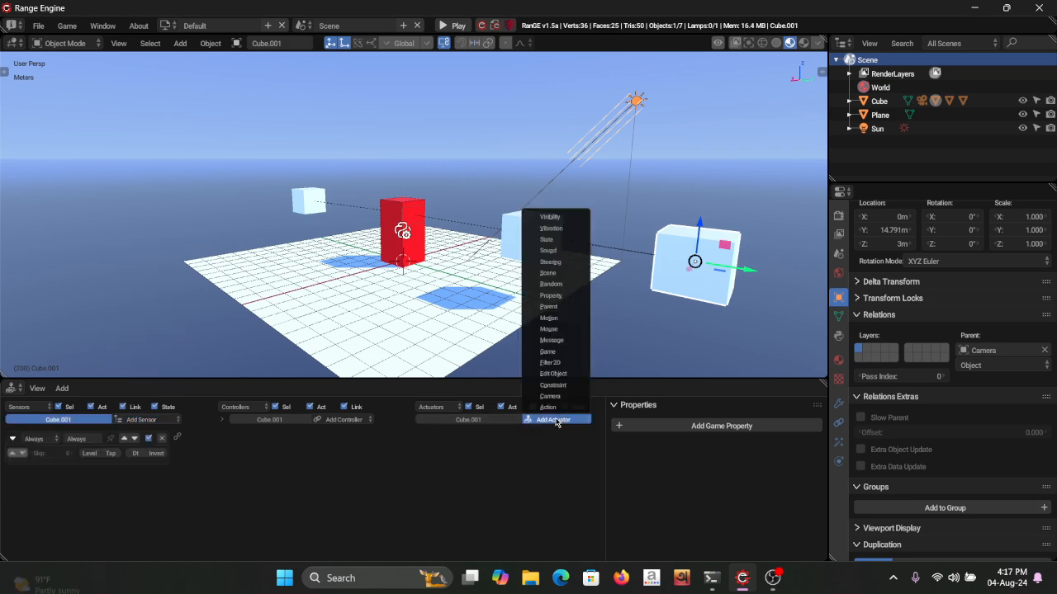
click(558, 373)
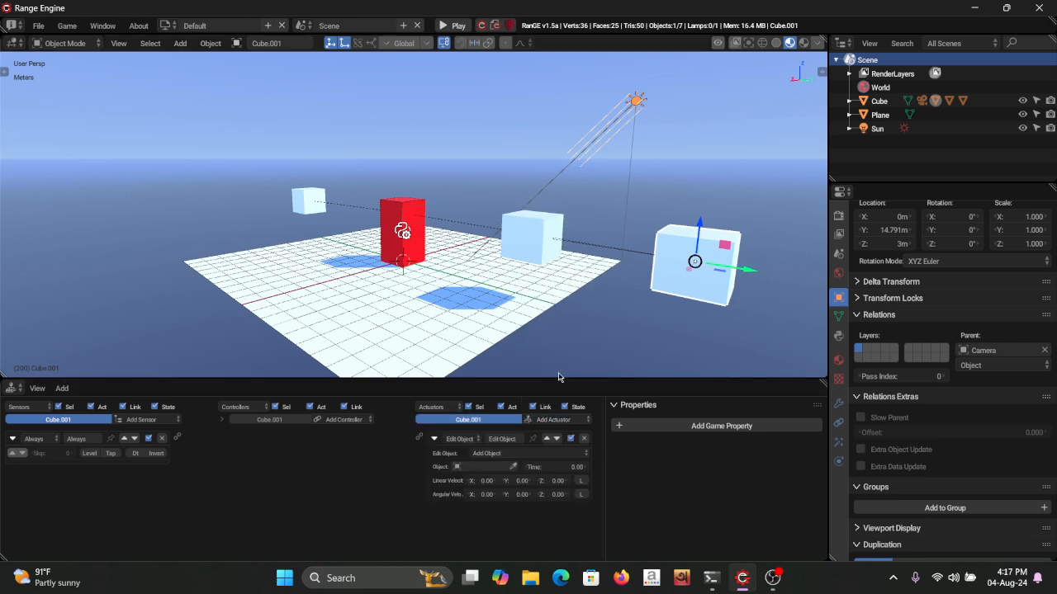
Step: Set Cube.001's actuator to Track to Cube.003 with 3D enabled, and link the Always sensor to it through an And controller
click(492, 453)
click(499, 408)
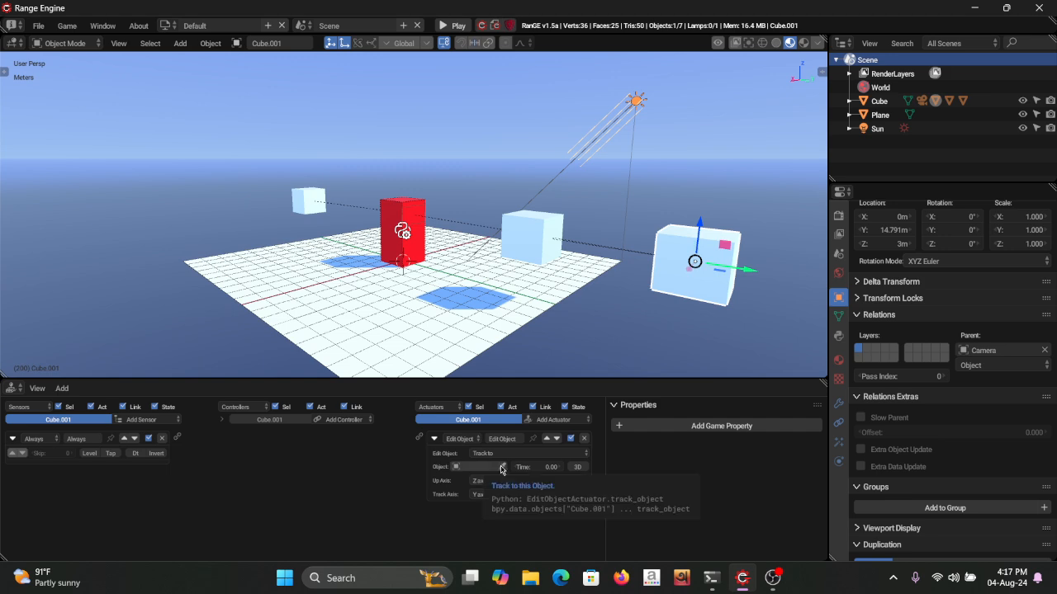
click(501, 467)
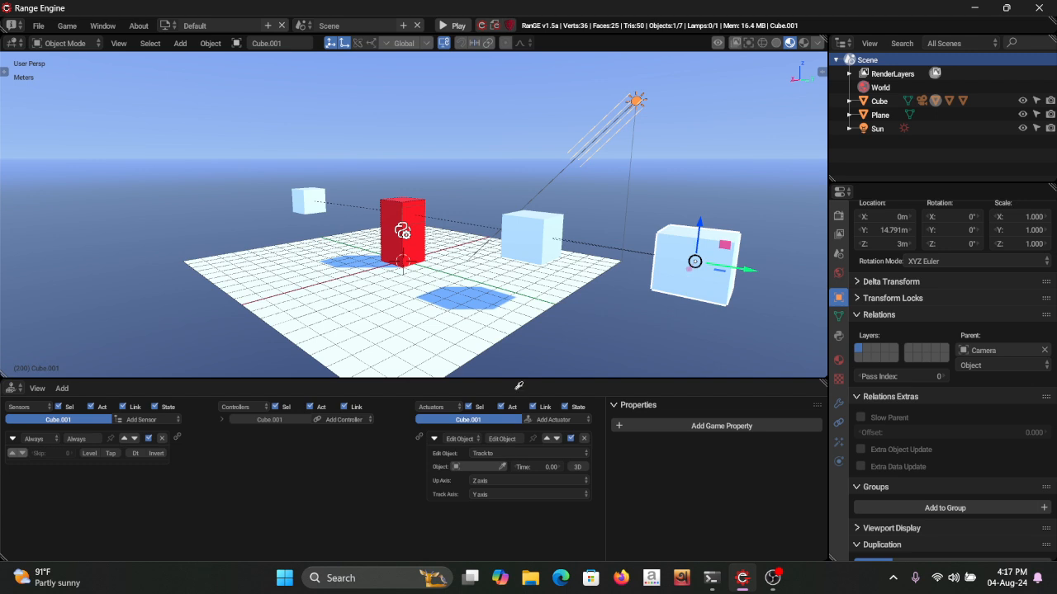
click(307, 198)
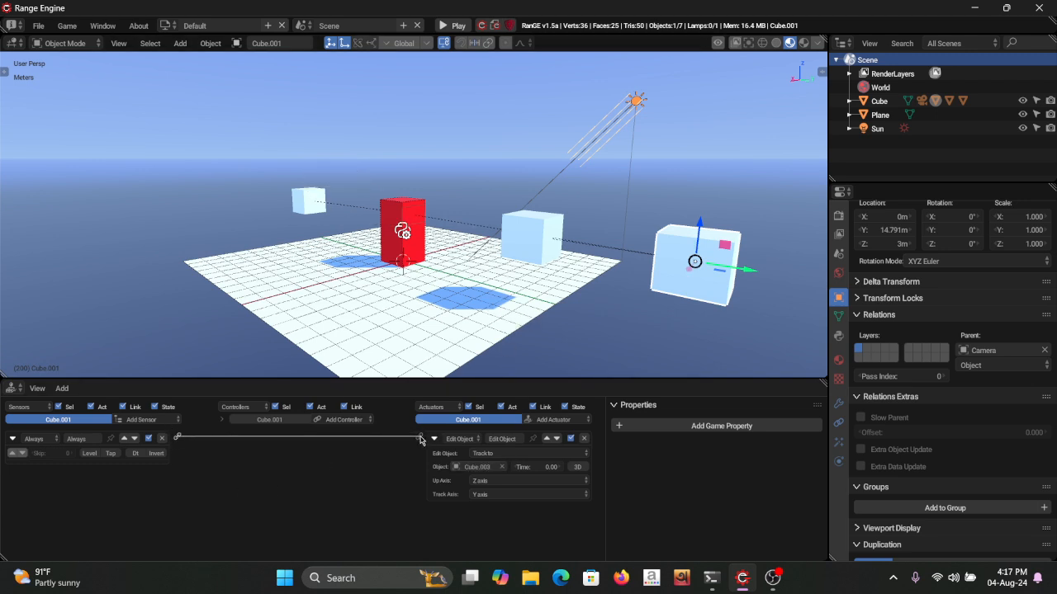
drag(419, 440, 420, 438)
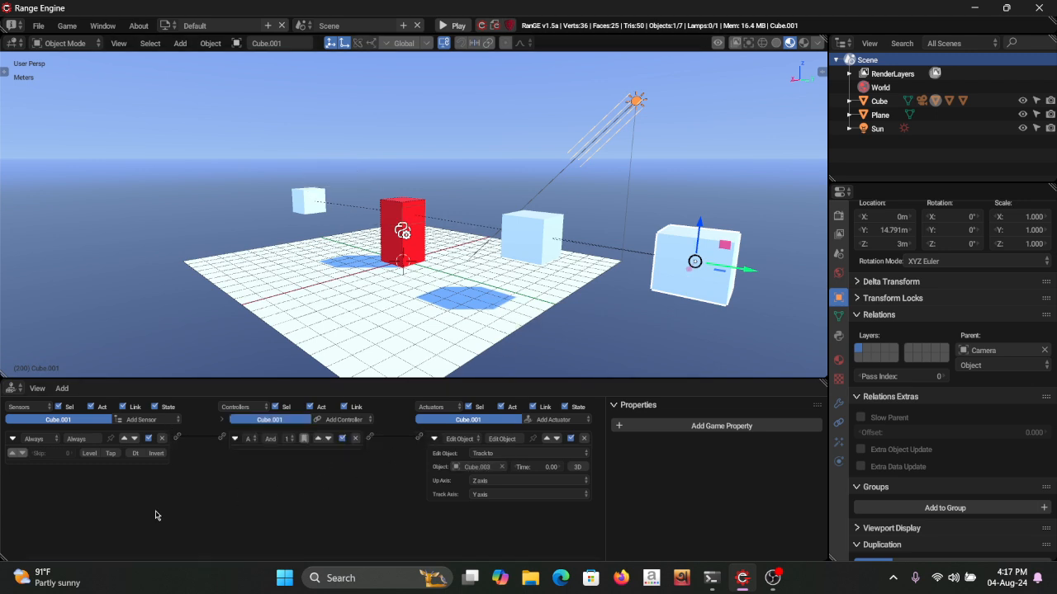
click(578, 467)
Step: Play-test the Cube.001 tracking from an outside view and from the player's camera
middle_drag(425, 278, 461, 247)
scroll(429, 245, down, 2)
key(p)
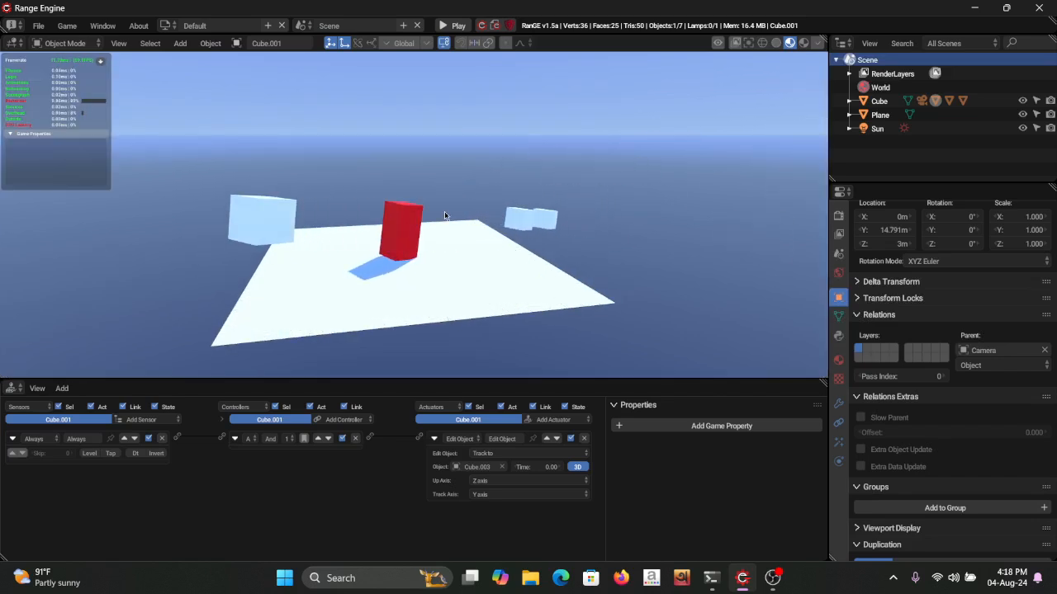
key(Escape)
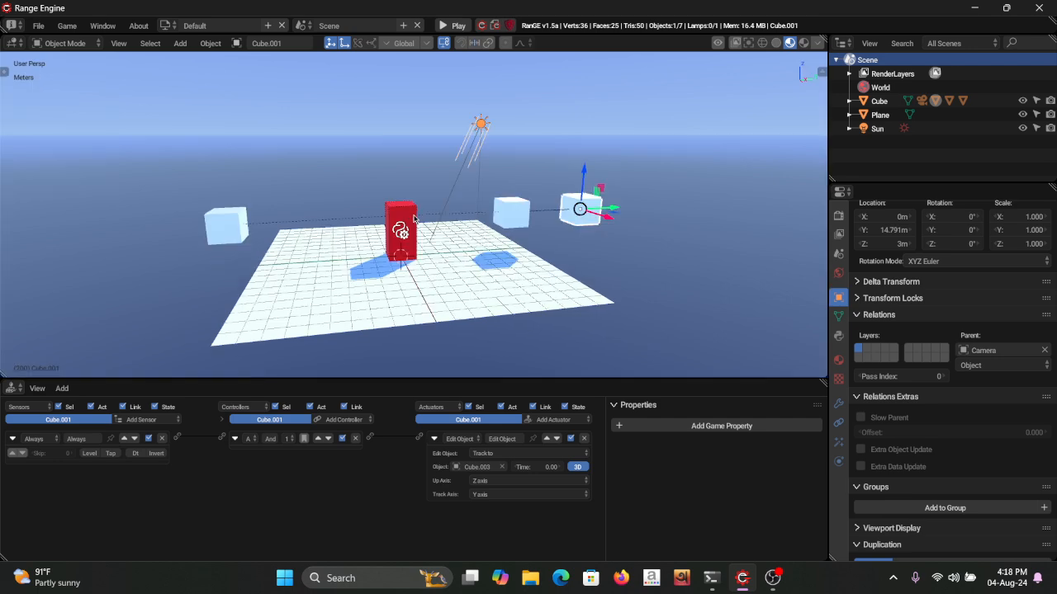
key(p)
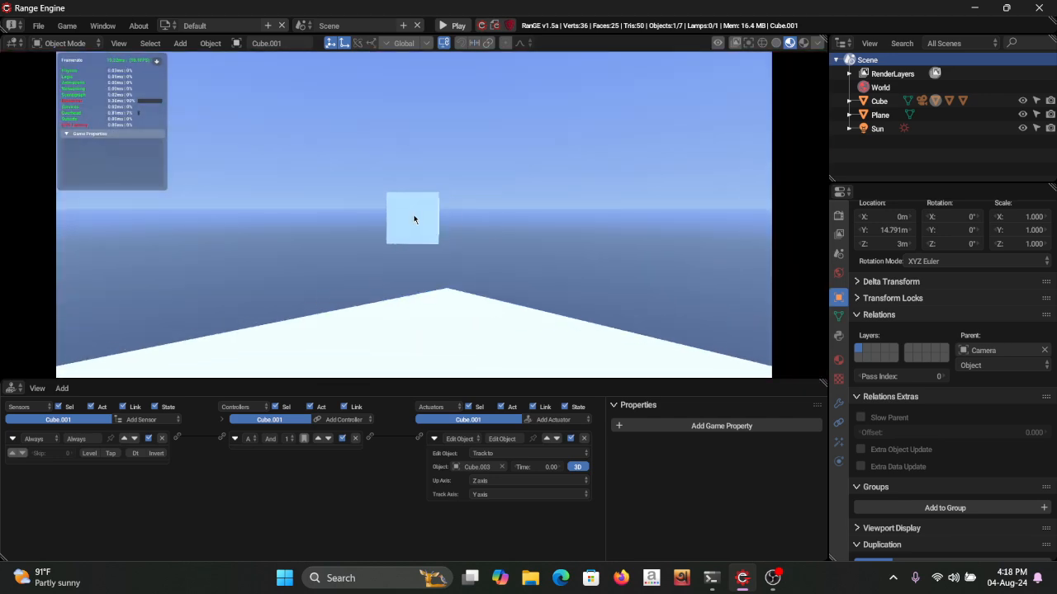
key(Escape)
key(KP_0)
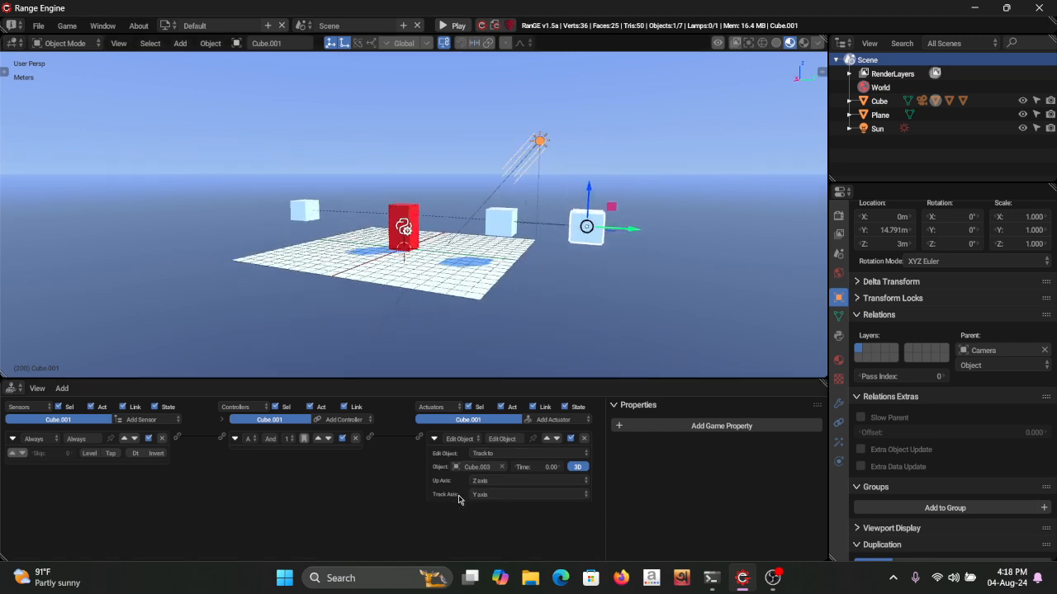
Step: Set the actuator's track axis to -Y axis and play-test it from outside and through the camera
click(495, 495)
click(496, 426)
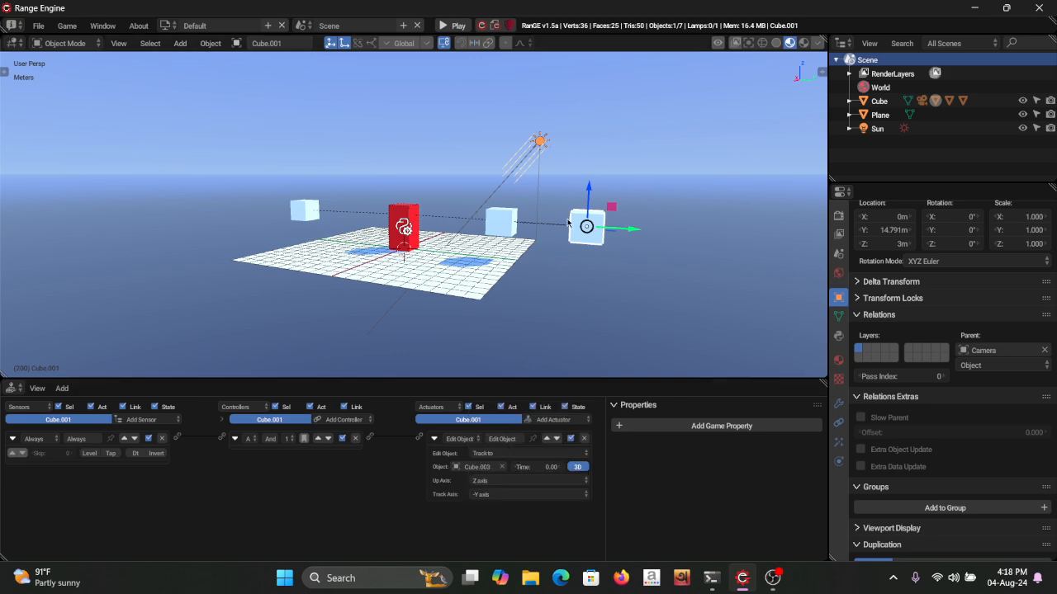
key(p)
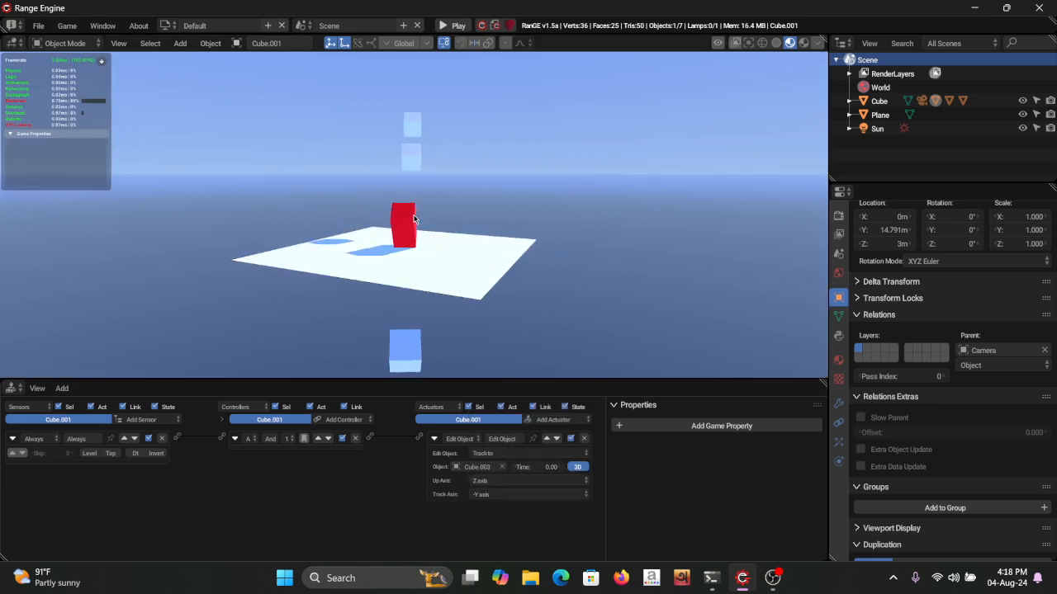
key(Escape)
key(p)
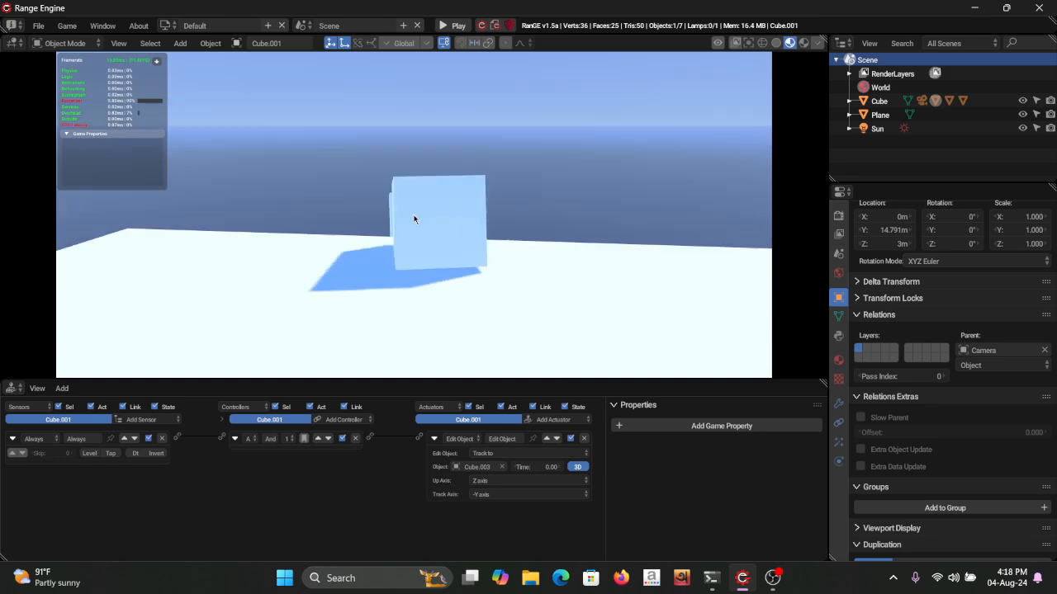
key(Escape)
middle_drag(561, 239, 440, 257)
scroll(503, 253, down, 9)
scroll(503, 252, up, 5)
scroll(550, 288, up, 3)
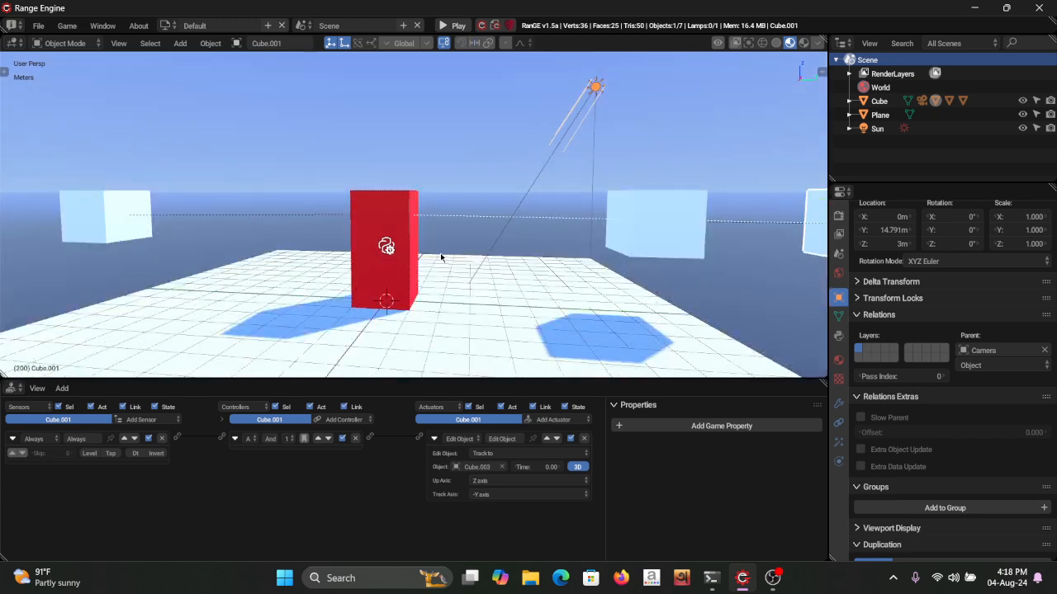
key(KP_1)
key(shift+a)
mouse_move(441, 255)
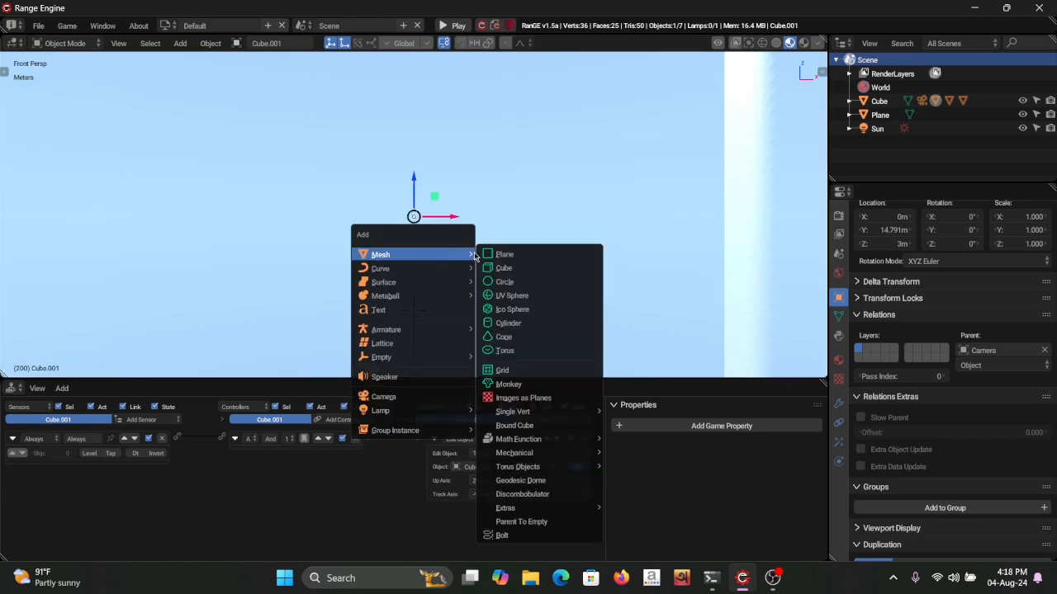
click(512, 281)
key(ctrl+z)
Step: Add a cube mesh at the scene centre and raise it about 2.7 m along Z
key(shift+a)
mouse_move(523, 279)
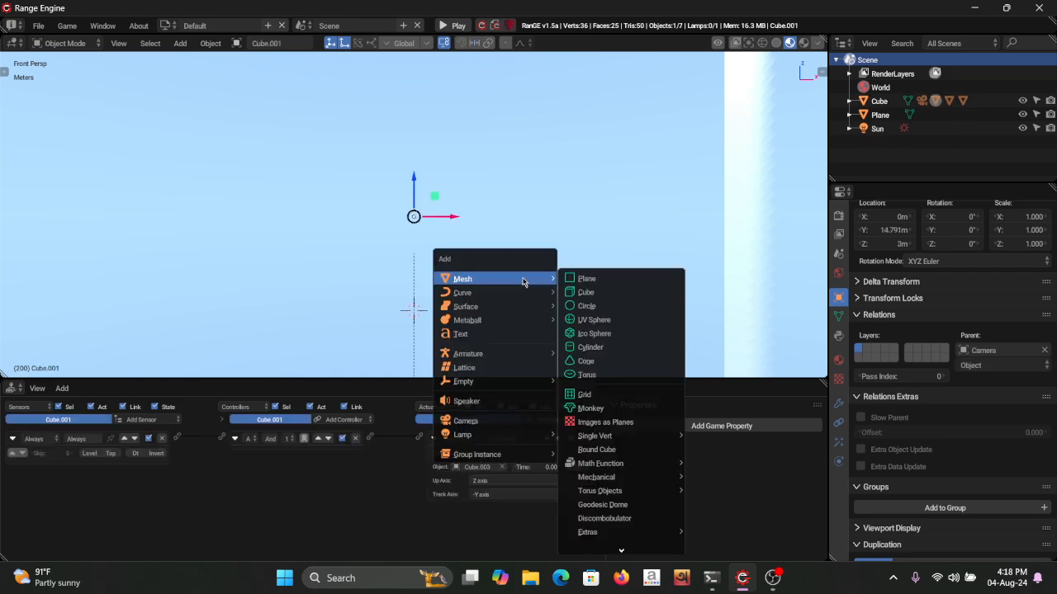
click(567, 292)
middle_drag(656, 276, 511, 240)
key(g)
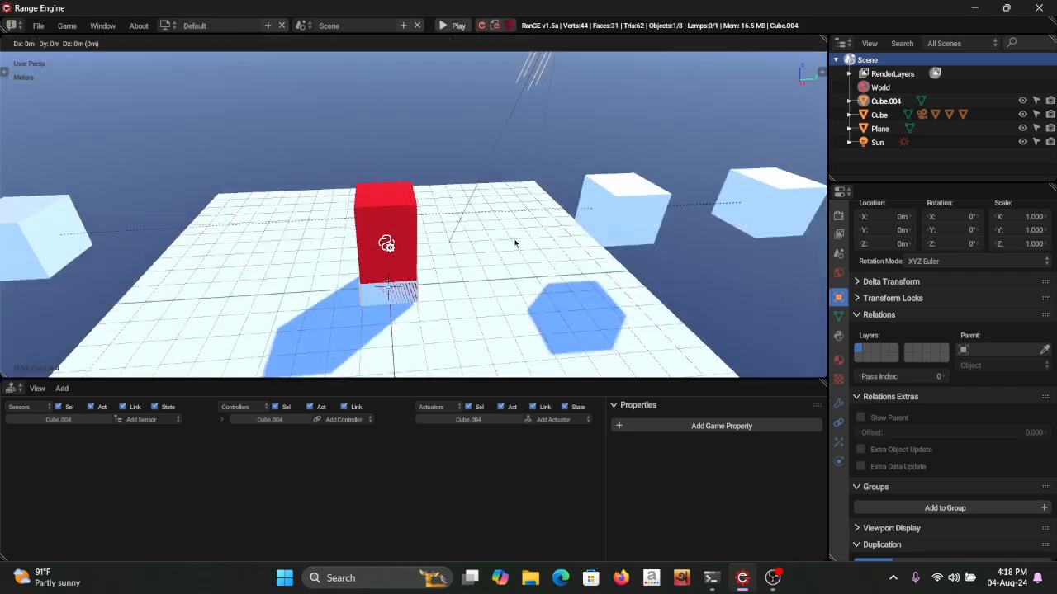
key(z)
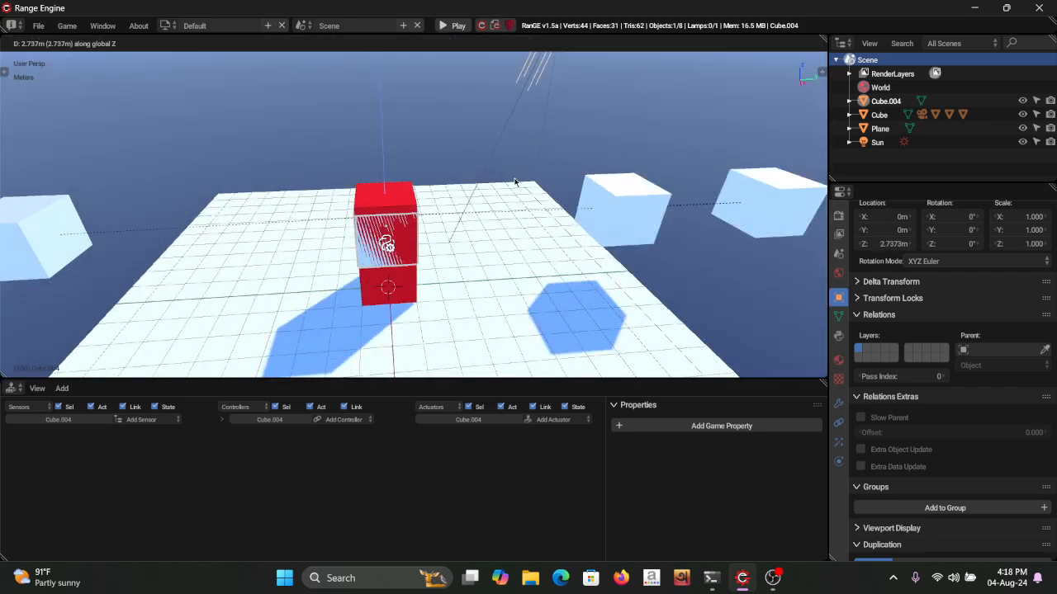
click(515, 183)
Step: In Edit Mode, scale the new cube's mesh by 2 along Y and shrink it in X and Z to form a long bar
key(Tab)
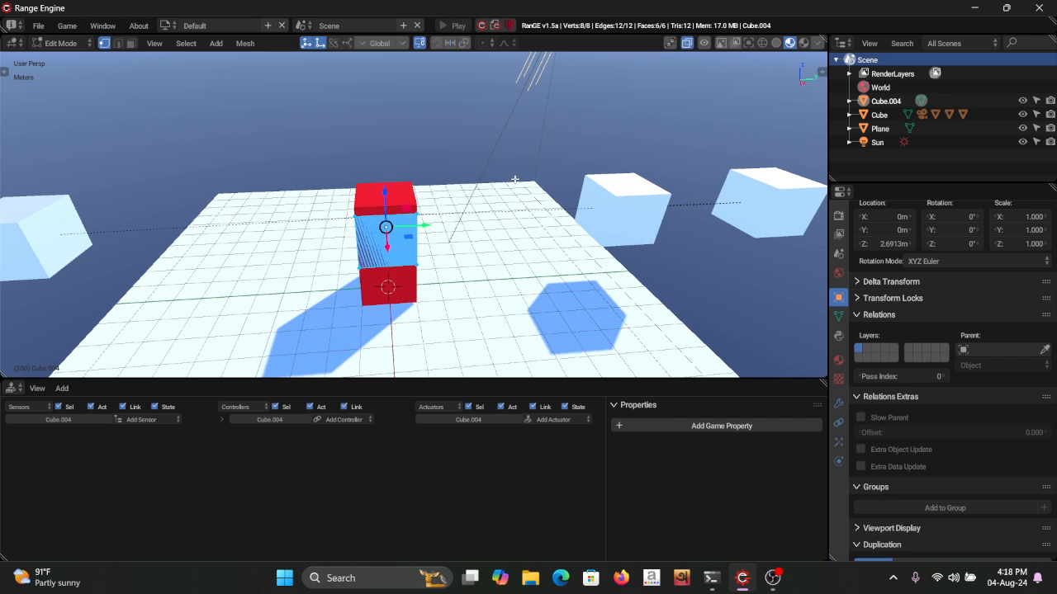
key(s)
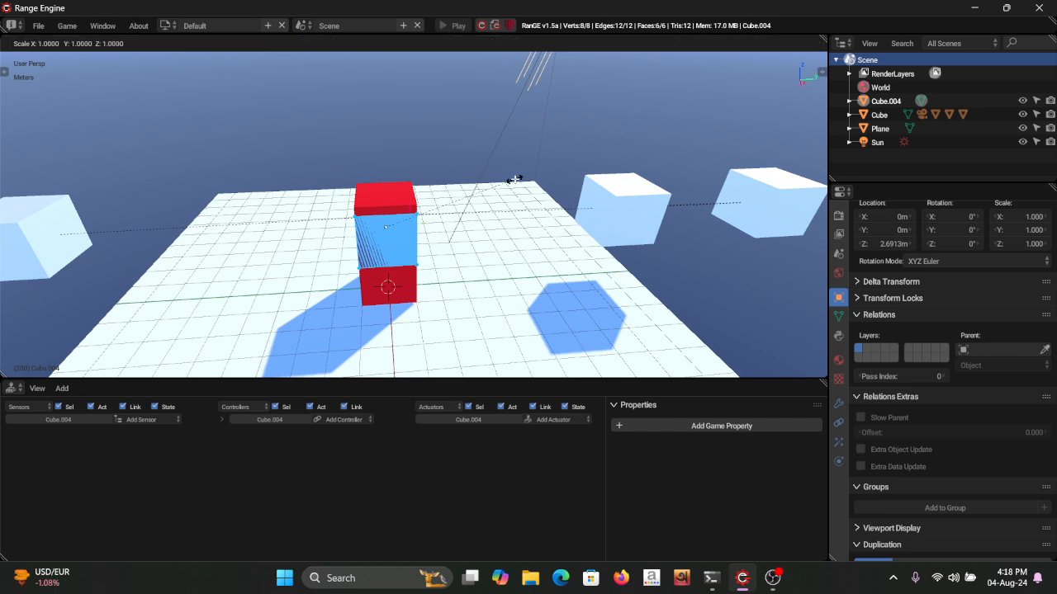
key(y)
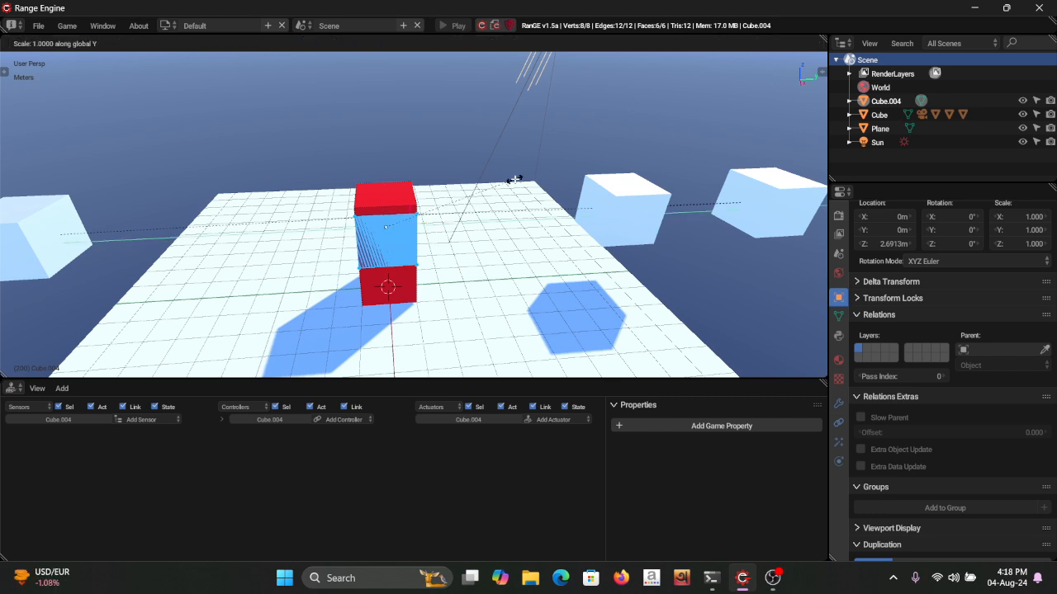
key(2)
key(Return)
key(s)
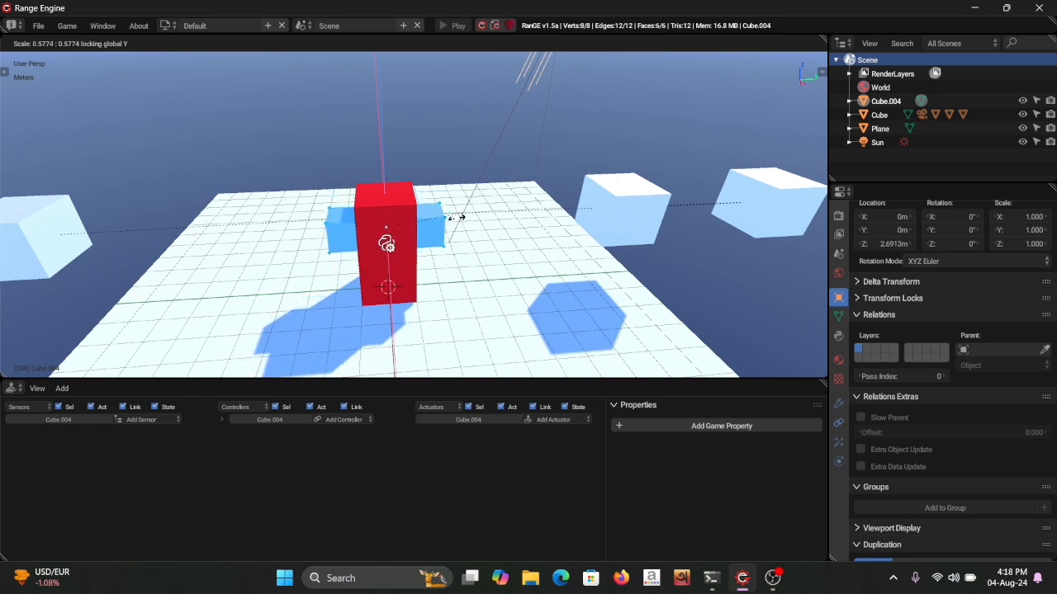
click(411, 240)
Step: Return to Object Mode, look through the player's camera and enable Backface Culling for the viewport
middle_drag(411, 241, 469, 269)
scroll(464, 261, up, 4)
key(KP_0)
key(Tab)
scroll(457, 279, down, 5)
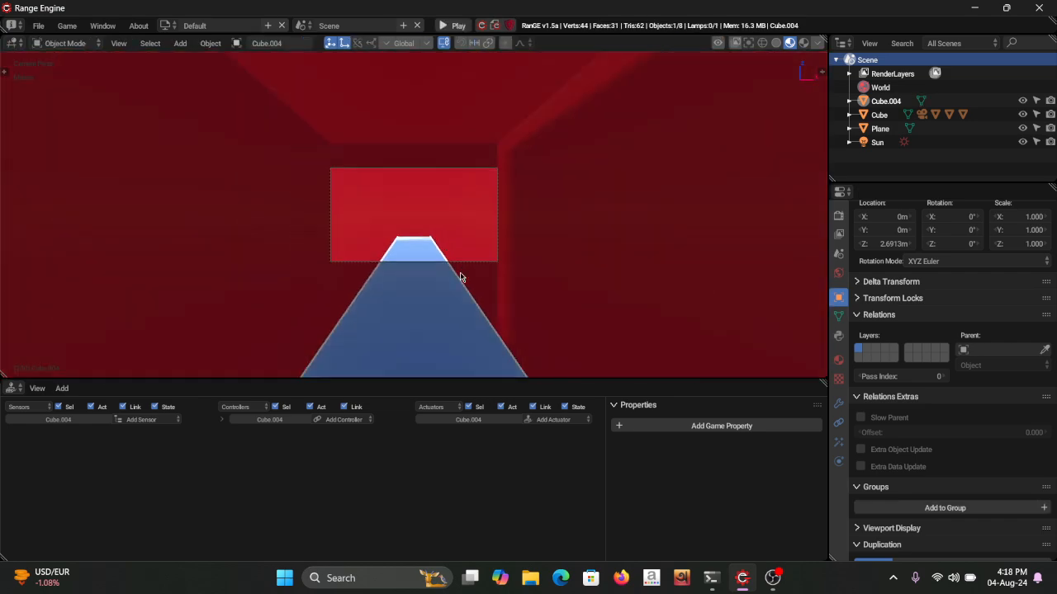
scroll(463, 274, up, 3)
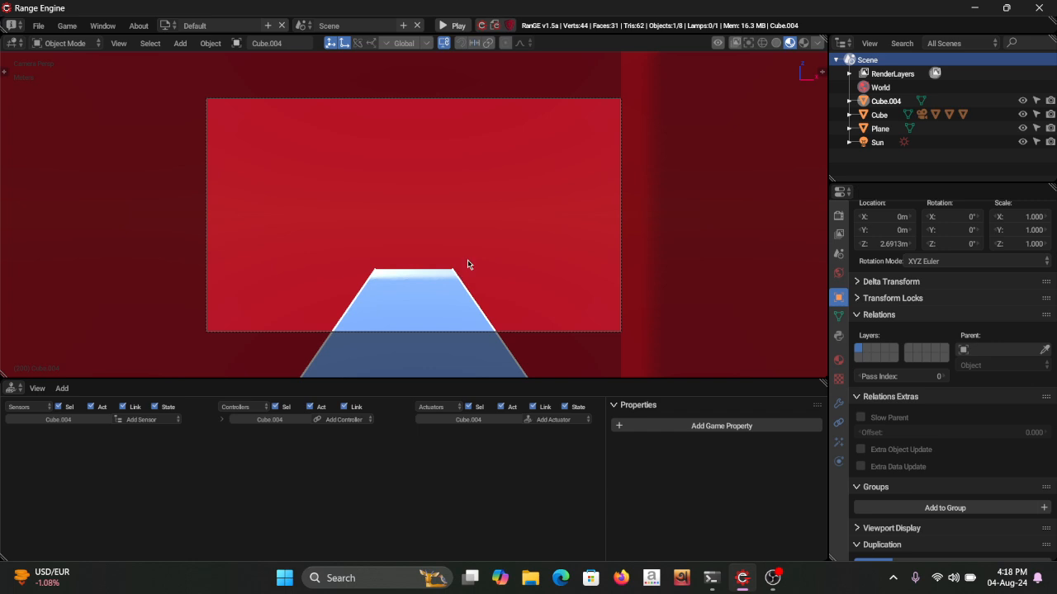
click(815, 45)
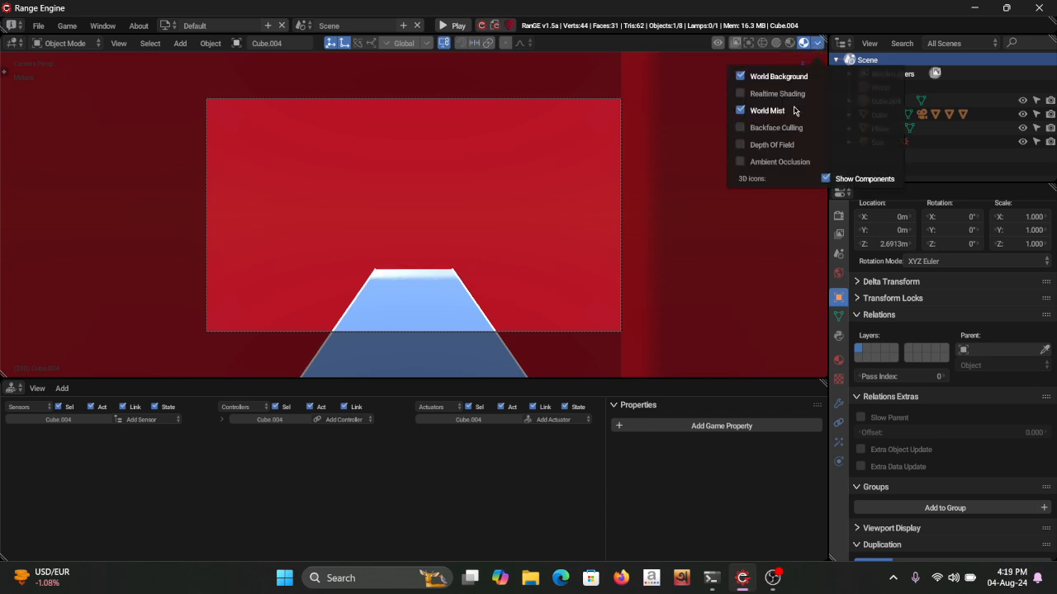
click(747, 129)
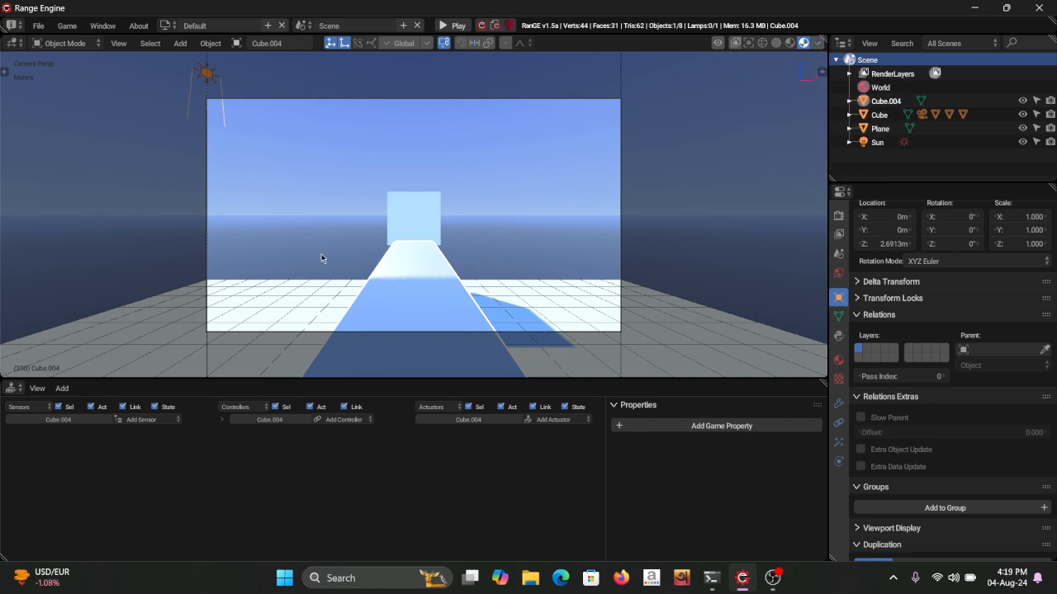
Step: Offset the bar to about X 29 cm and Z 2.75 m in the camera view, and parent it to the Camera
key(g)
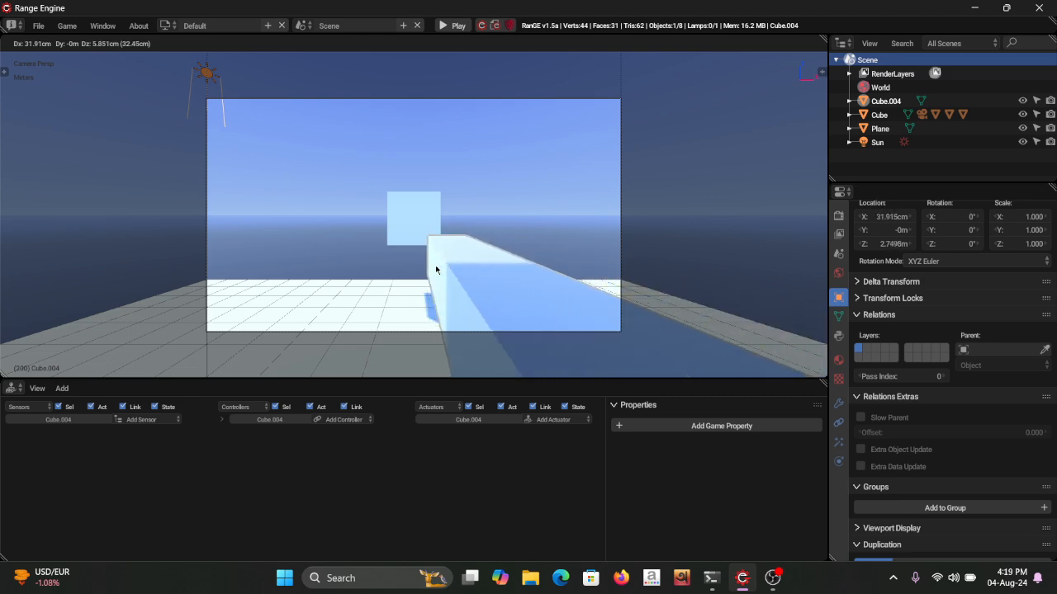
click(434, 269)
middle_drag(486, 270, 425, 264)
middle_drag(394, 149, 252, 311)
shift+right_click(343, 315)
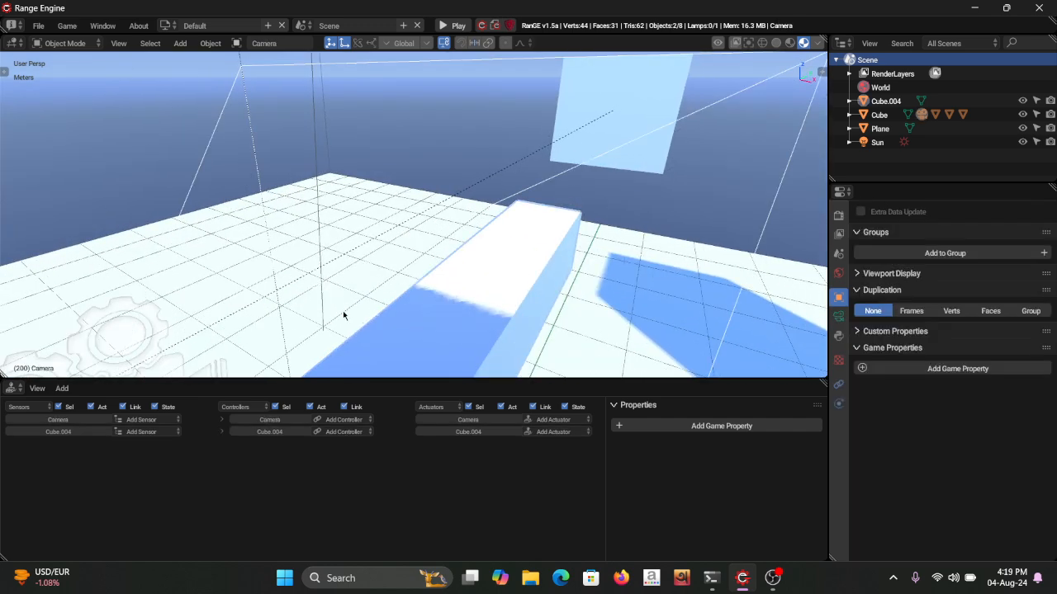
key(ctrl+p)
click(528, 297)
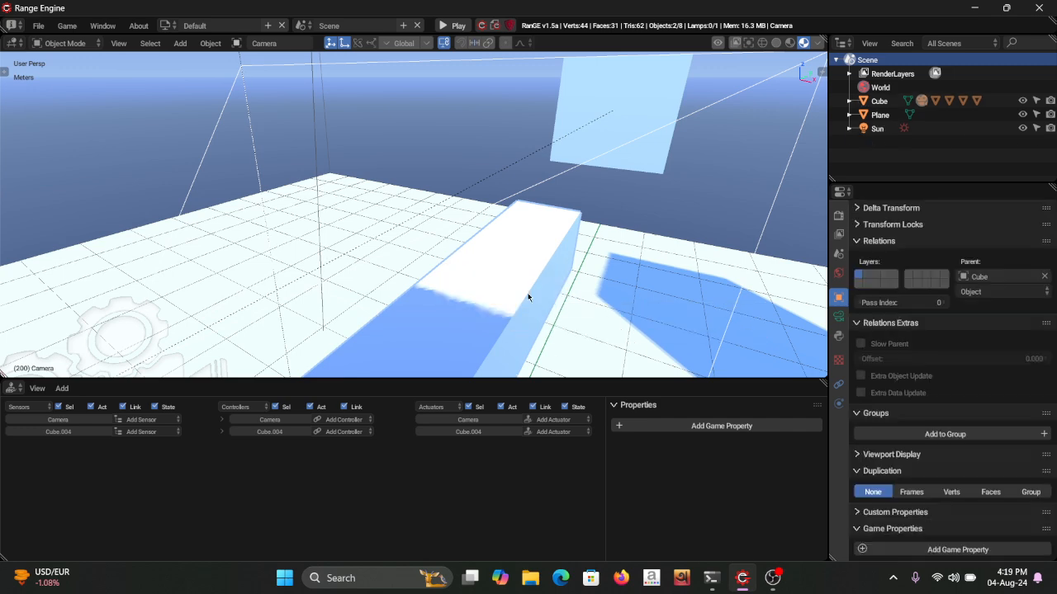
Step: Play-test the camera-parented bar through the player's camera
key(KP_0)
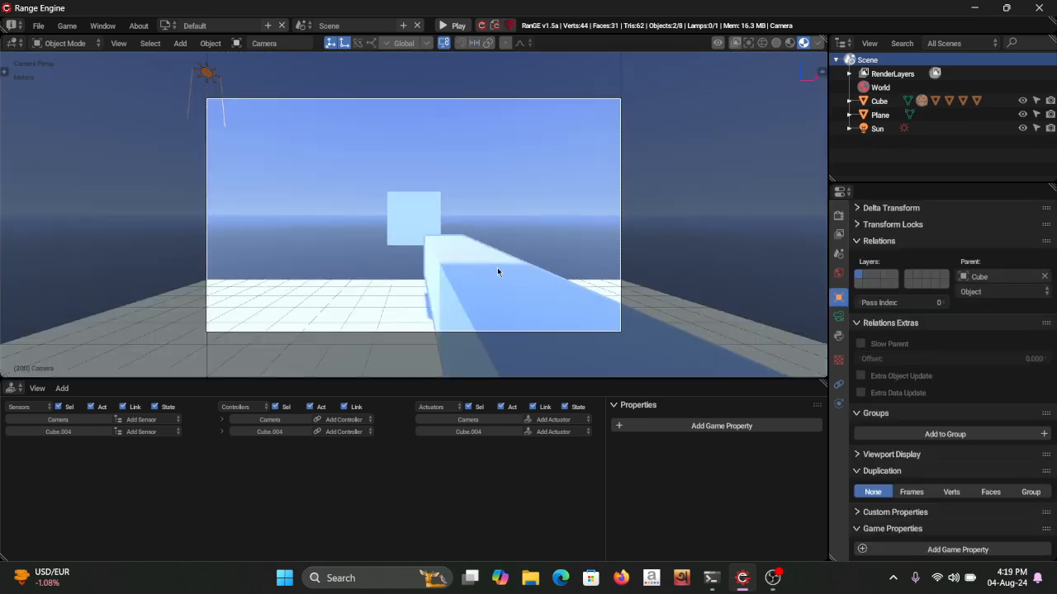
key(p)
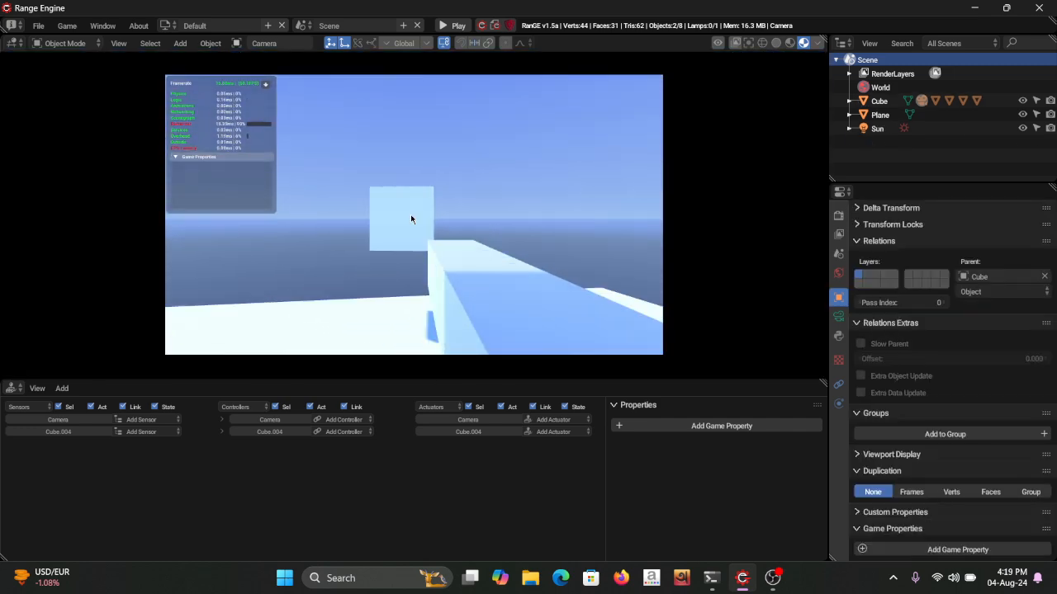
key(Escape)
key(KP_0)
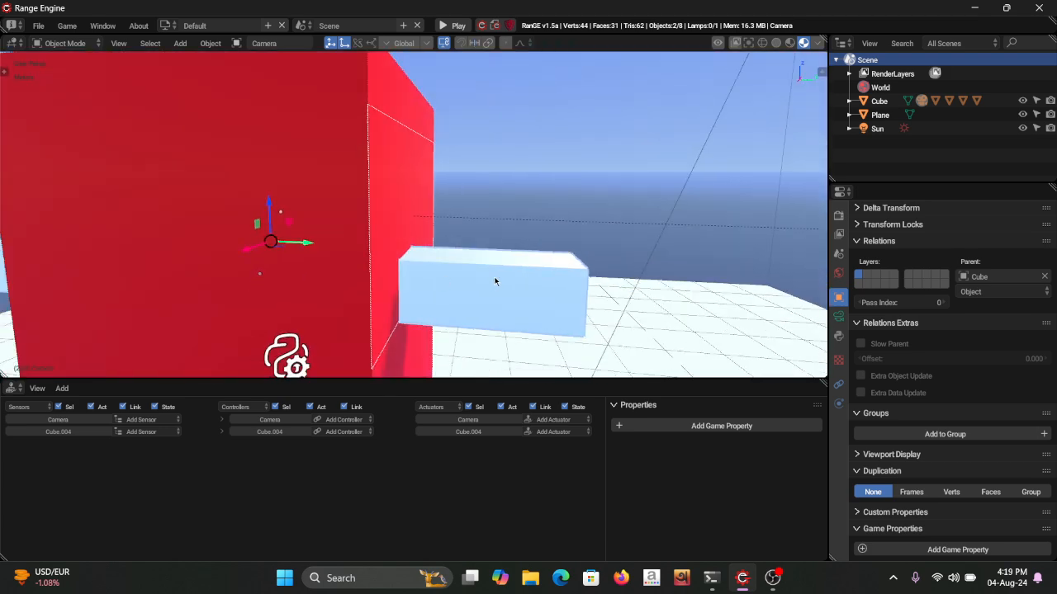
Step: Give the bar (Cube.004) an Always sensor and an Edit Object actuator, linked through an And controller
click(495, 281)
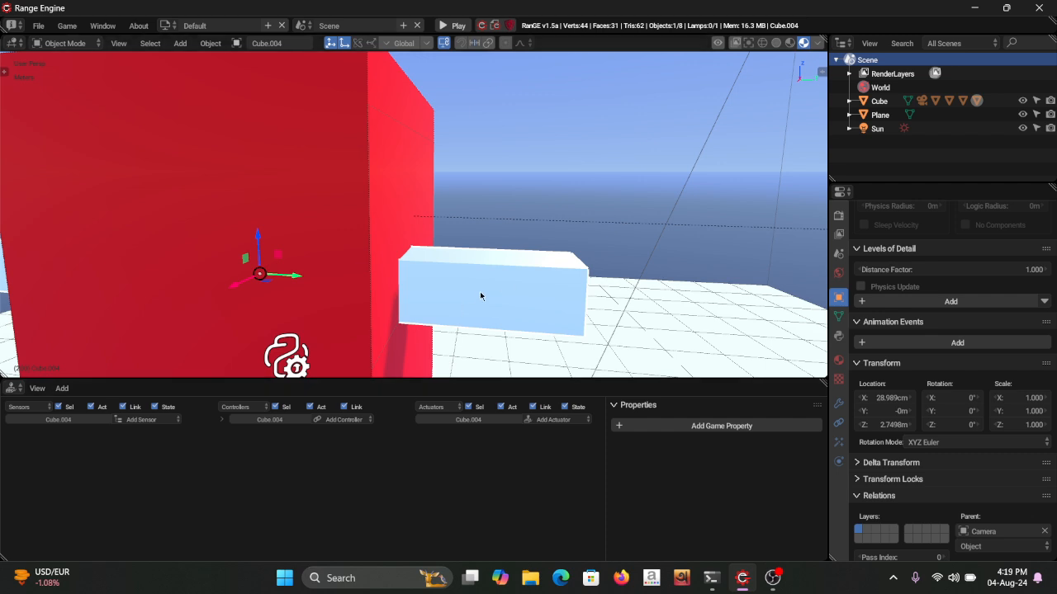
click(141, 420)
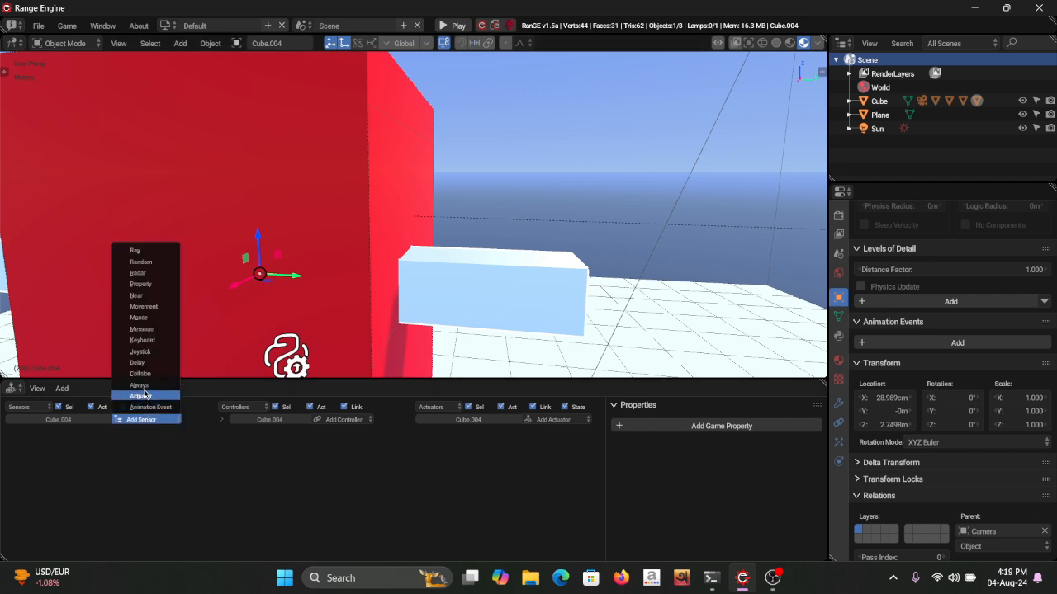
click(145, 388)
click(555, 421)
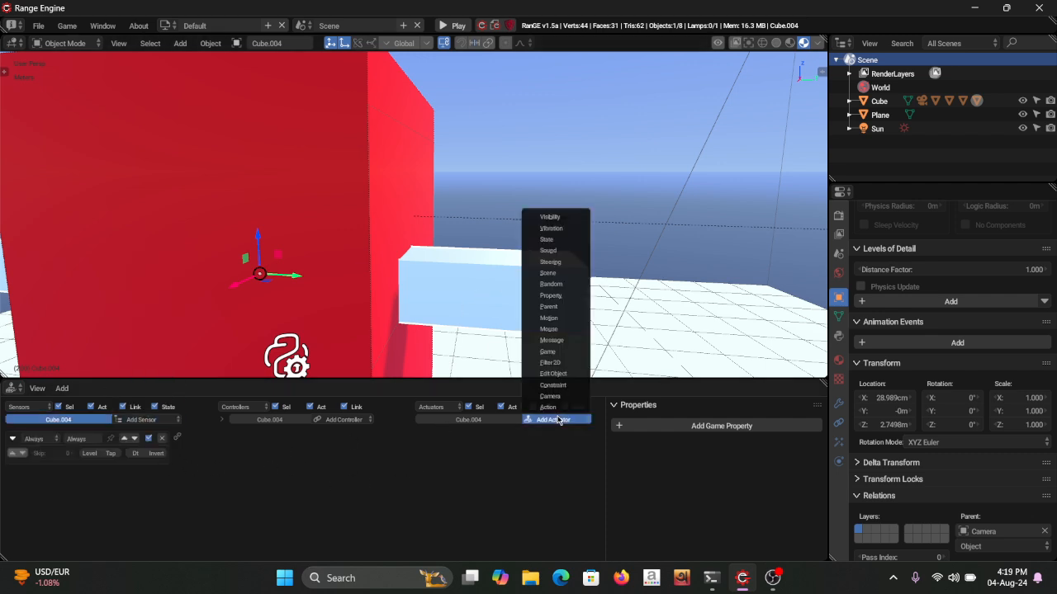
click(552, 373)
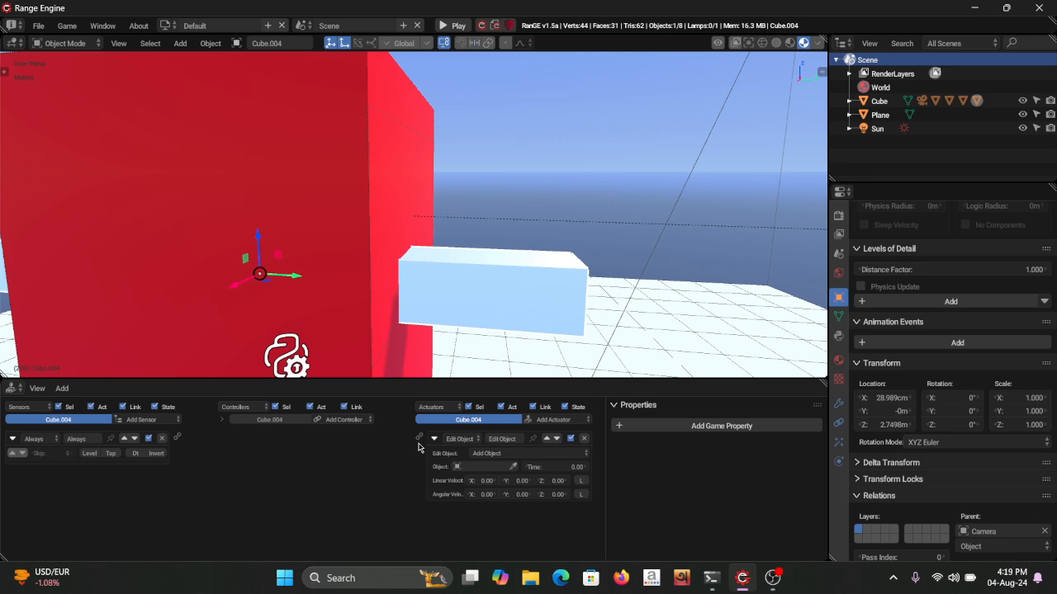
drag(221, 449, 177, 438)
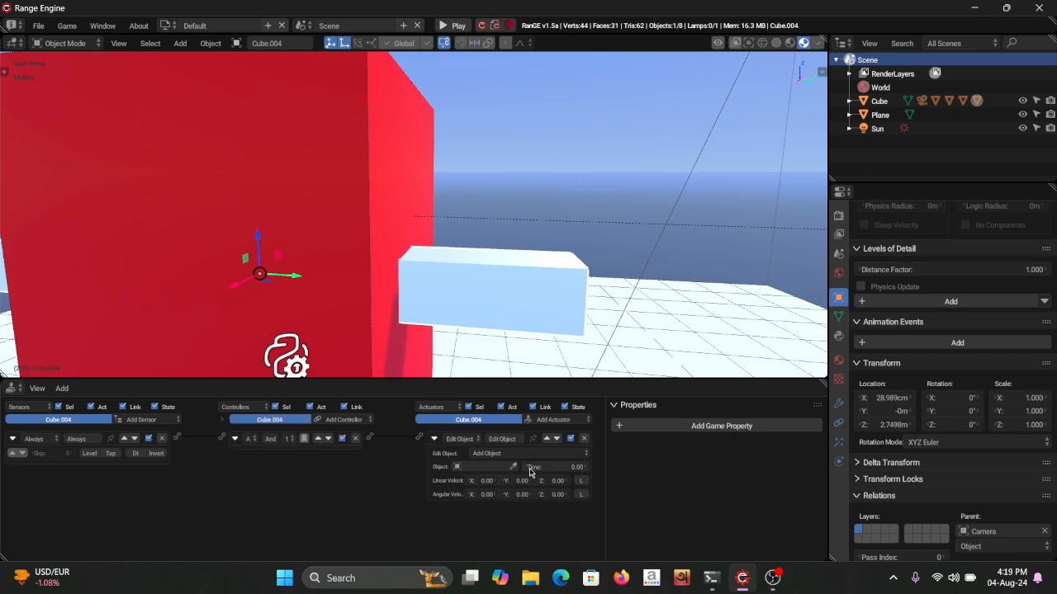
Step: Set Cube.004's Edit Object actuator to Track to Cube.002 with 3D enabled
scroll(479, 289, down, 8)
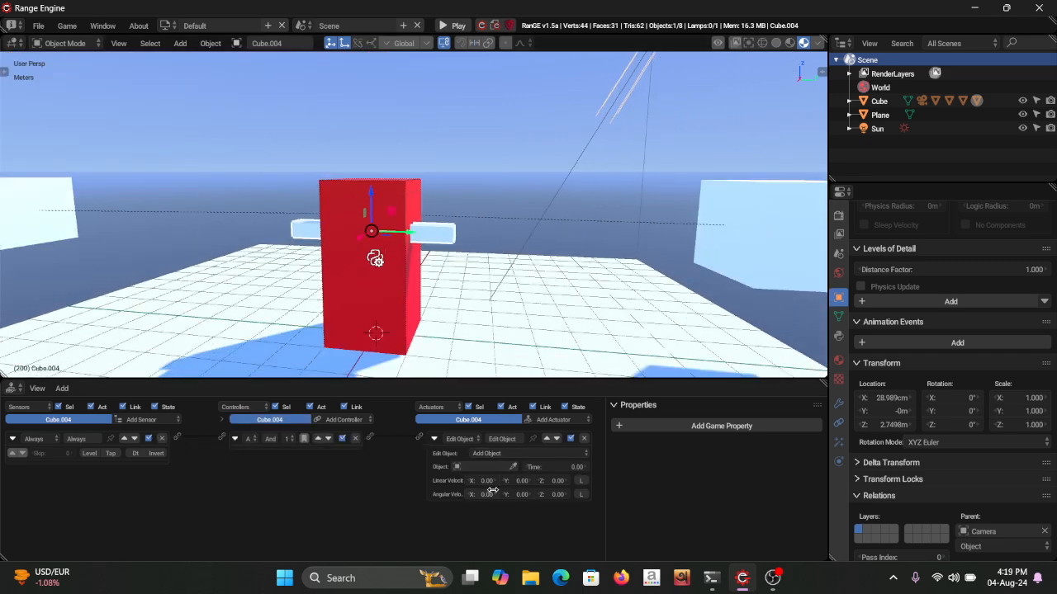
click(519, 455)
click(504, 408)
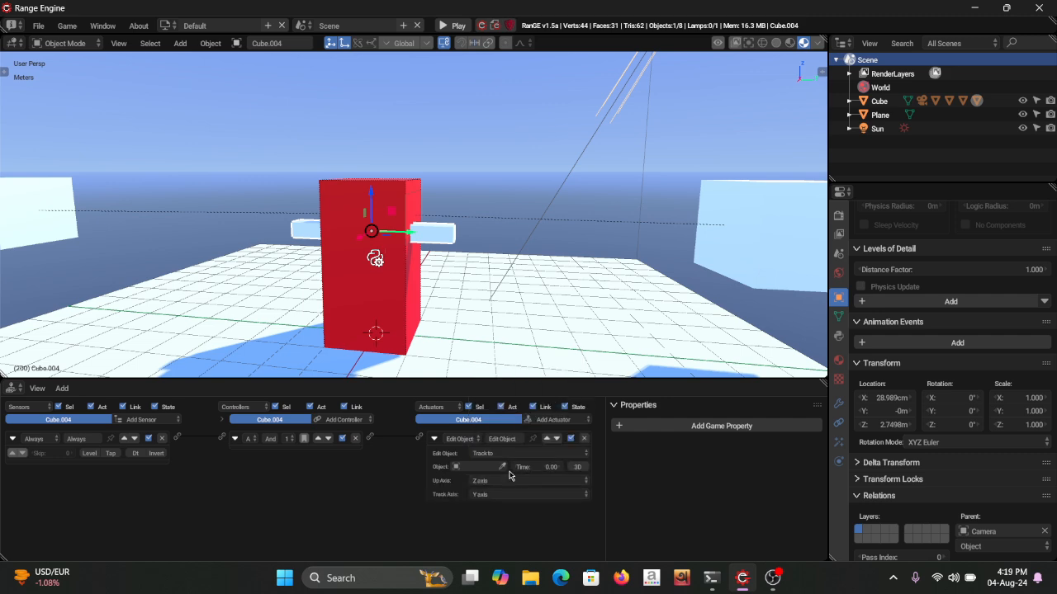
click(502, 467)
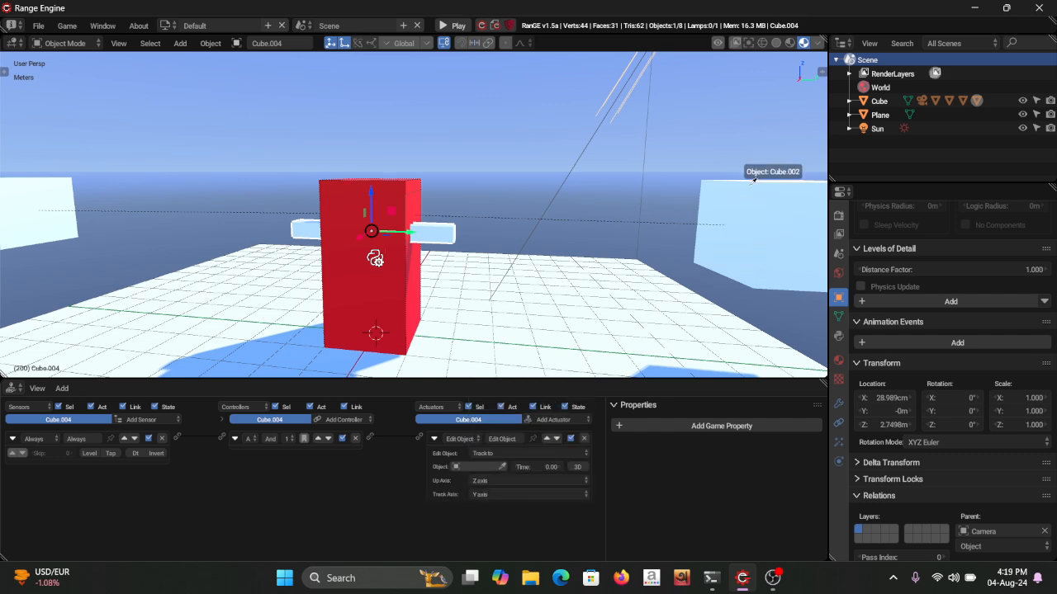
click(757, 208)
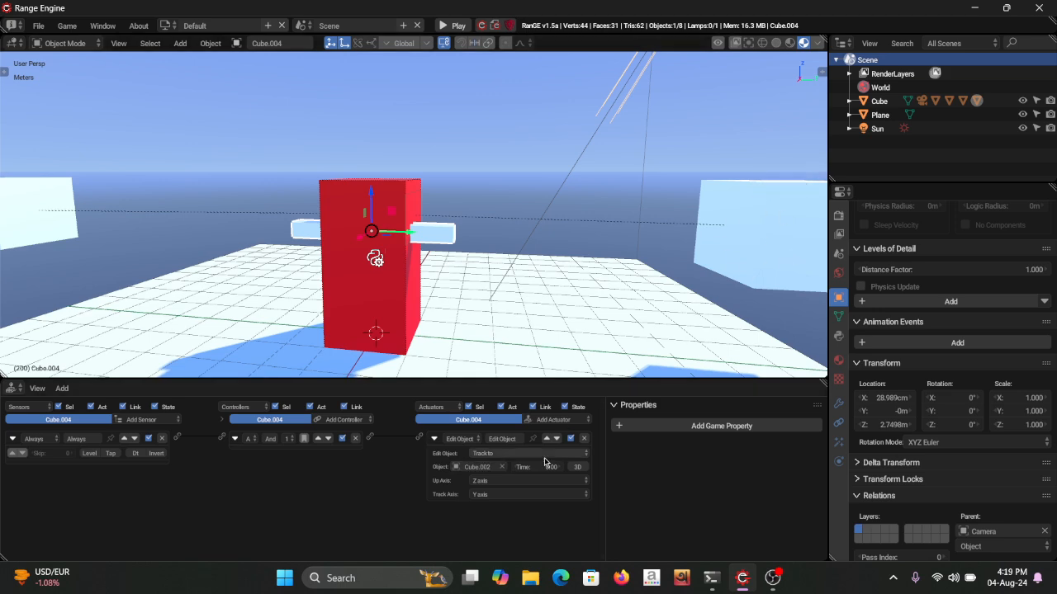
click(584, 467)
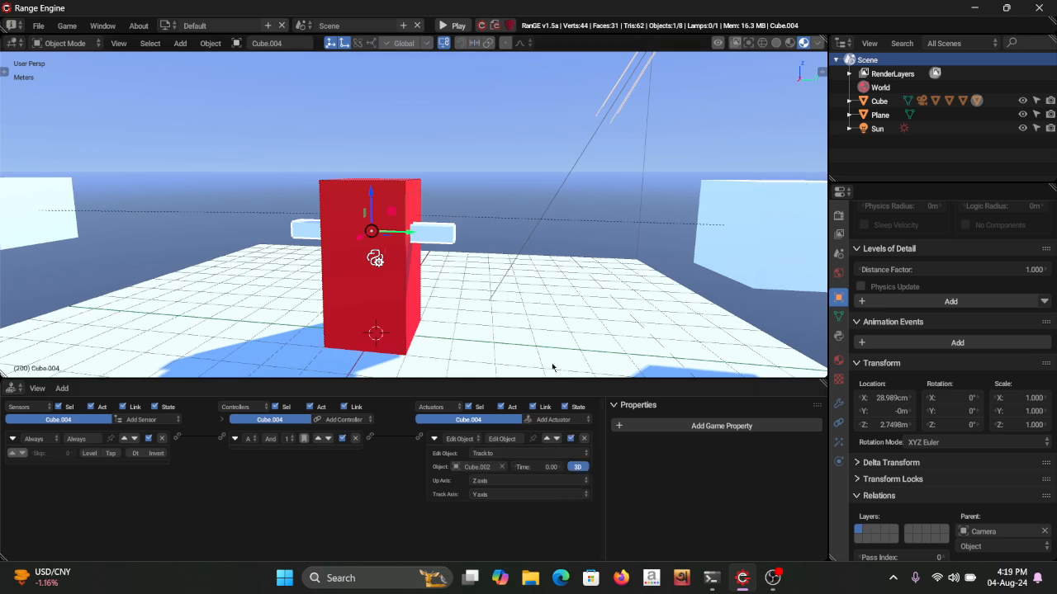
Step: Play-test Cube.004's tracking through the player's camera
key(KP_0)
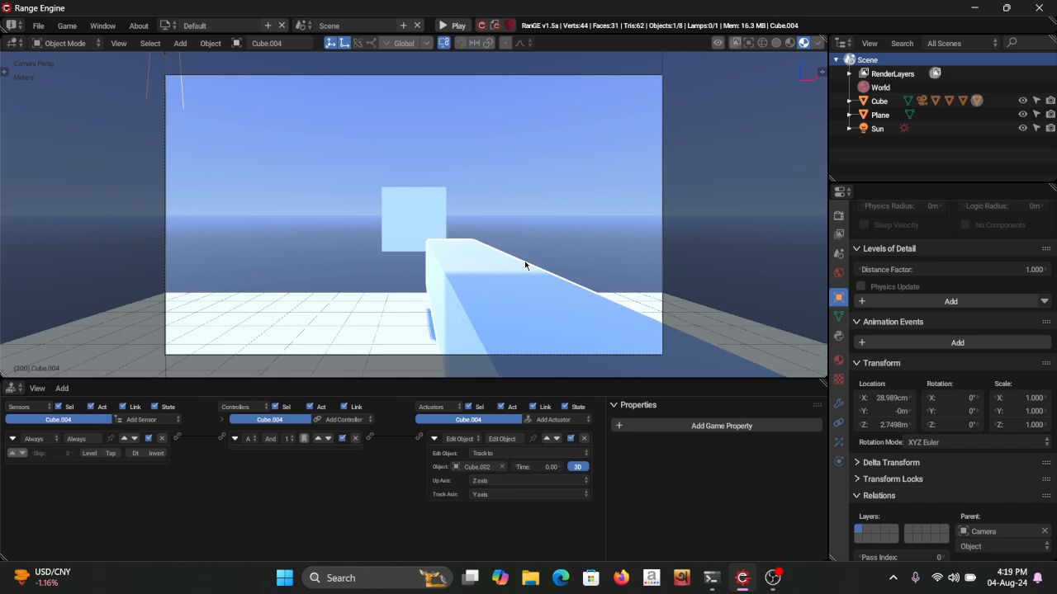
key(p)
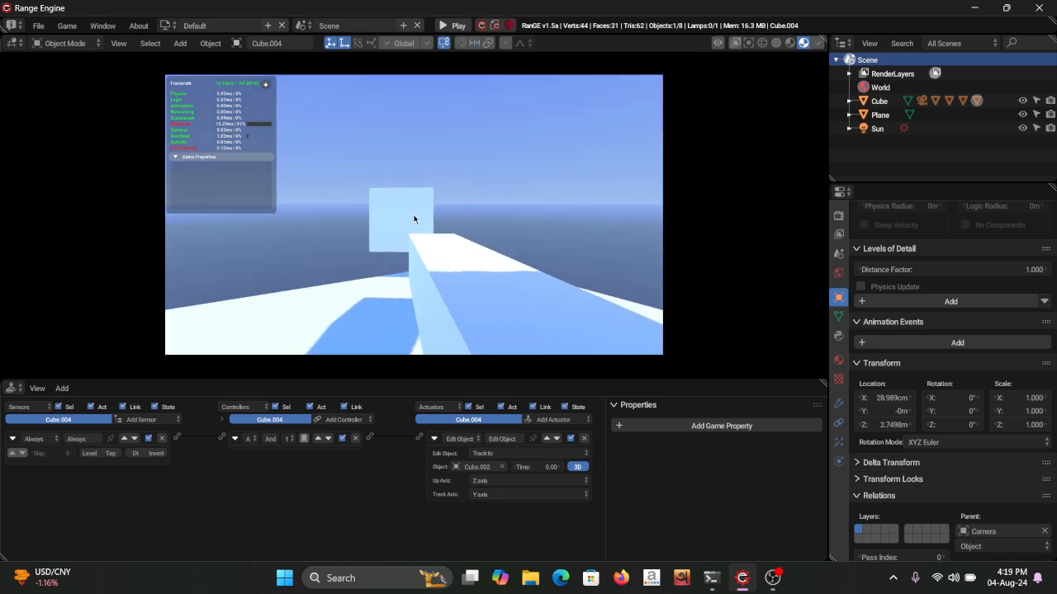
key(Escape)
Step: In Edit Mode with wireframe display, shift Cube.004's mesh backward about 1.8 m along Y so its origin sits near the front end
middle_drag(401, 246, 480, 266)
scroll(590, 253, down, 3)
middle_drag(351, 274, 393, 267)
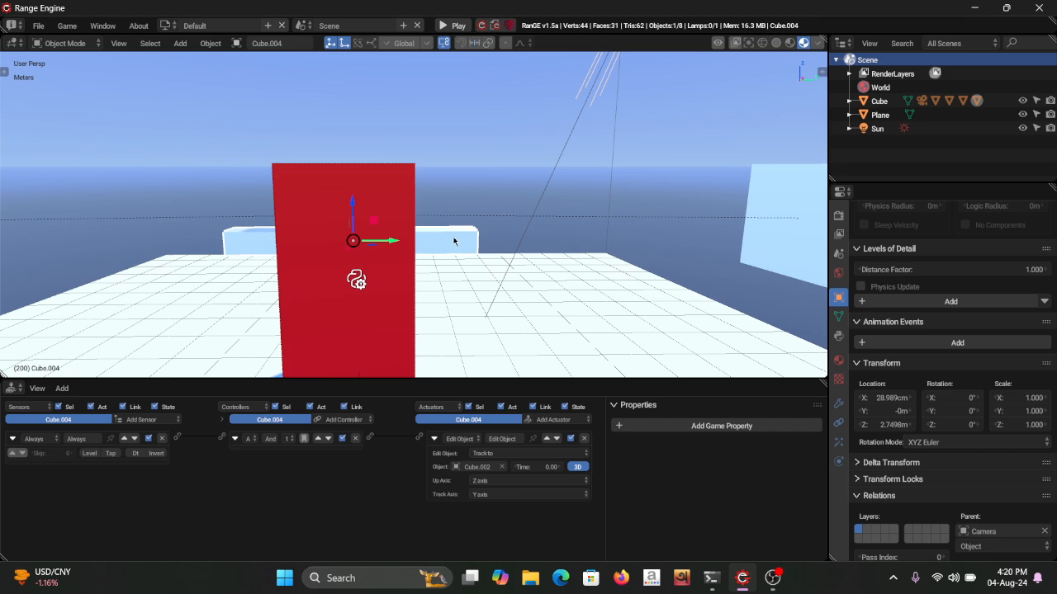
key(Tab)
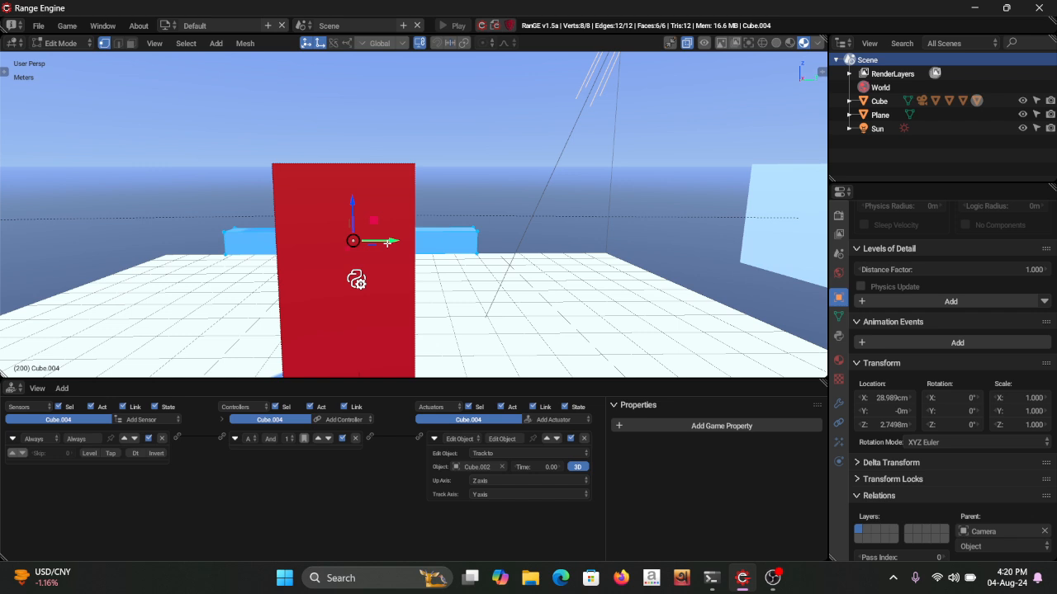
key(g)
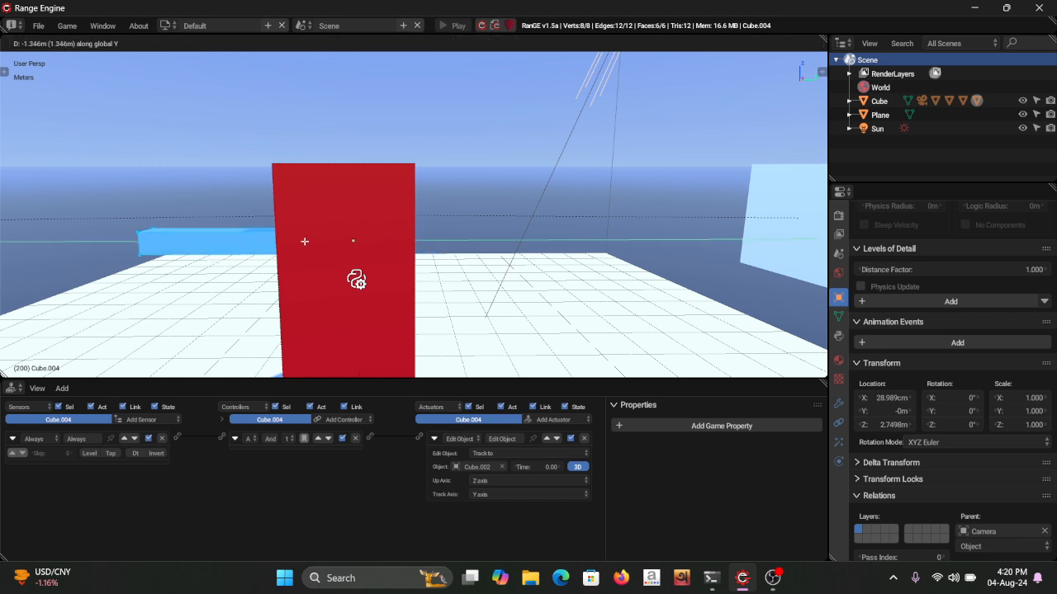
click(272, 239)
key(z)
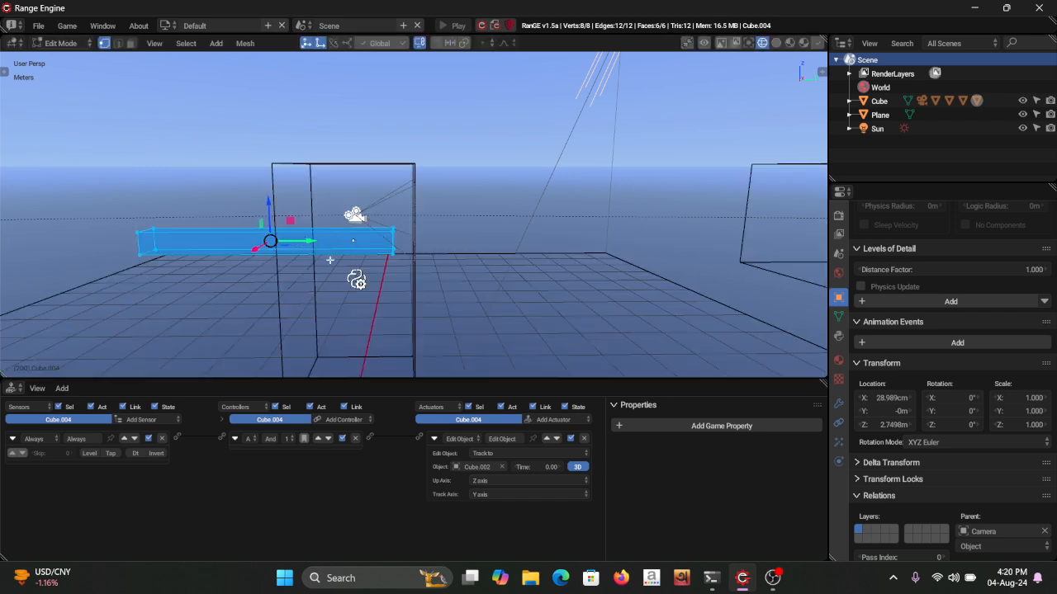
key(g)
key(y)
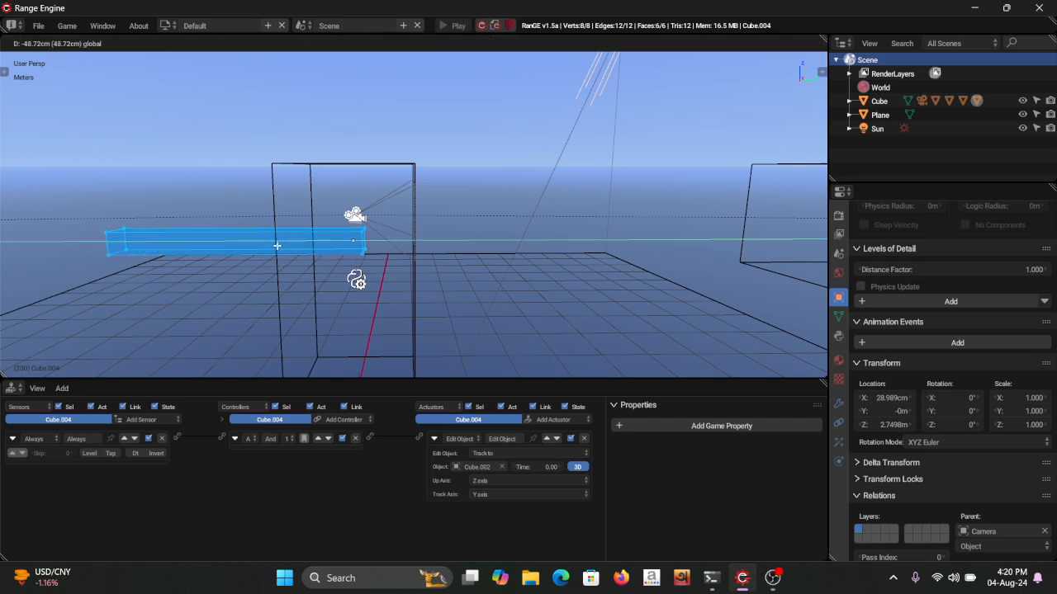
click(277, 245)
middle_drag(277, 245, 397, 257)
key(Tab)
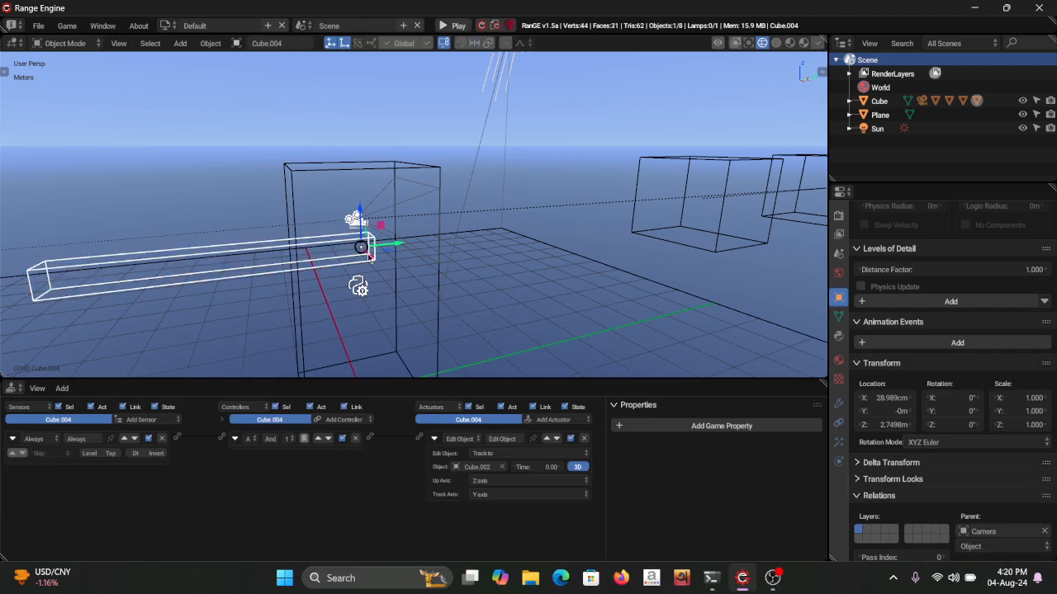
Step: Move Cube.004 forward along Y to about 2.59 m and play-test it through the camera with rendered shading
drag(399, 246, 534, 251)
middle_drag(533, 251, 484, 264)
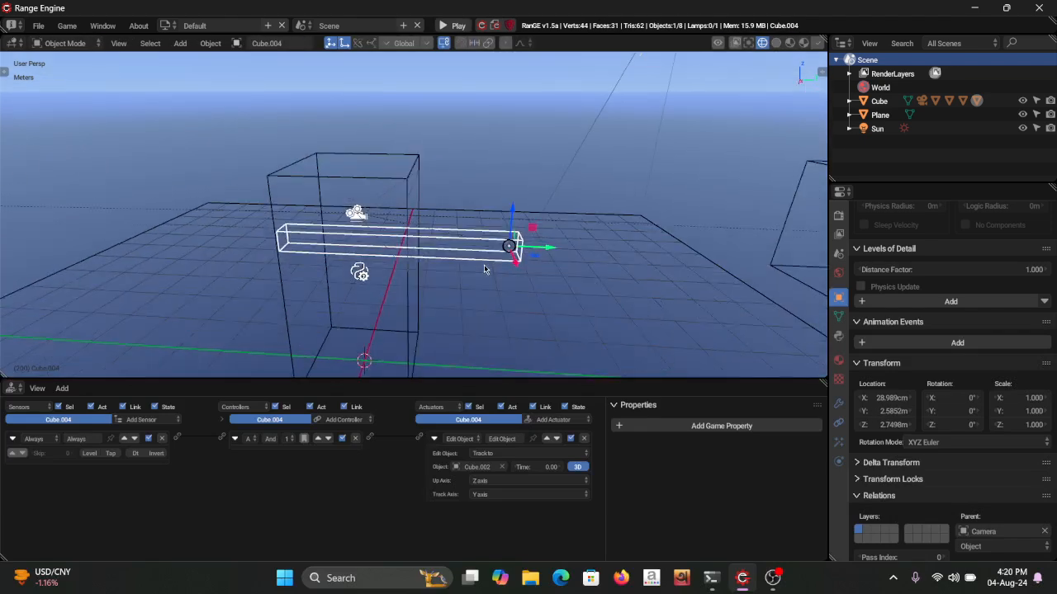
key(KP_0)
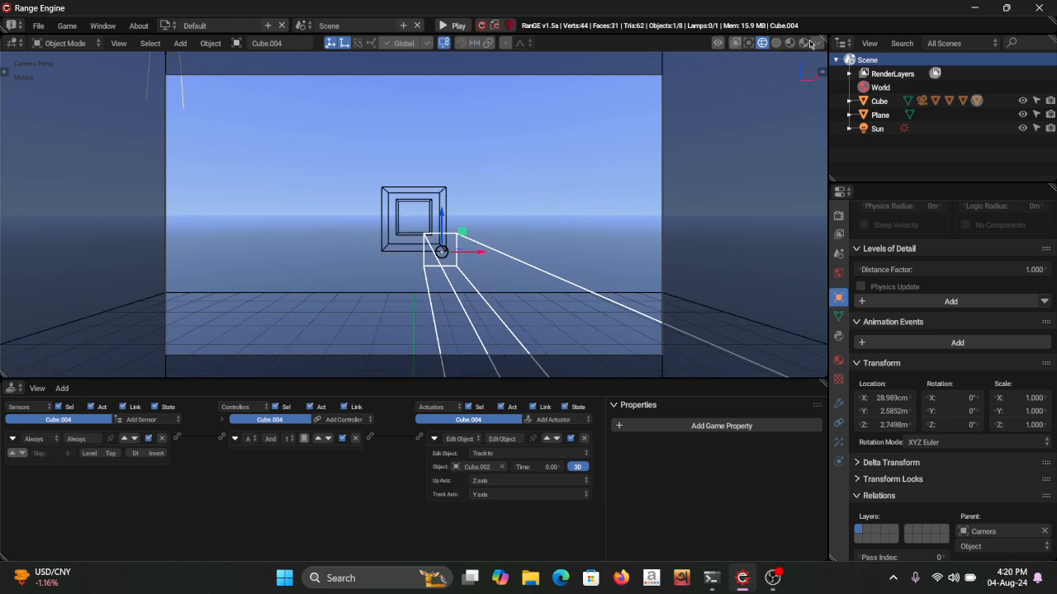
click(804, 43)
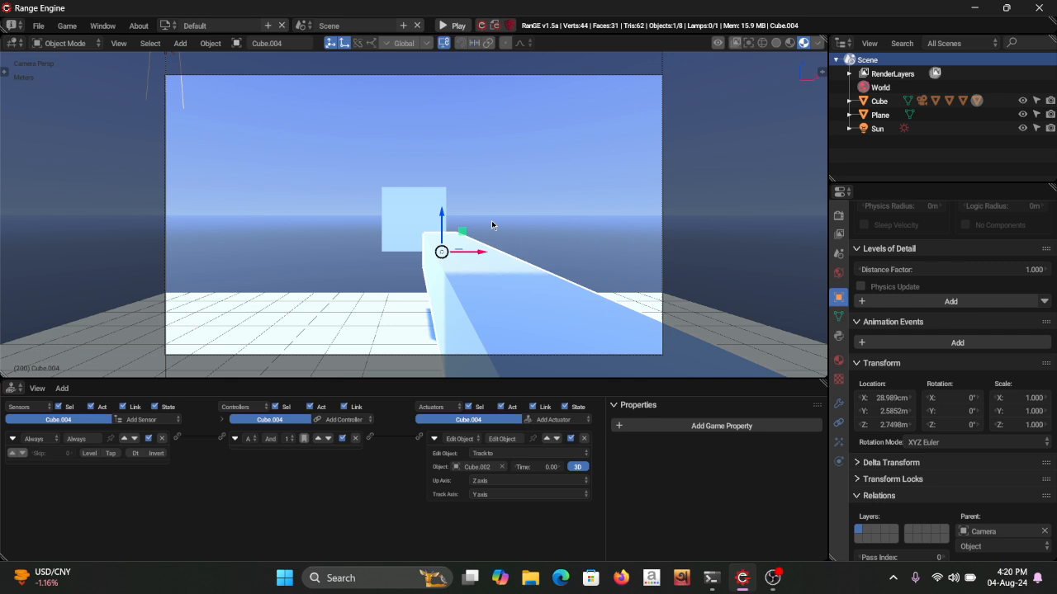
key(p)
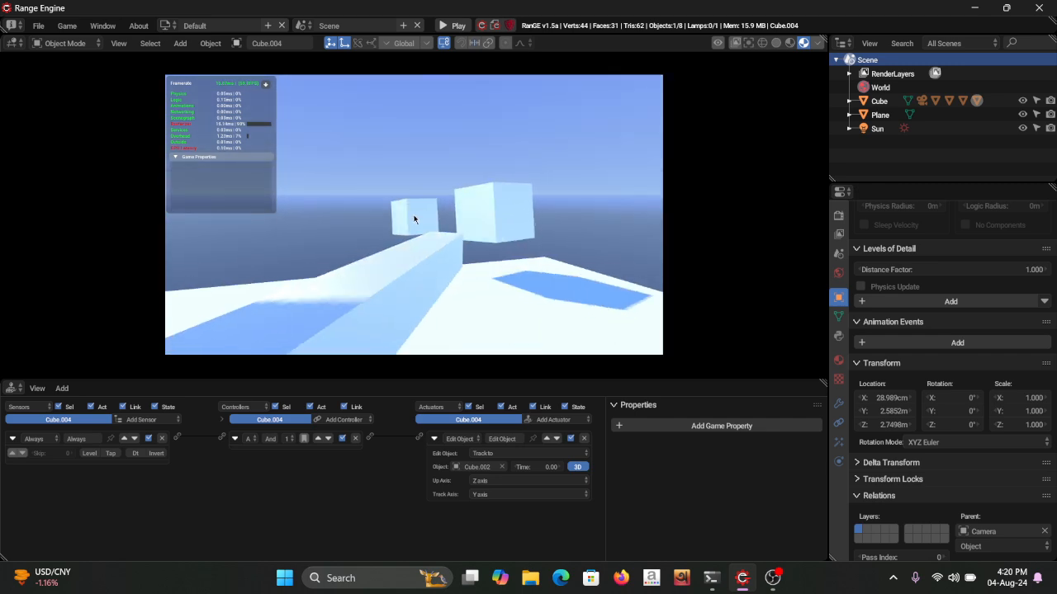
key(Escape)
Step: Set the Slow Parent offset of Cube.003, the cube behind the player, to 20 and play-test the sway
middle_drag(429, 228, 406, 245)
scroll(405, 245, down, 6)
middle_drag(479, 251, 417, 238)
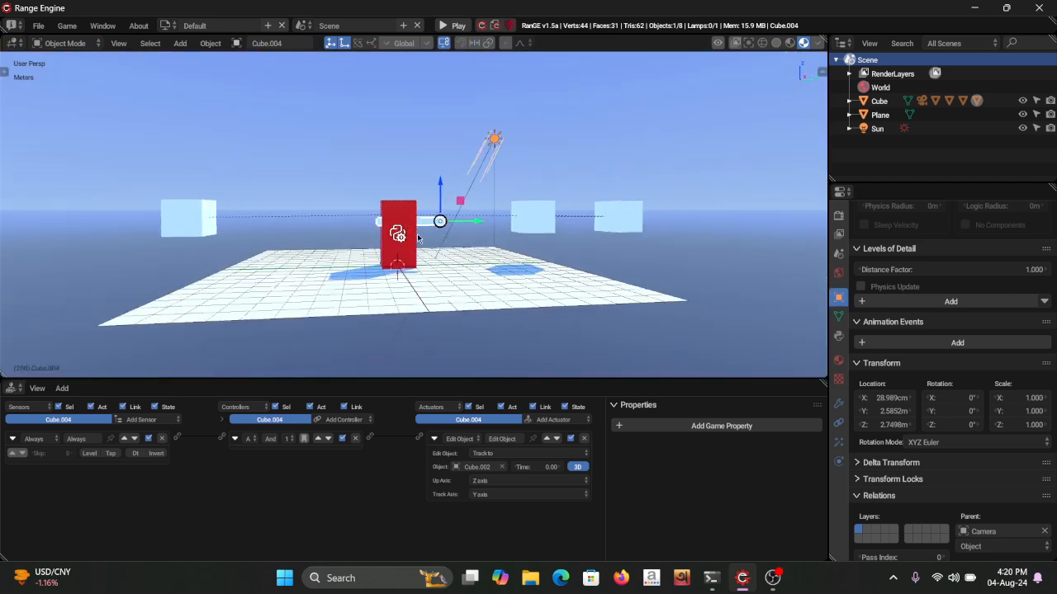
middle_drag(326, 249, 323, 271)
click(272, 234)
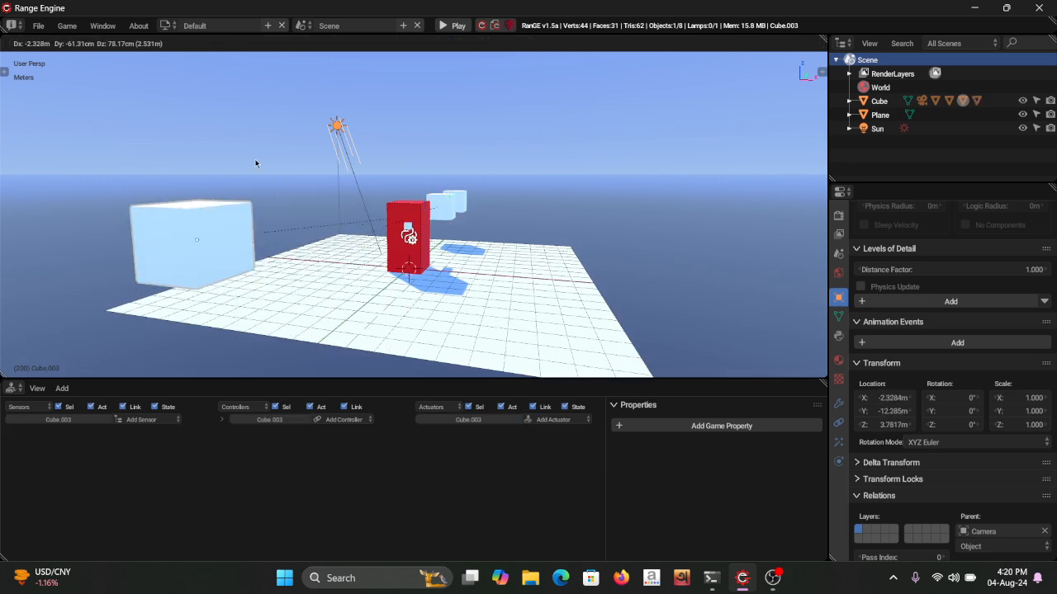
scroll(958, 435, down, 5)
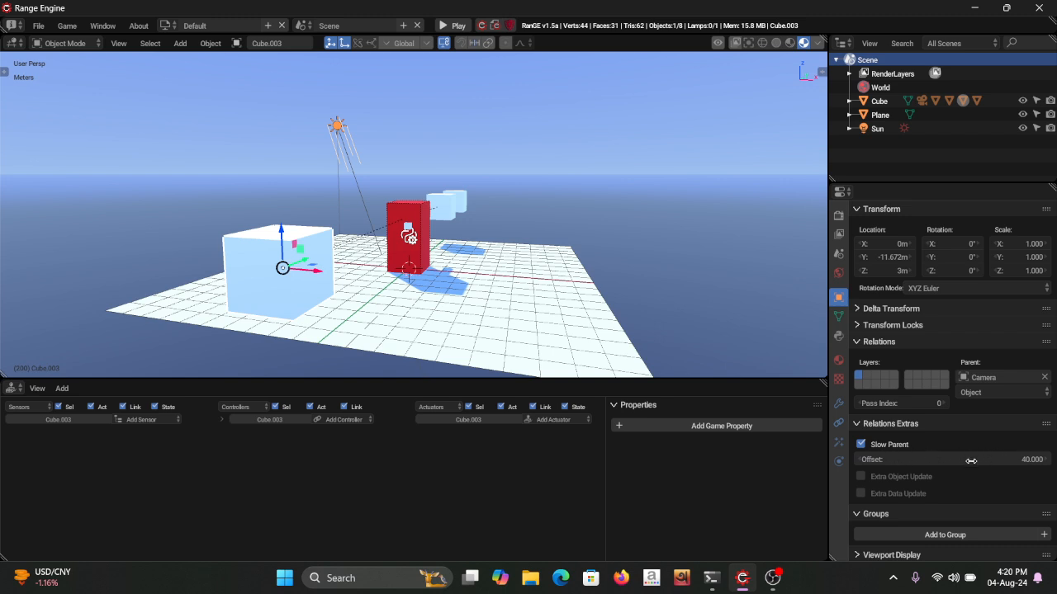
drag(970, 461, 971, 461)
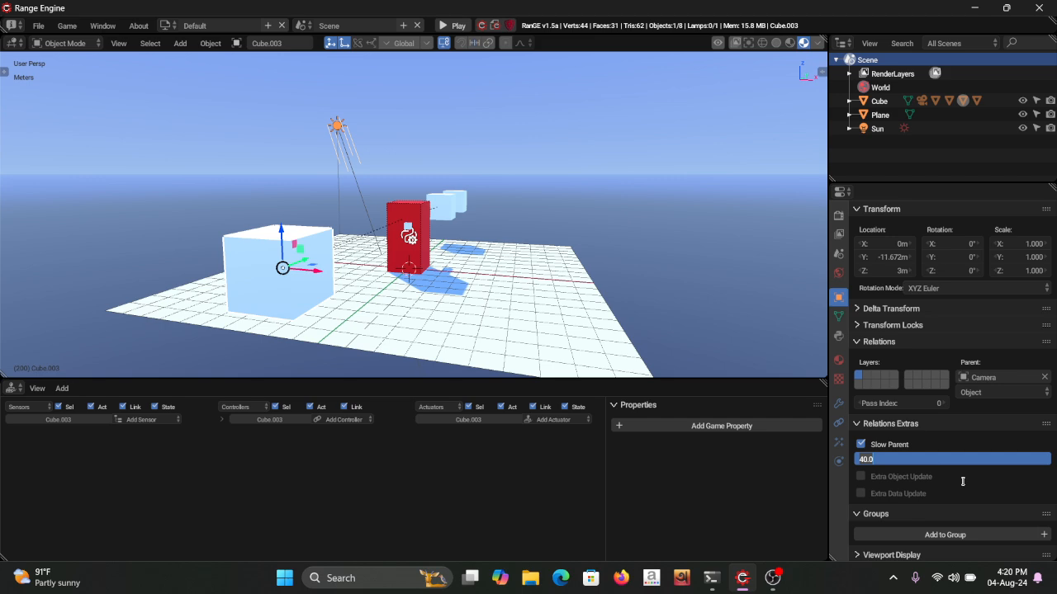
text(20)
key(Return)
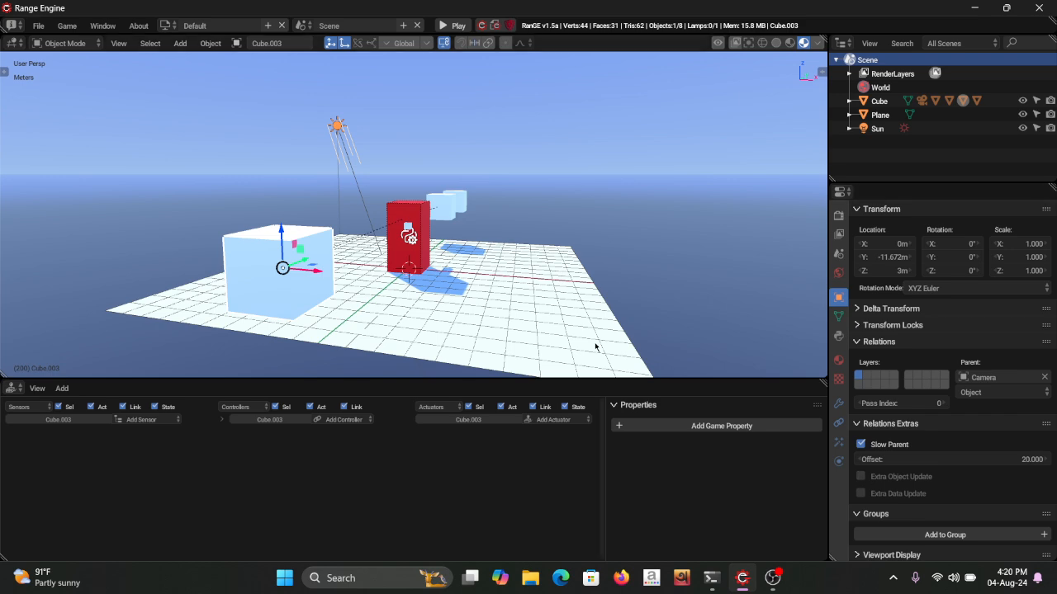
key(p)
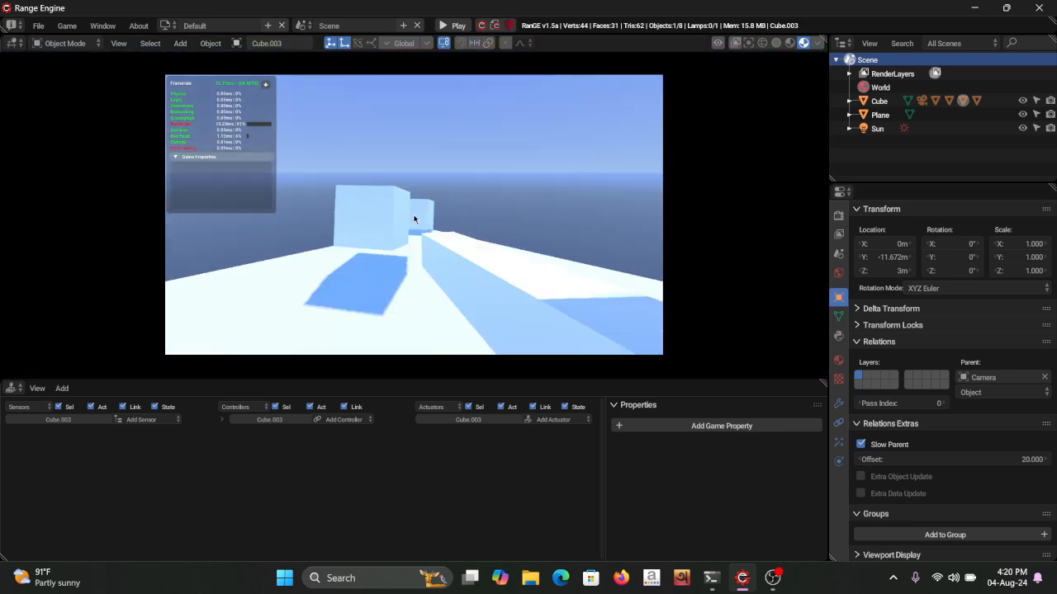
key(Escape)
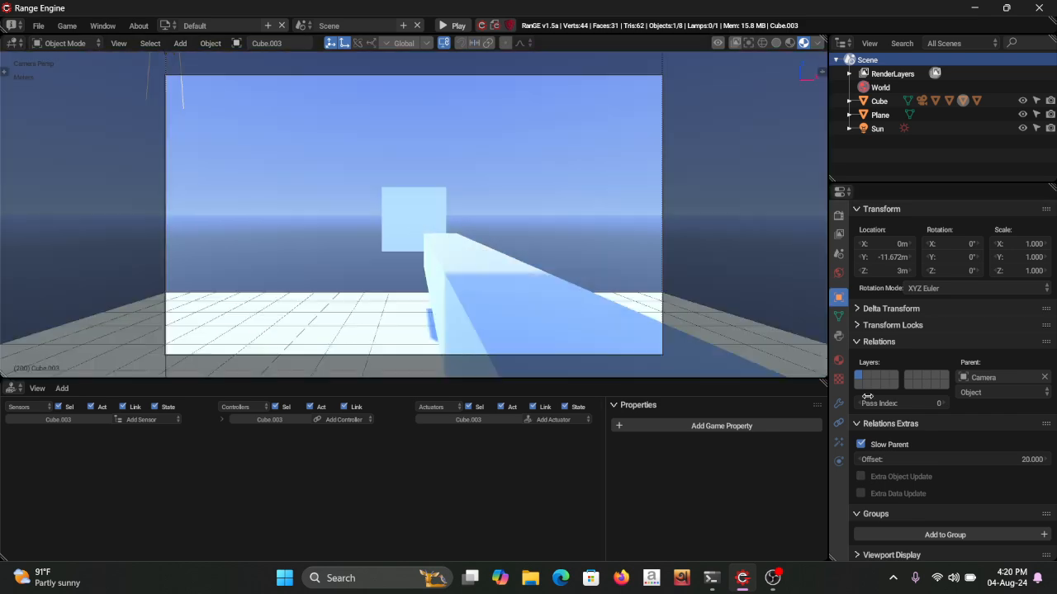
Step: Set Cube.003's Slow Parent offset to 10 and play-test the sway
click(990, 459)
text(10)
key(Return)
key(p)
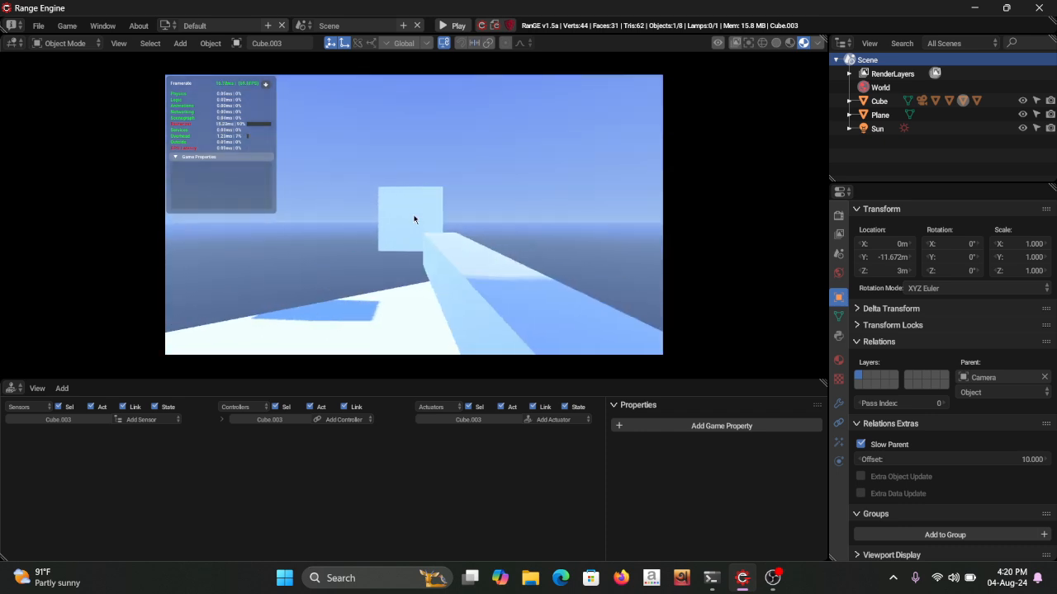
key(Escape)
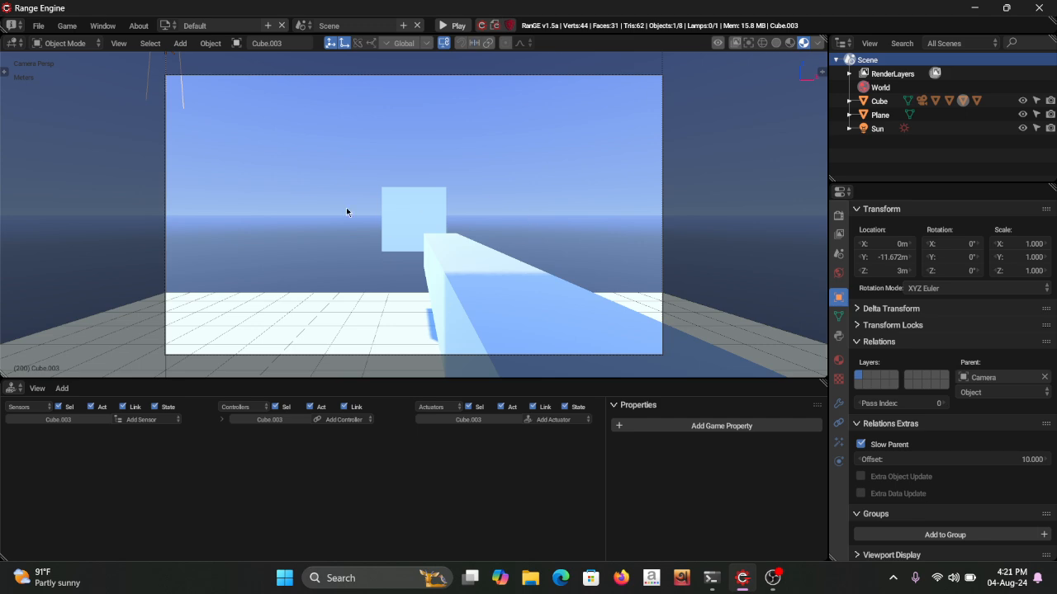
key(p)
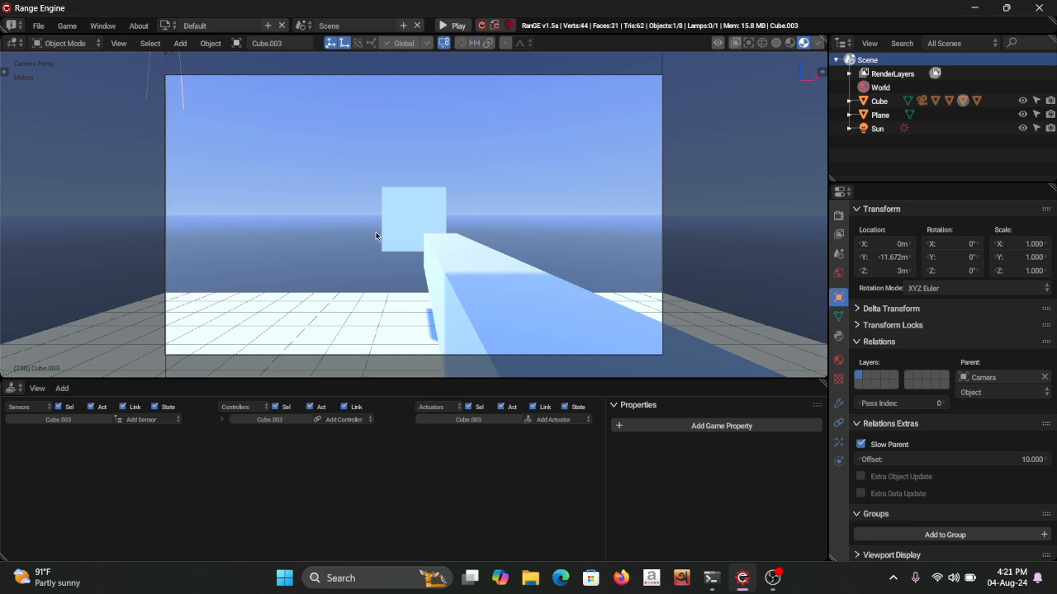
key(Escape)
Step: Limit the red player Cube's Mouse Look Y axis to a minimum of -85° and a maximum of 85°, and play-test it
click(277, 168)
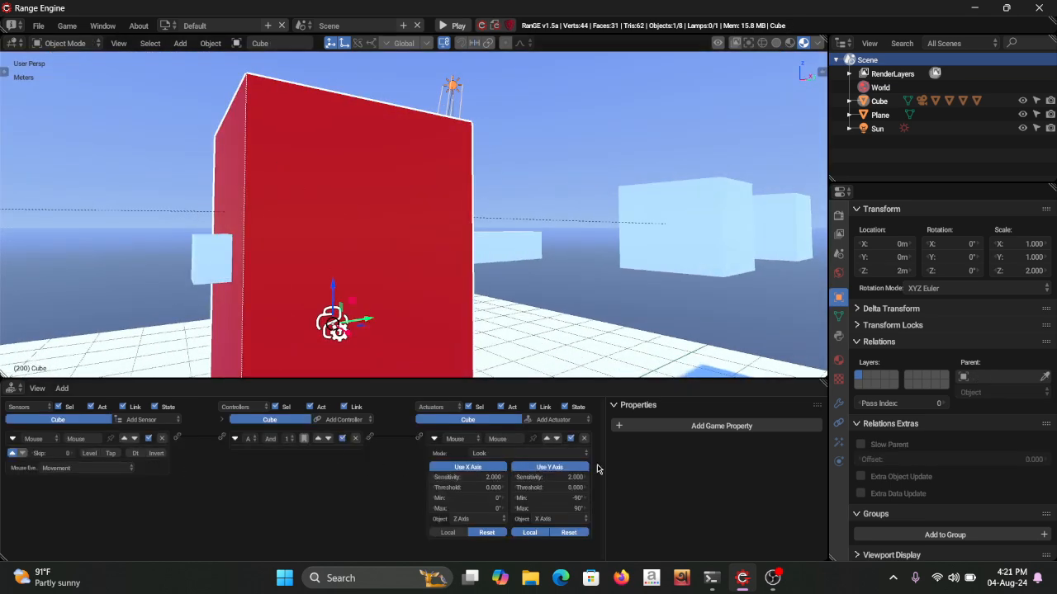
click(562, 499)
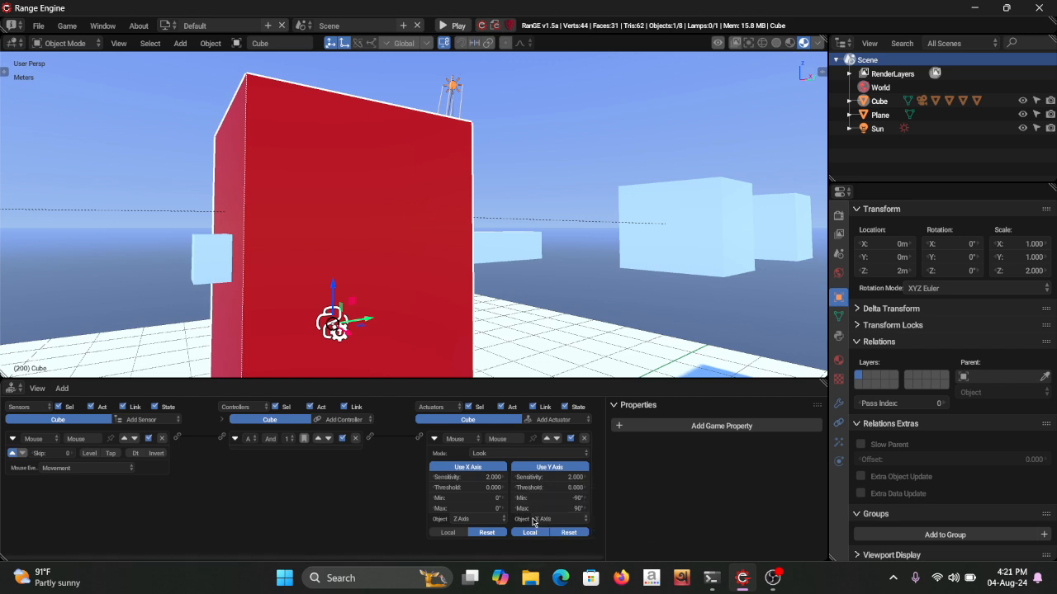
text(-90d)
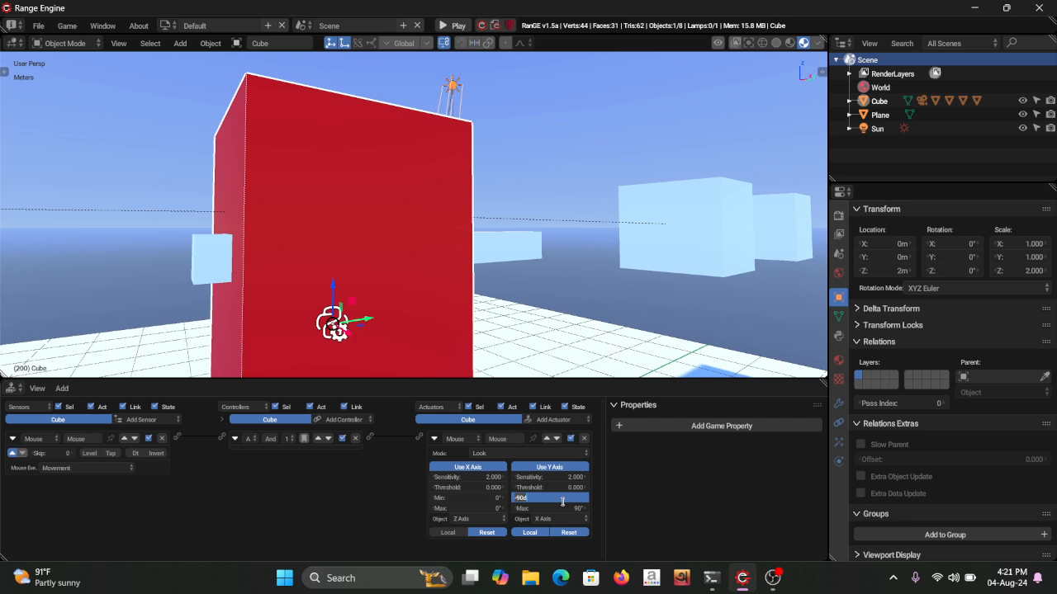
text(85)
key(Return)
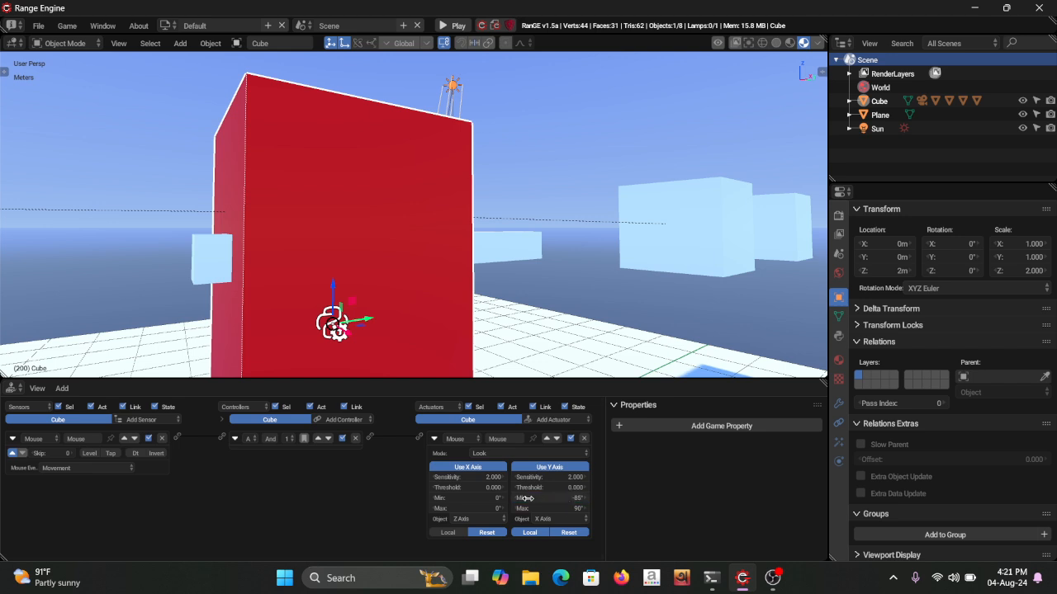
click(558, 509)
text(8)
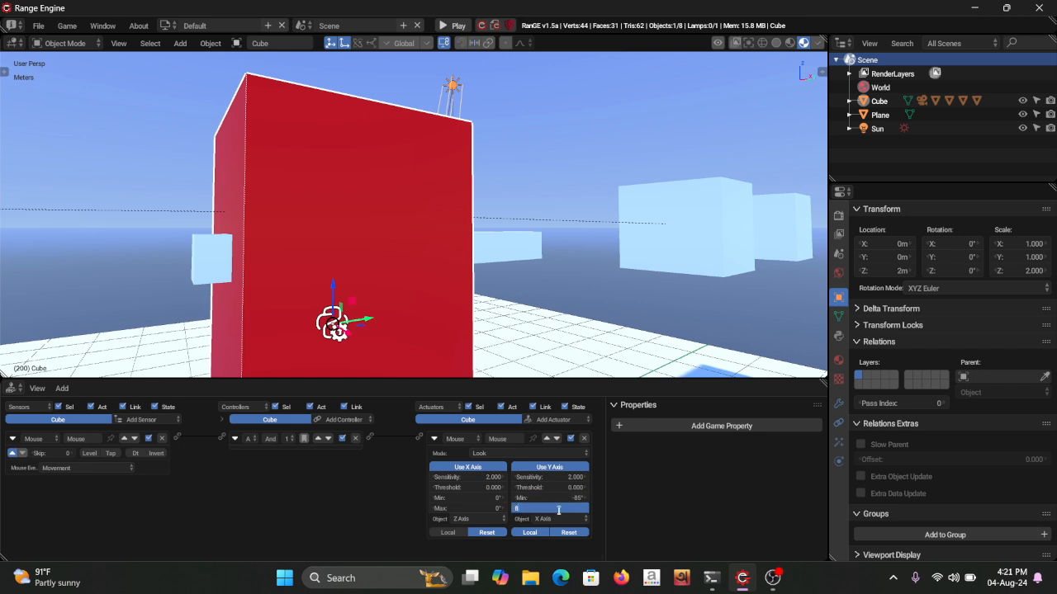
text(5)
key(Return)
key(p)
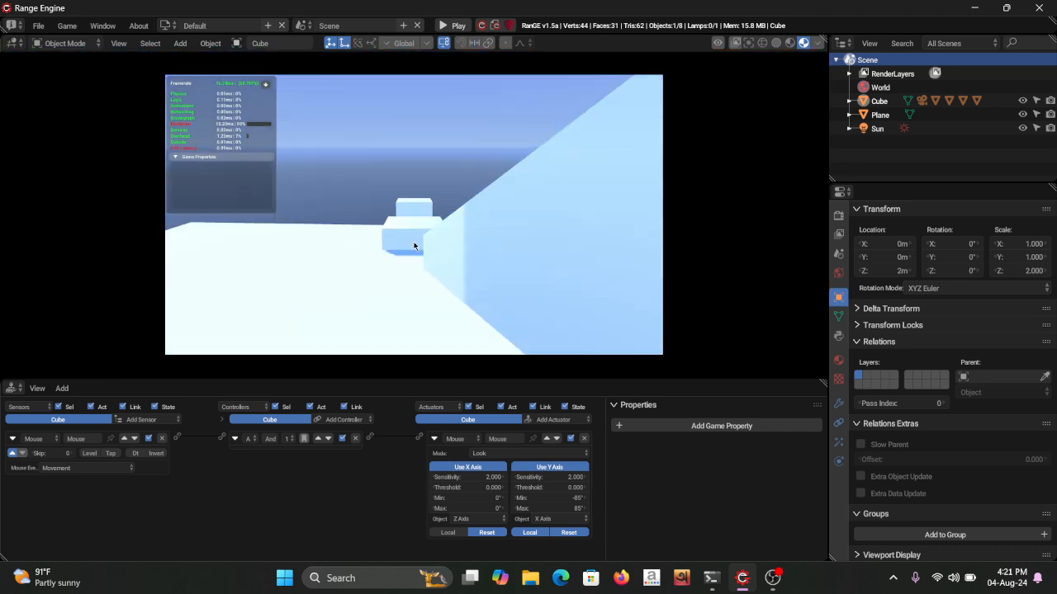
key(Escape)
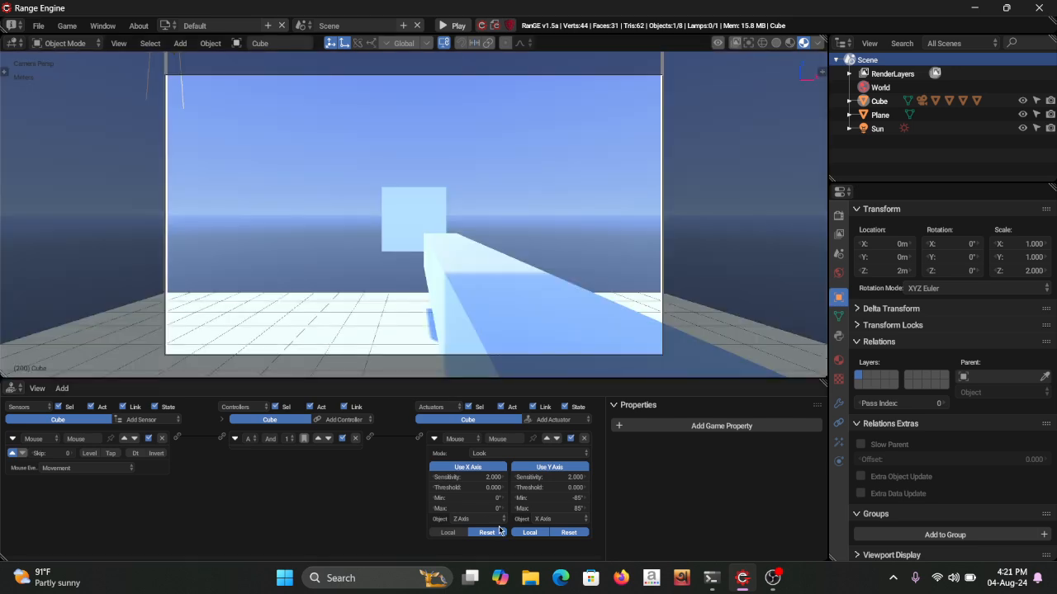
Step: Set the Mouse Look Y-axis limits to -70° minimum and 70° maximum, and play-test looking up and down
drag(559, 497, 559, 508)
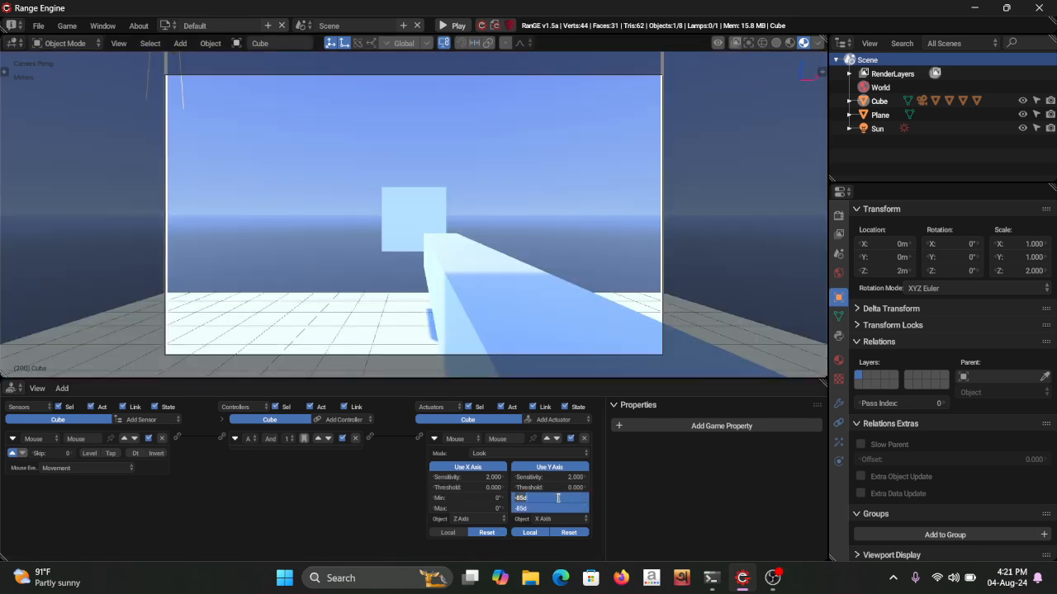
text(70d)
key(Return)
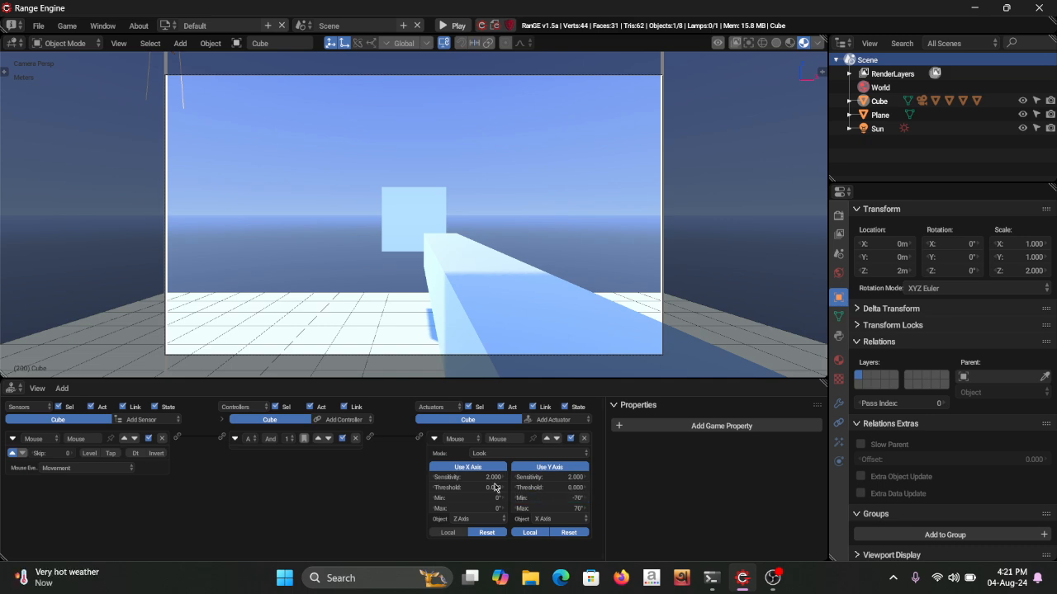
key(p)
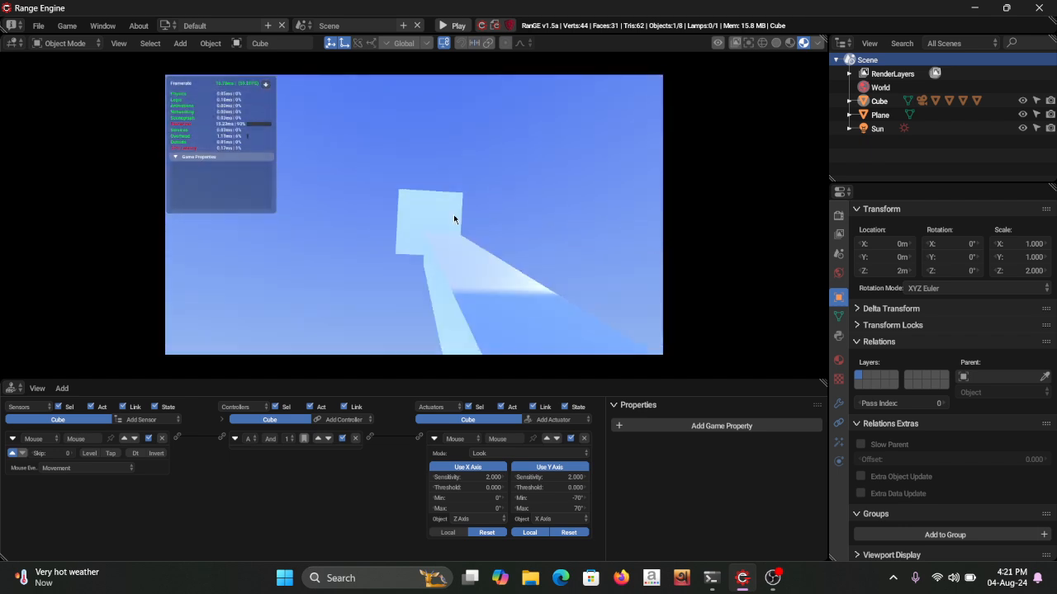
key(Escape)
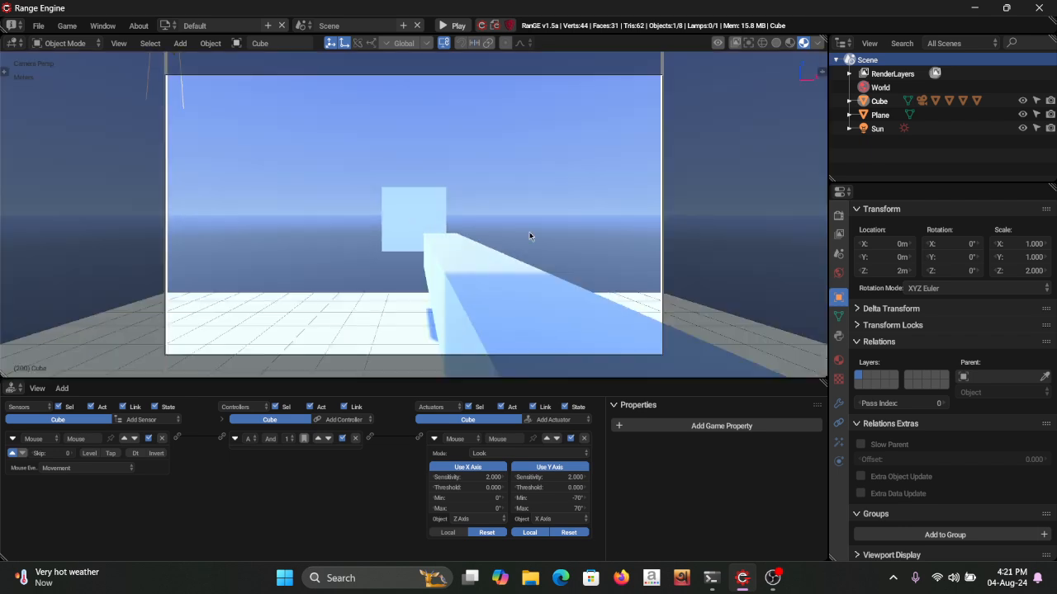
Step: Select Cube.002 and expand the object hierarchy through Cube, Camera and Cube.001 to list the helper cubes
middle_drag(530, 236, 436, 242)
scroll(499, 231, down, 7)
scroll(437, 243, down, 3)
click(557, 223)
click(687, 227)
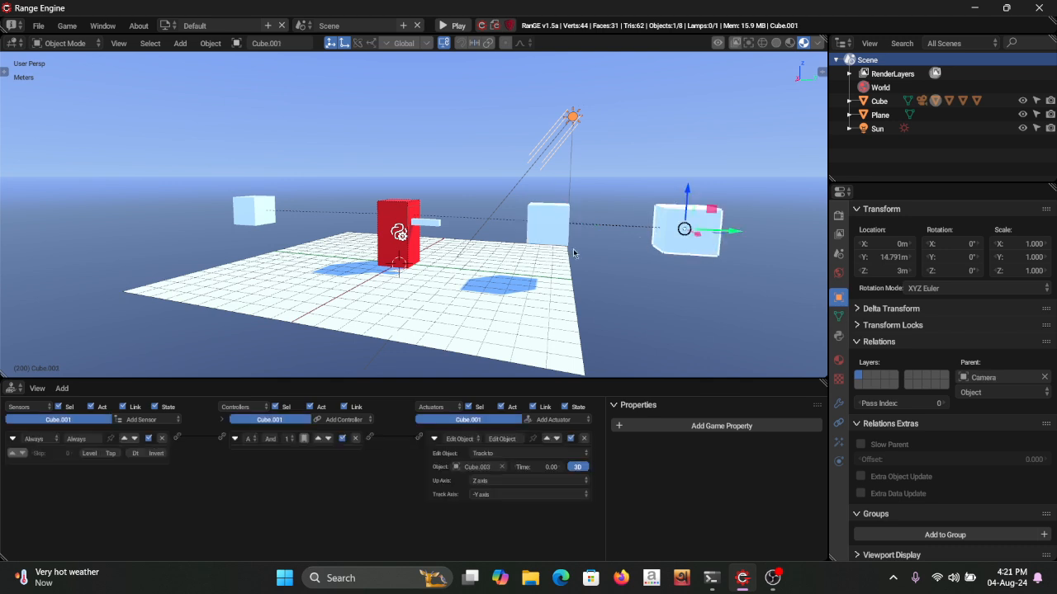
click(255, 208)
click(521, 206)
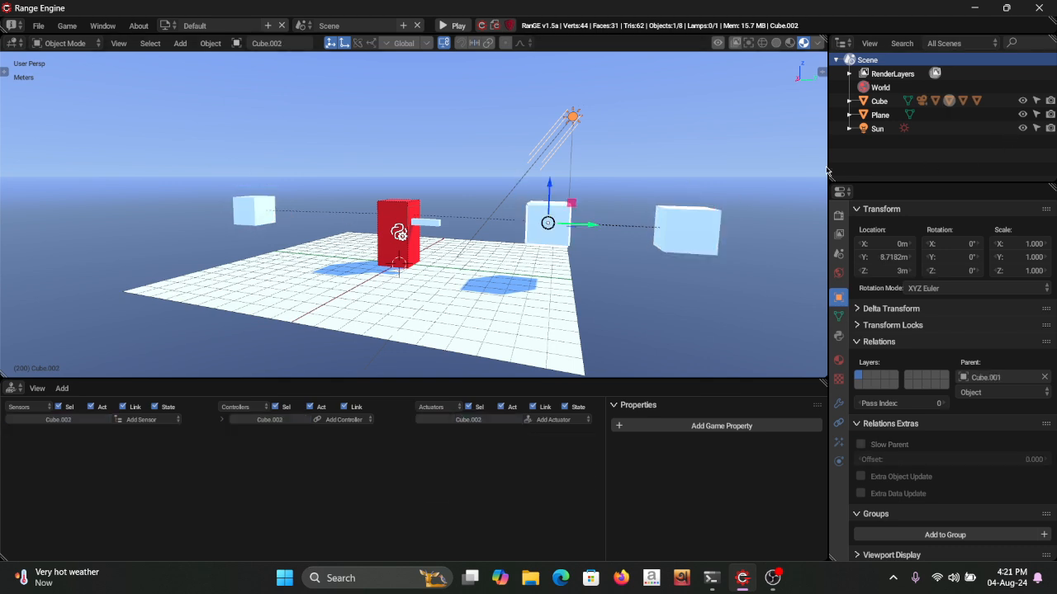
click(848, 101)
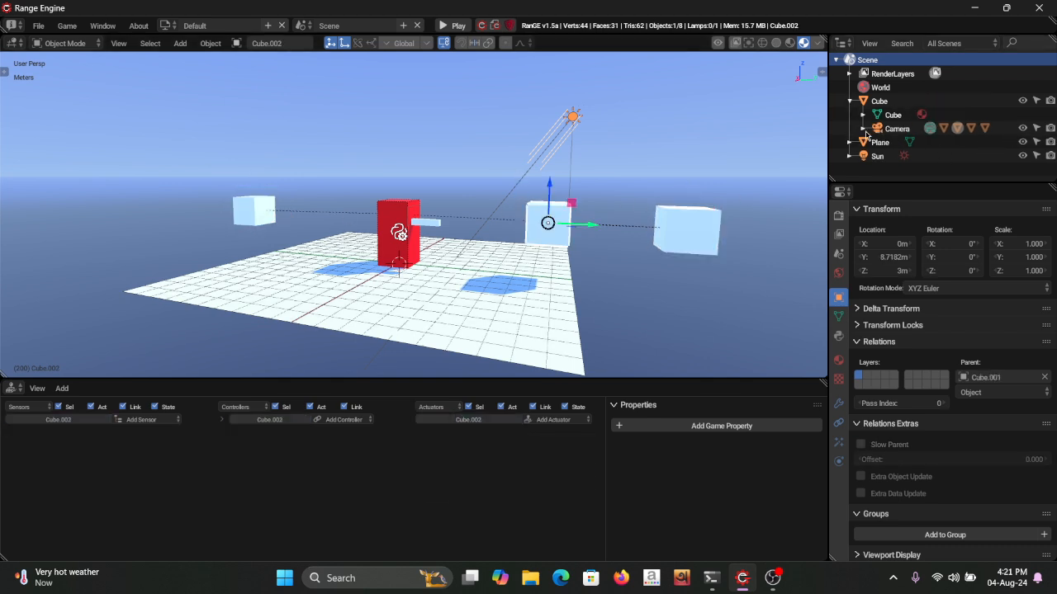
click(864, 130)
scroll(873, 136, down, 1)
click(878, 136)
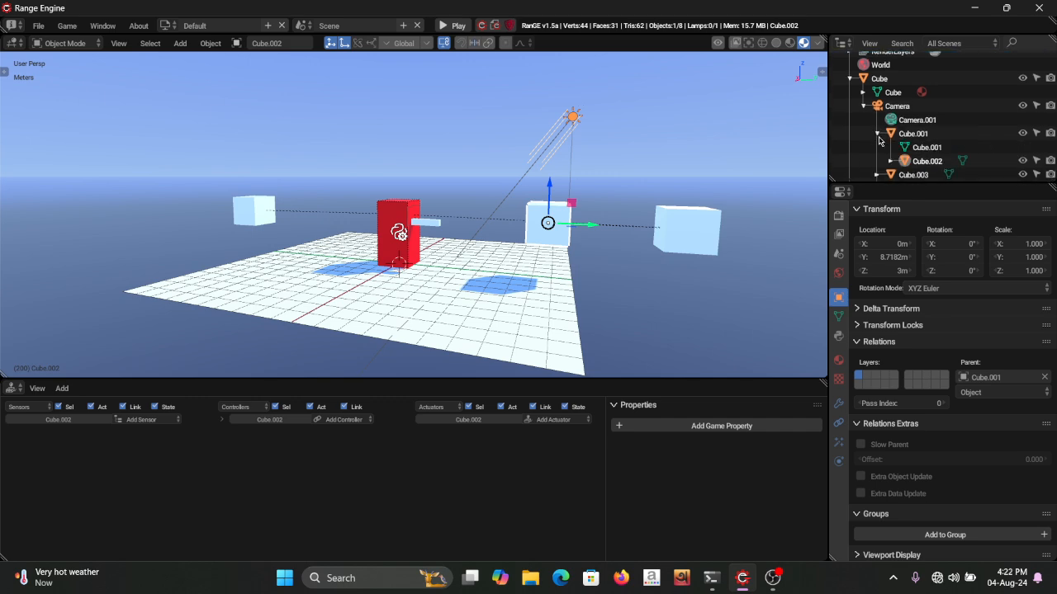
scroll(879, 141, down, 2)
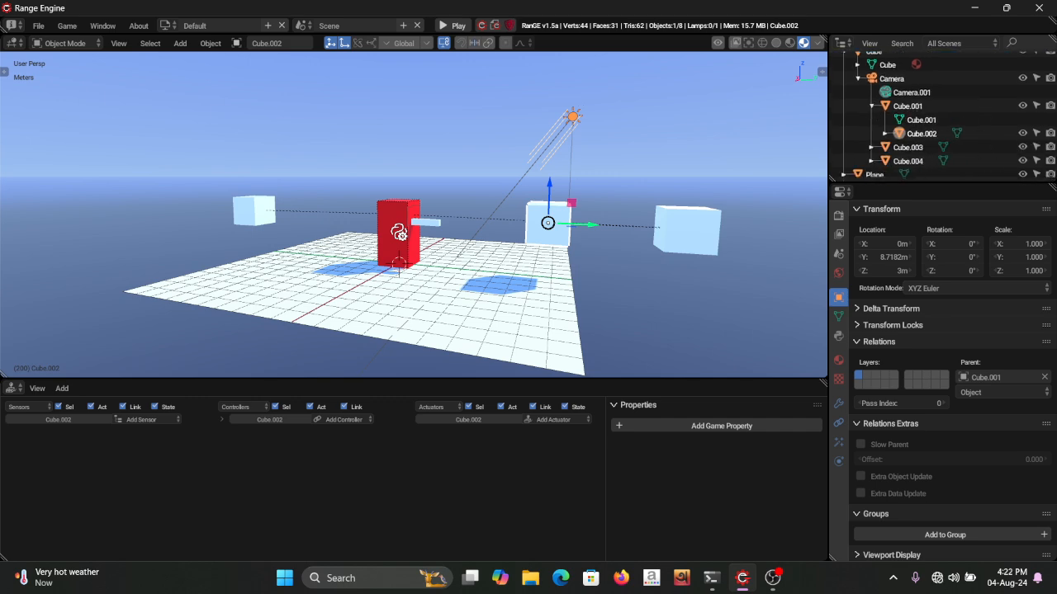
Step: Hide Cube.001, Cube.002 and Cube.003 in both viewport and render, and play-test with only the weapon bar visible
click(1021, 133)
click(1021, 132)
click(1021, 132)
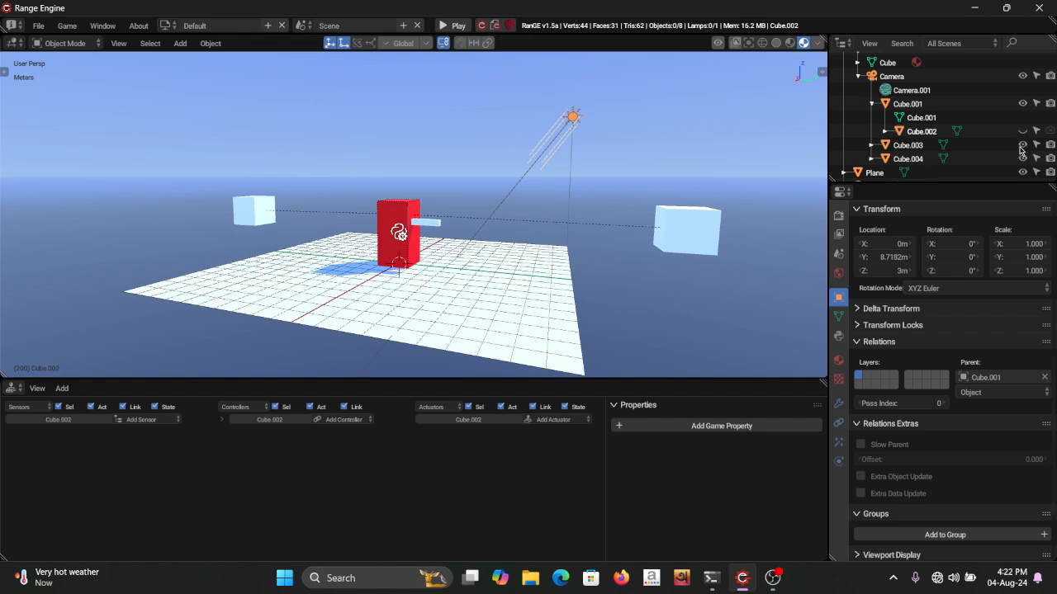
click(1022, 145)
click(1052, 146)
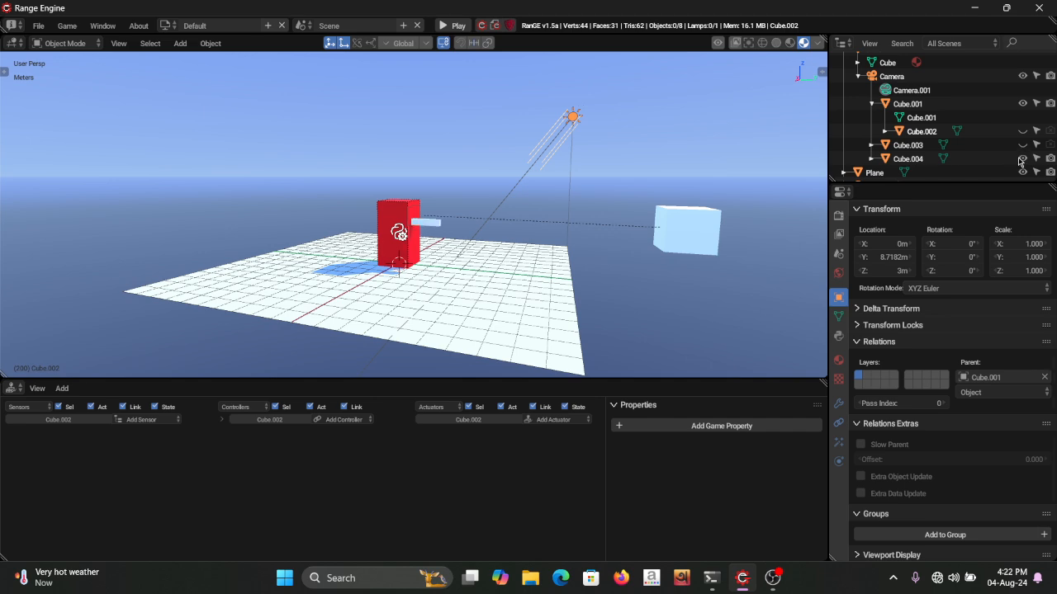
click(1049, 104)
click(1022, 104)
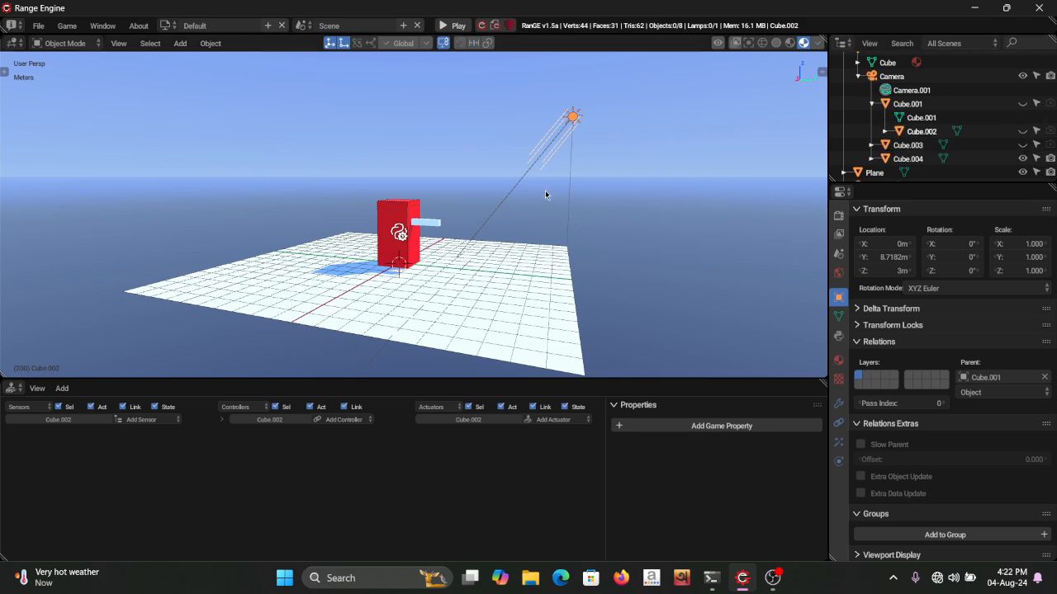
key(p)
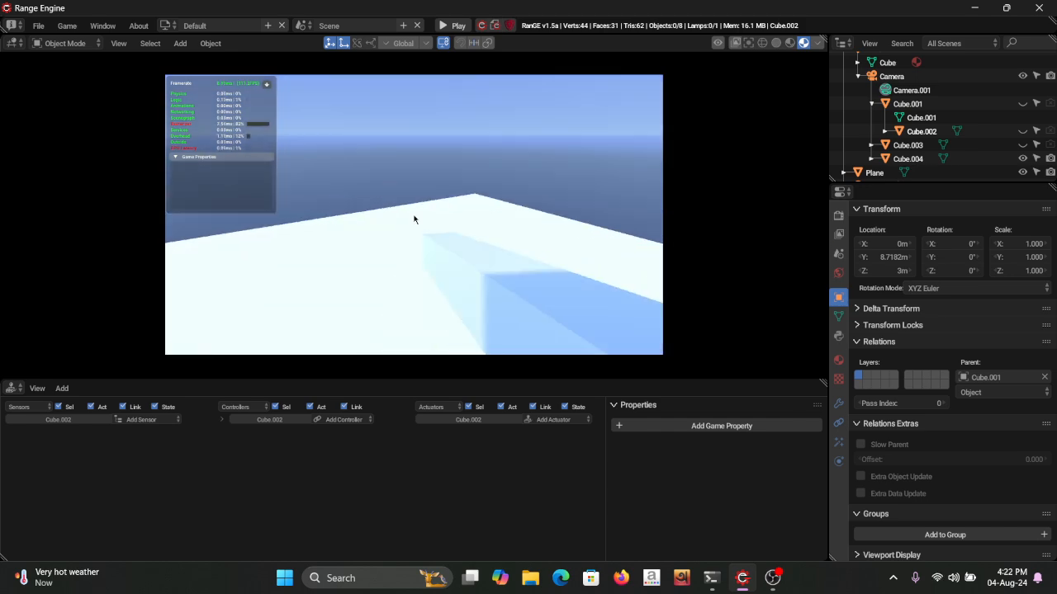
key(Escape)
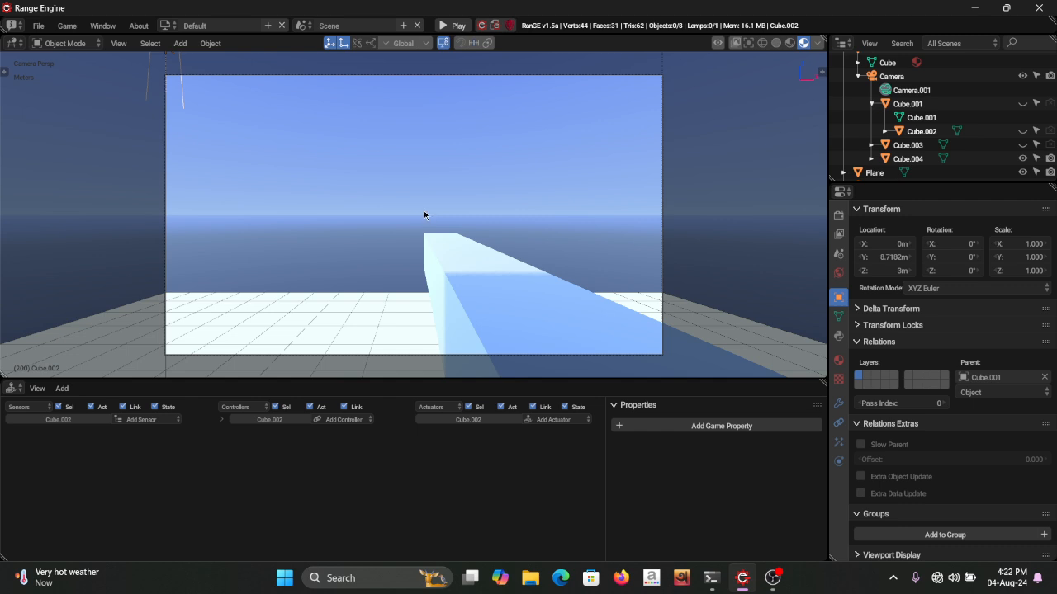